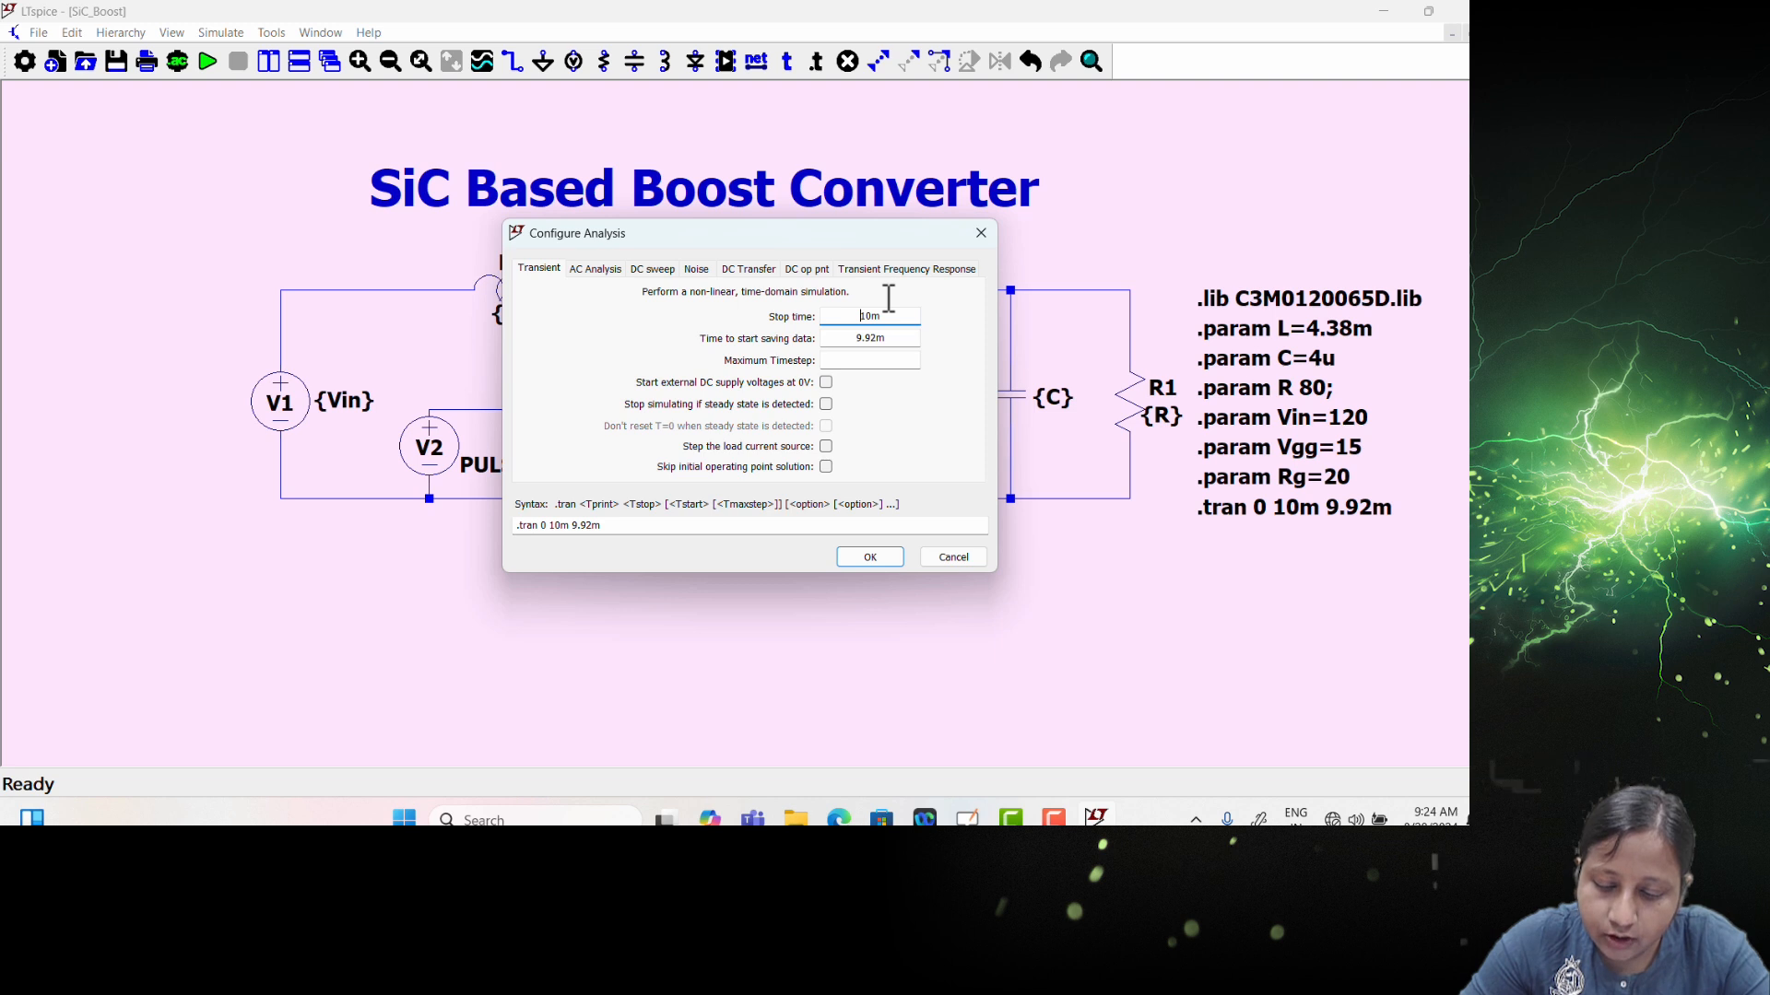
Step: Run the transient simulation with the existing analysis settings and plot the current through inductor L1
left_click(980, 232)
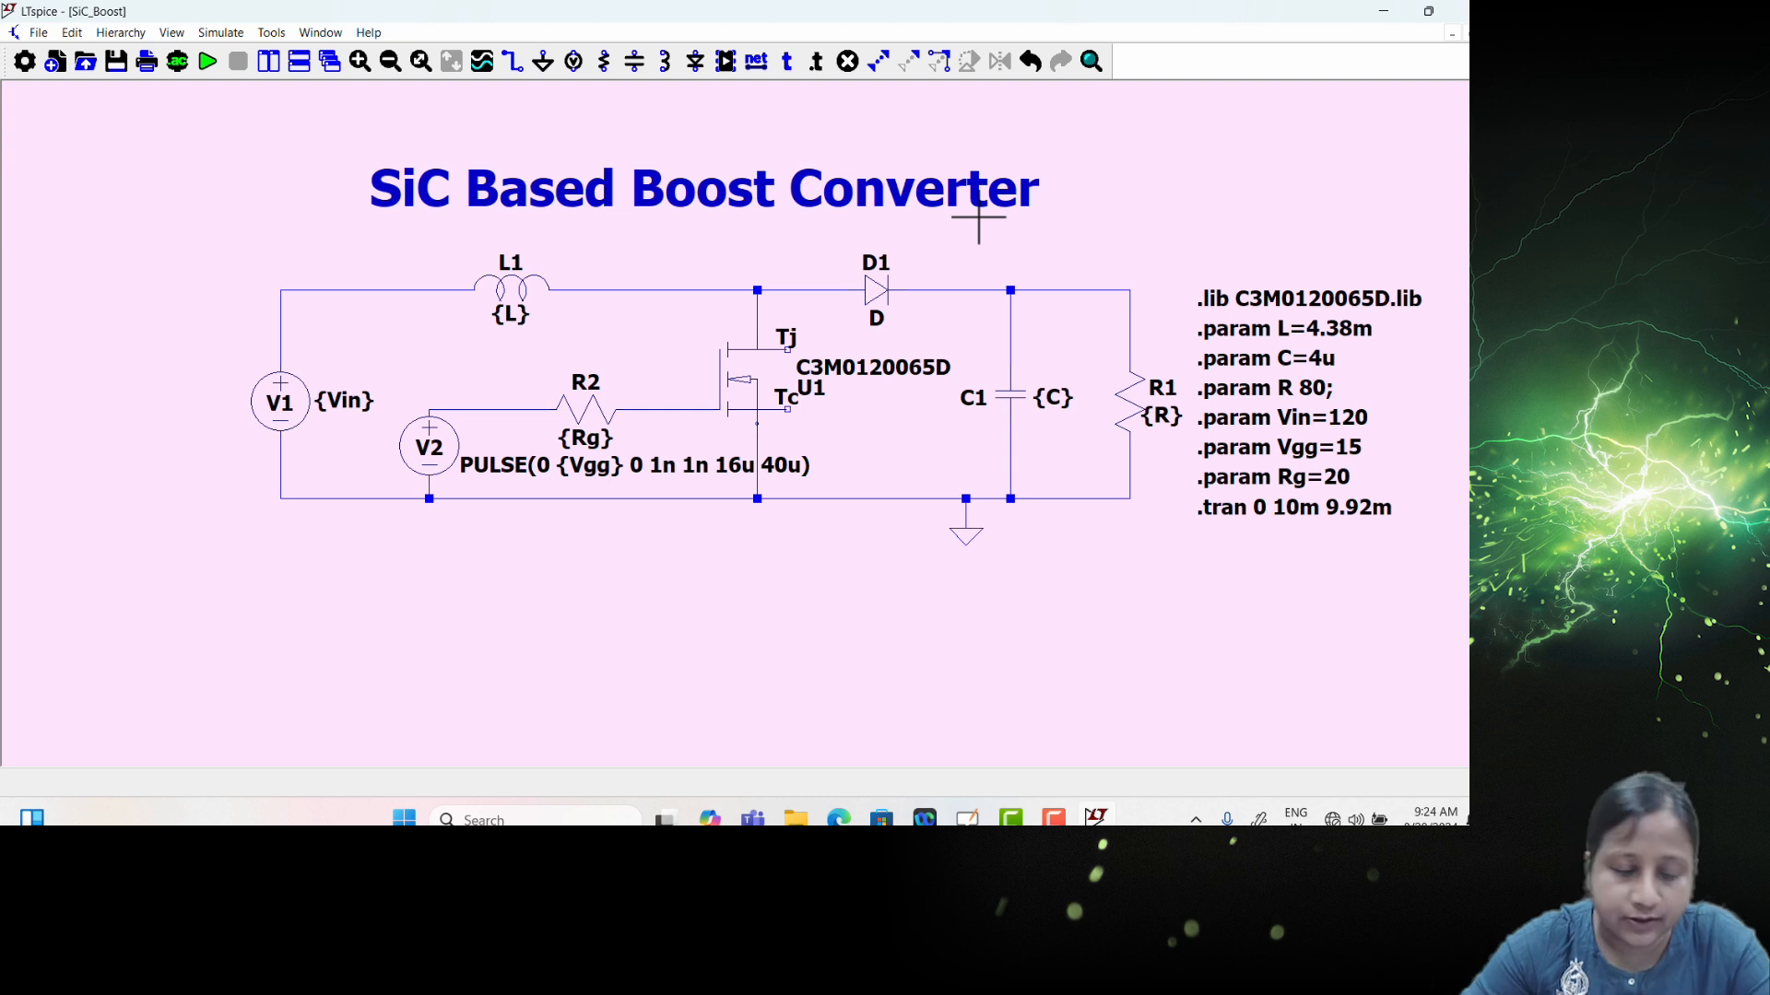
left_click(211, 66)
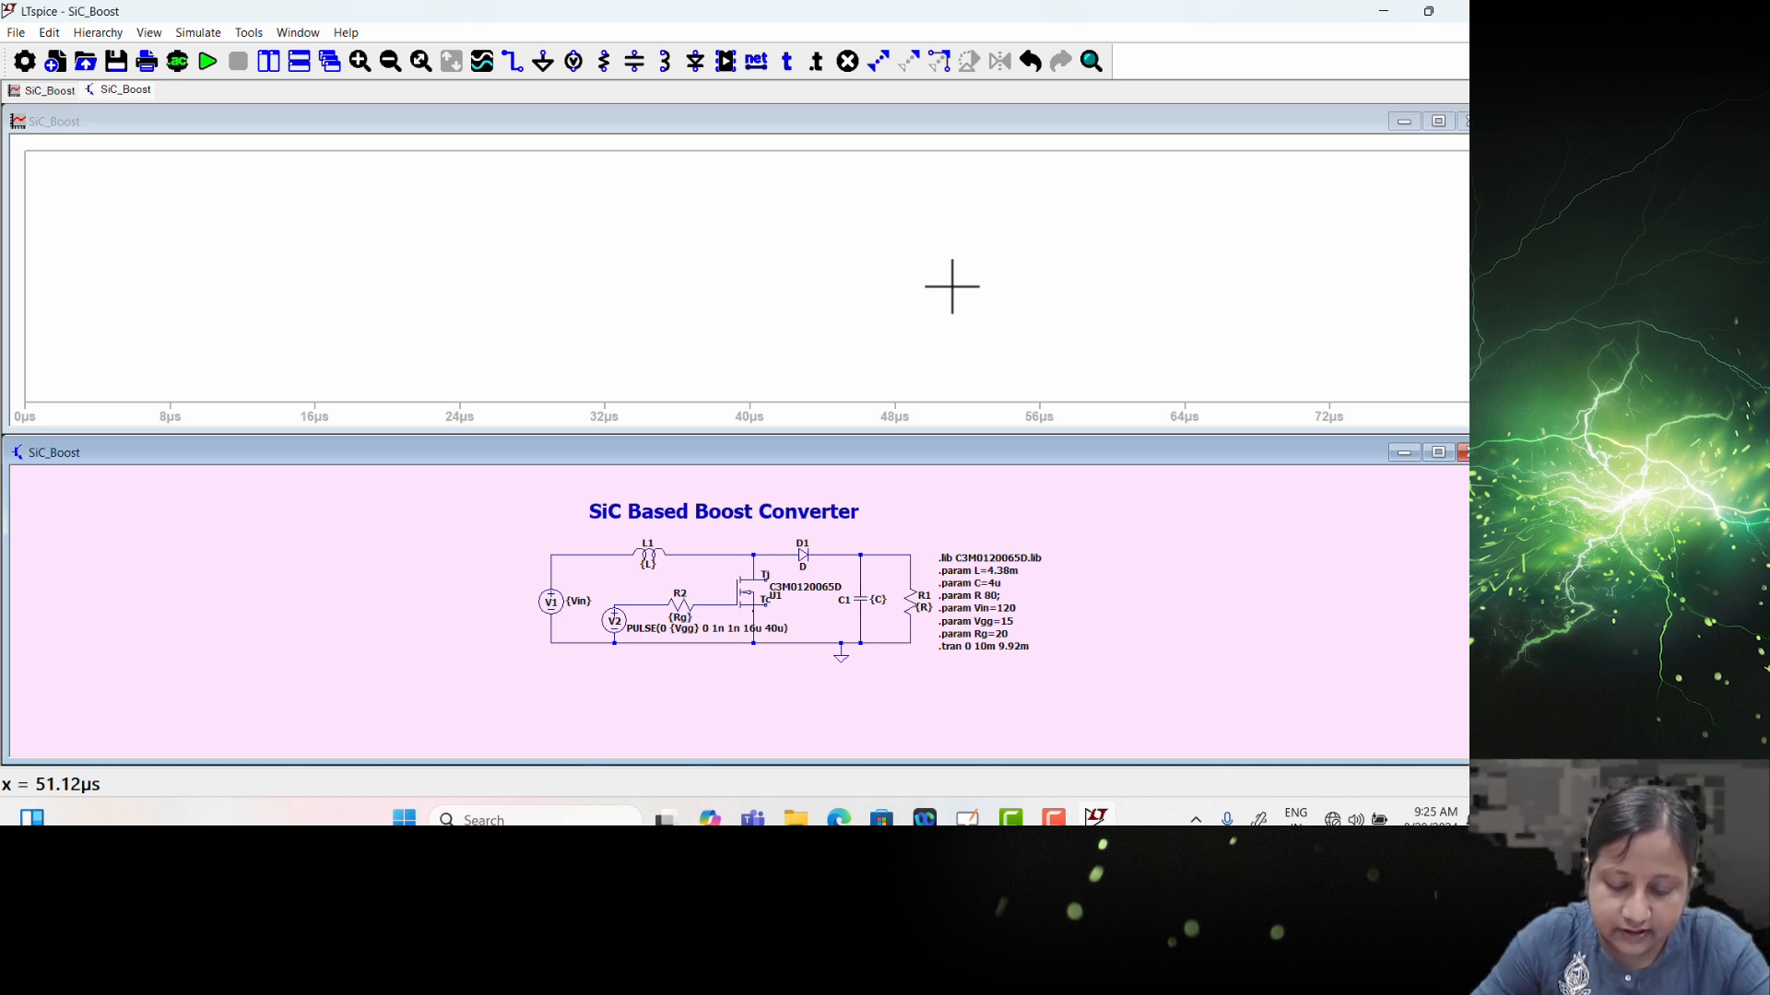
left_click(653, 555)
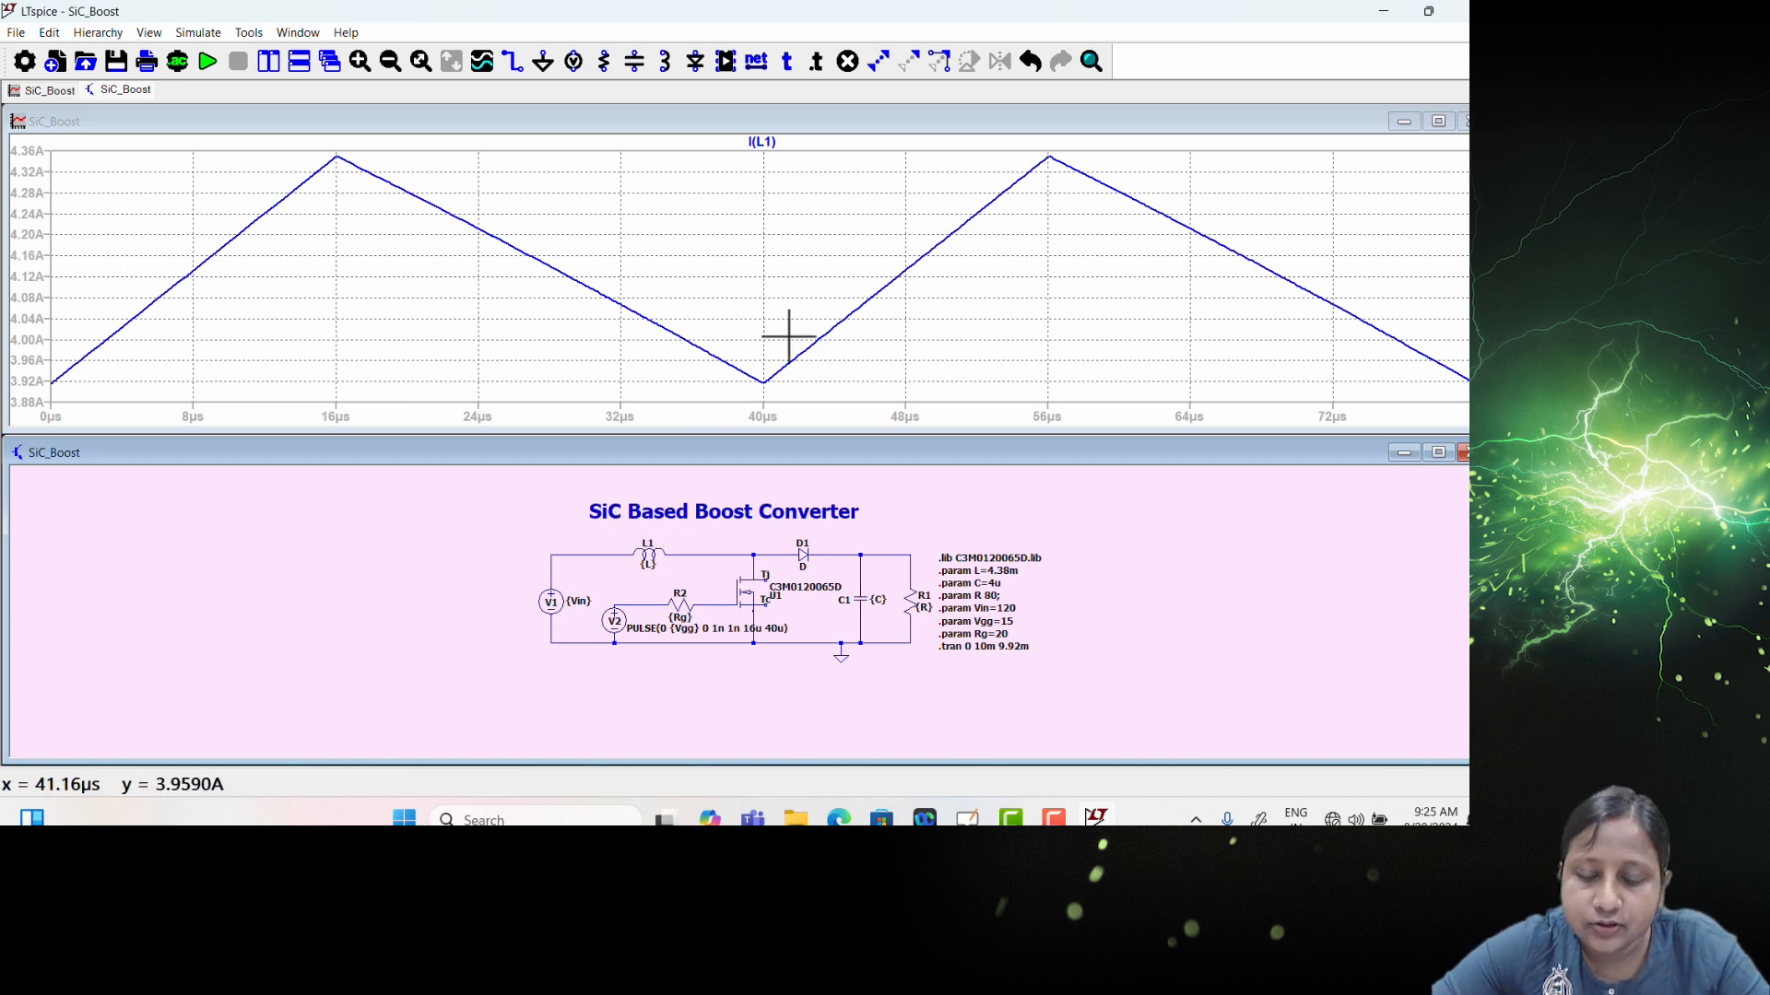
Step: Measure the I(L1) ripple with cursors at the 16 µs peak and 40 µs valley, and display the trace's average and RMS values
left_click(770, 150)
mouse_move(762, 225)
left_mouse_down()
mouse_move(468, 212)
mouse_move(487, 318)
left_mouse_up()
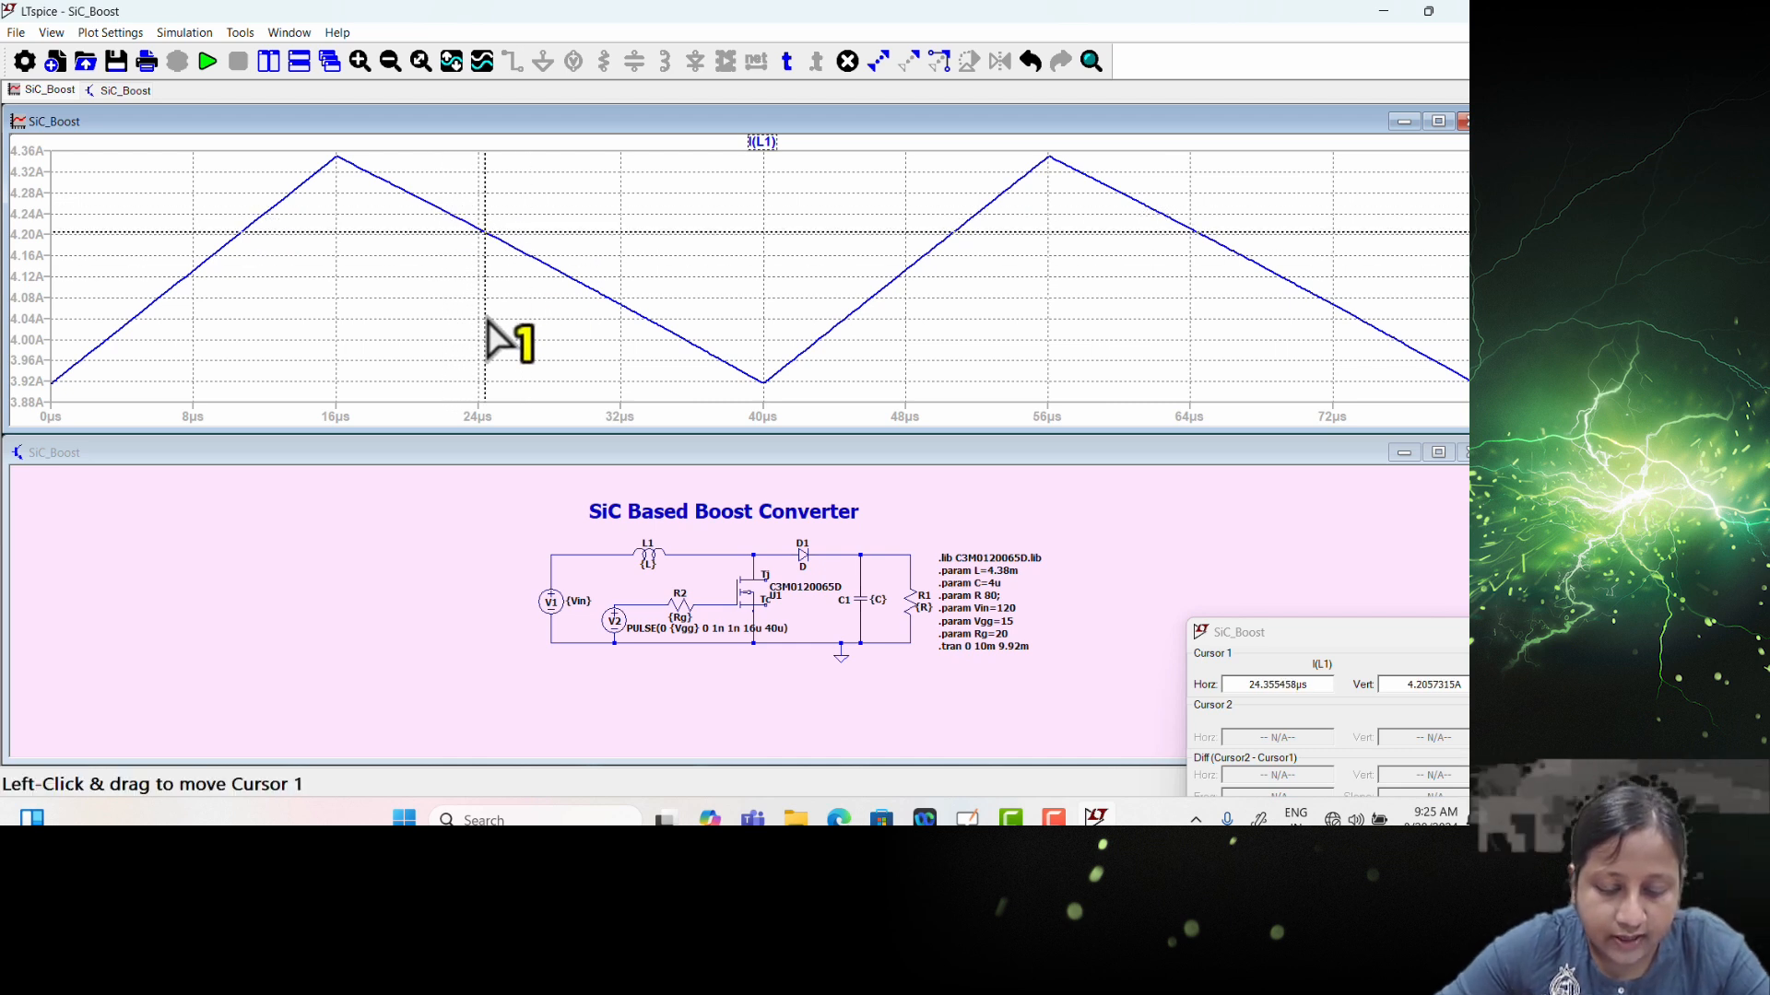
left_click_drag(487, 318, 335, 320)
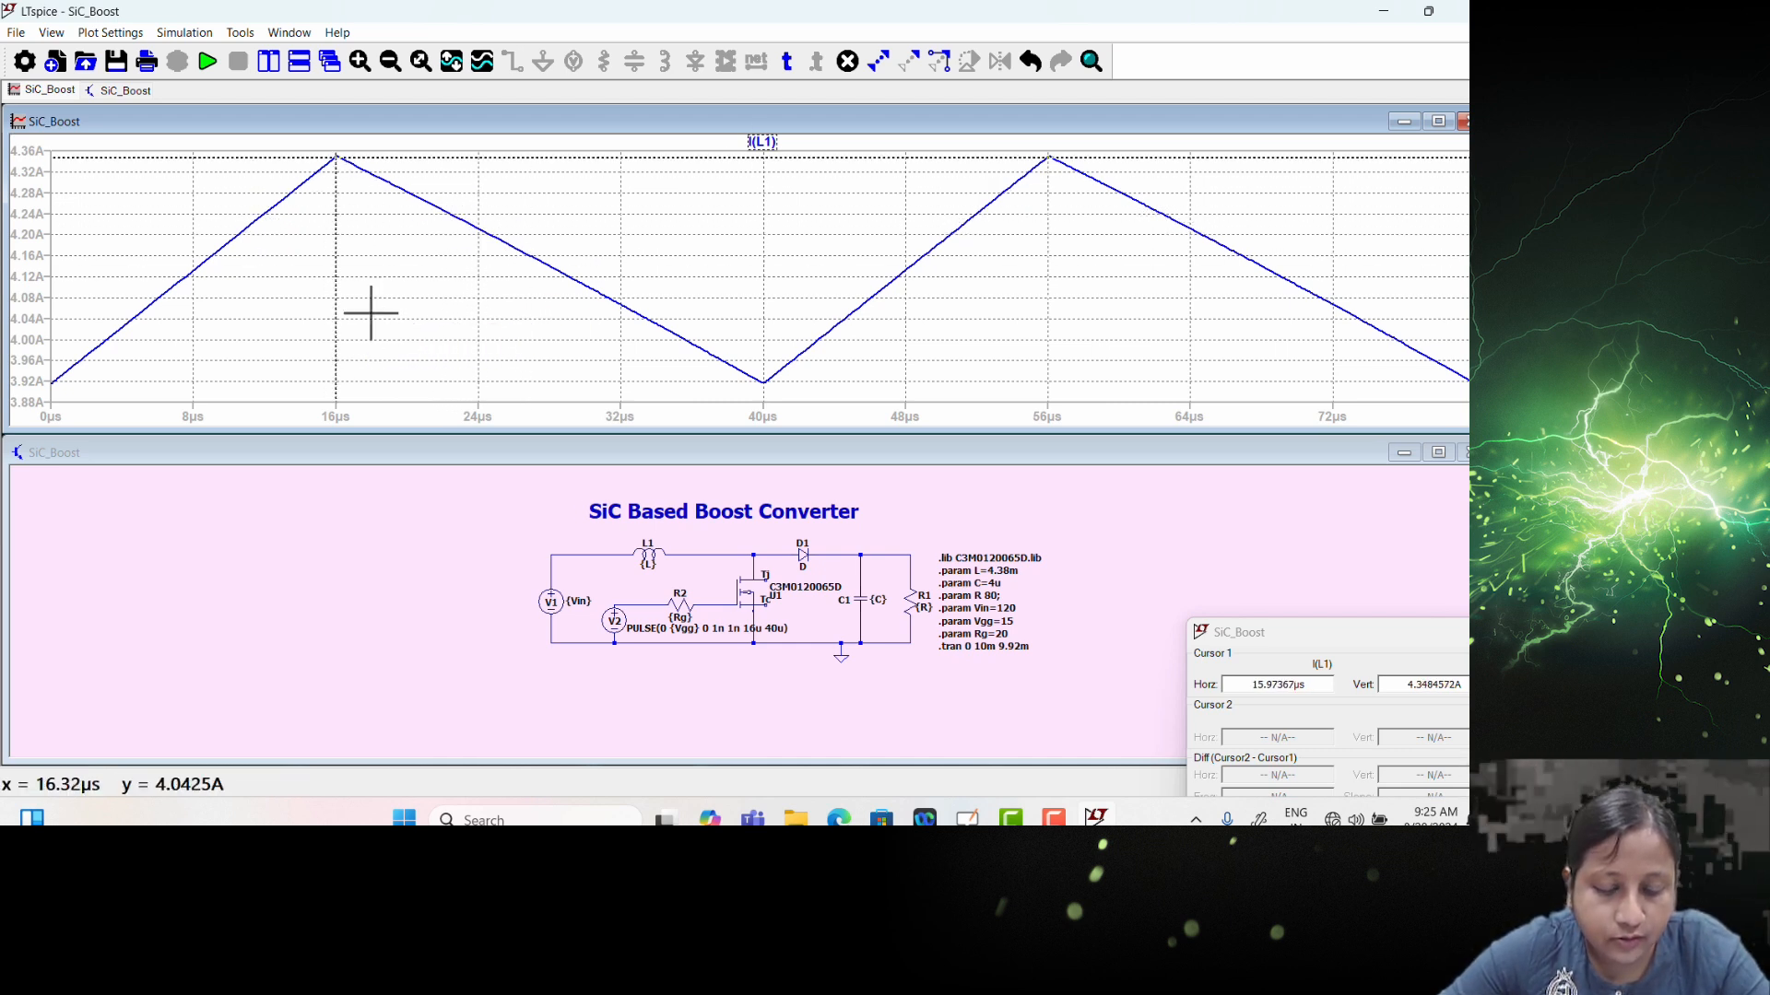
left_click(764, 144)
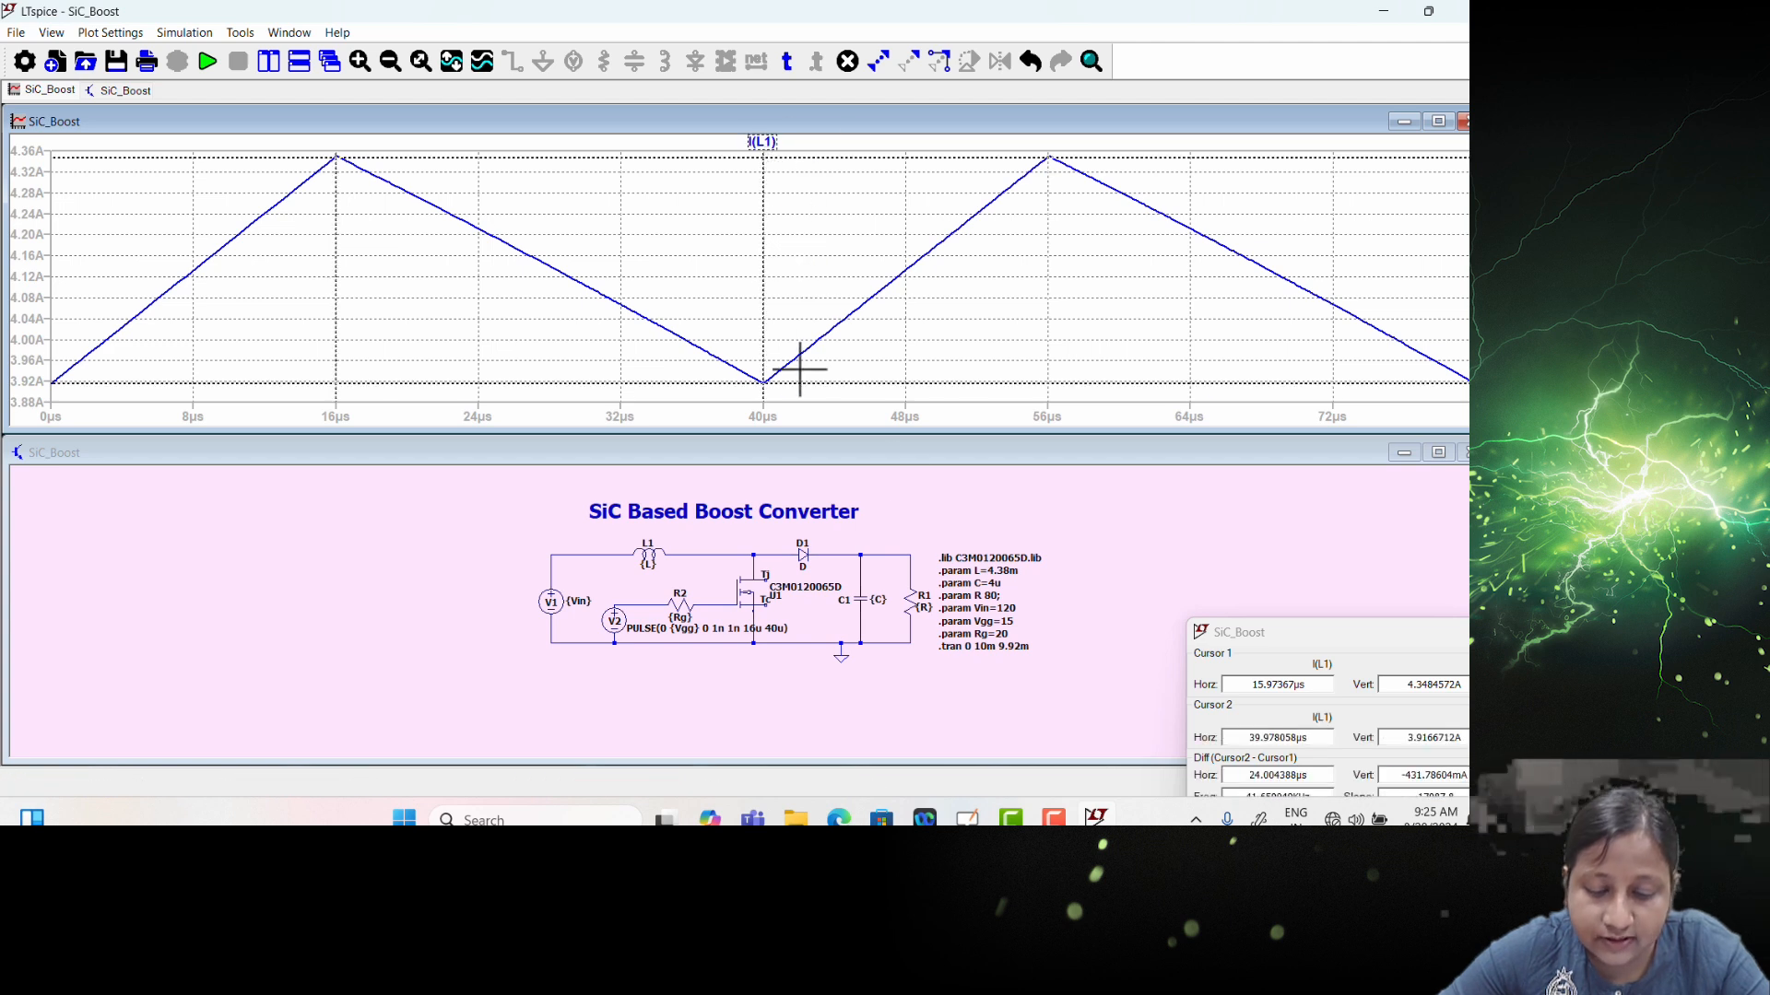
left_click(1296, 655)
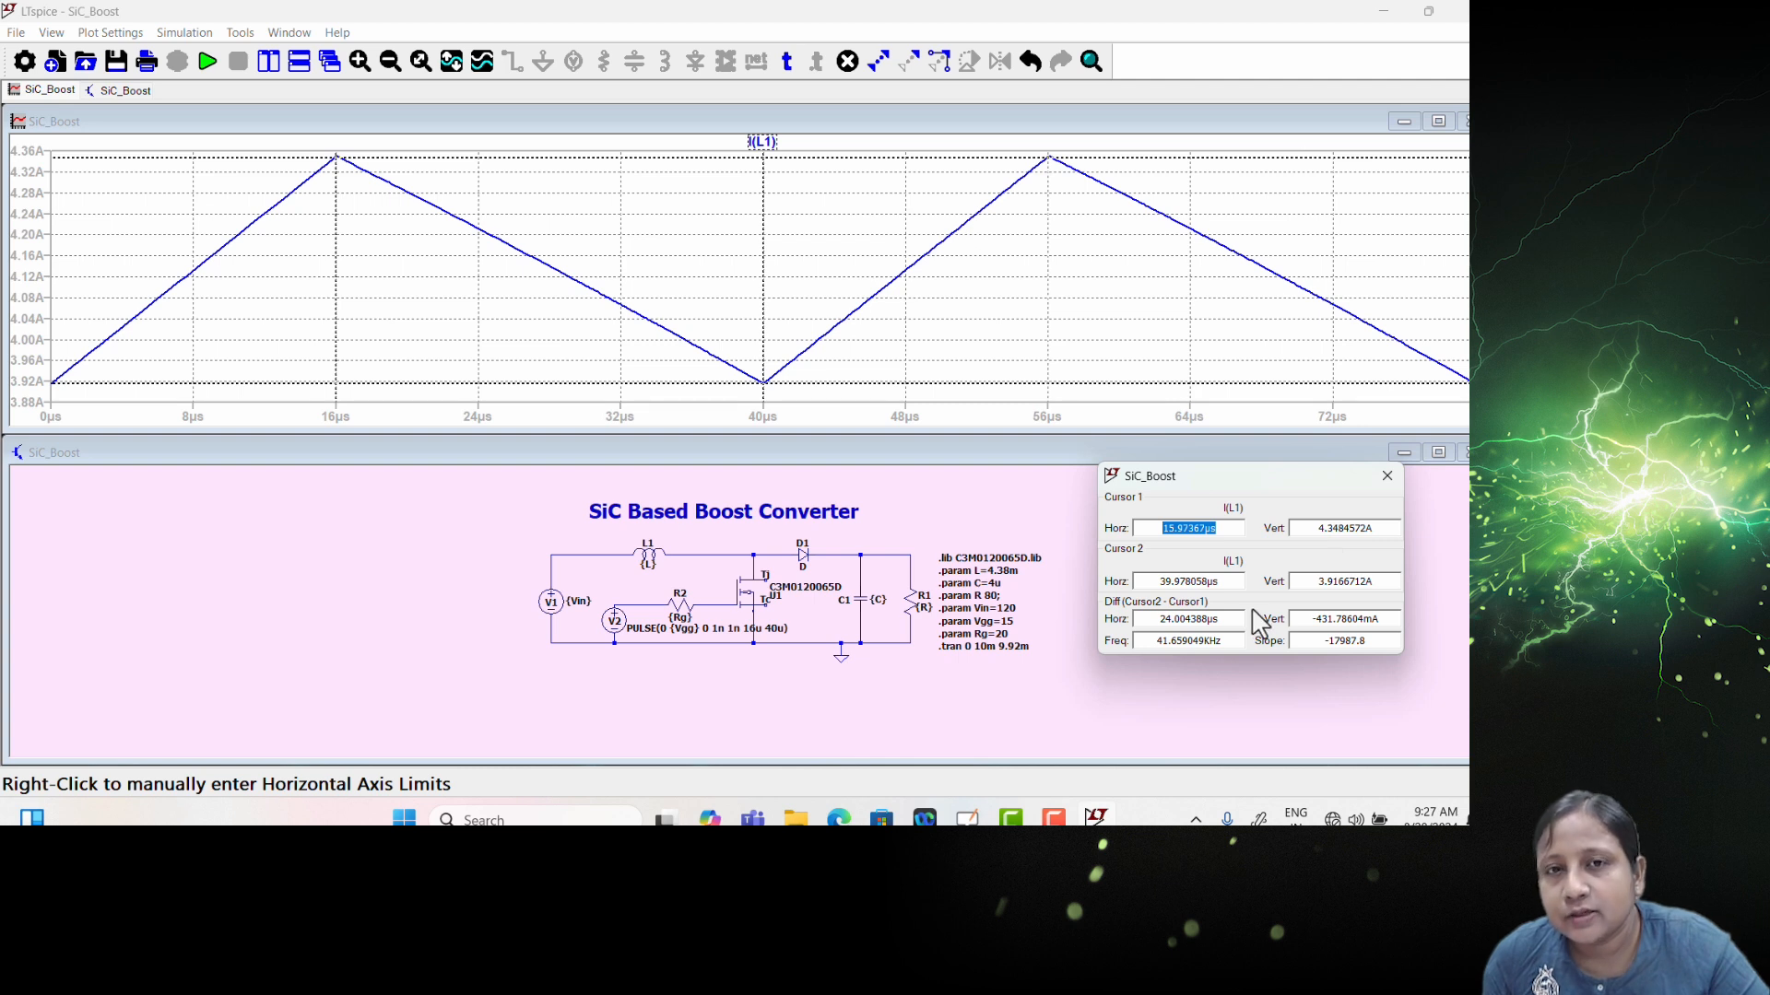
left_click(1346, 622)
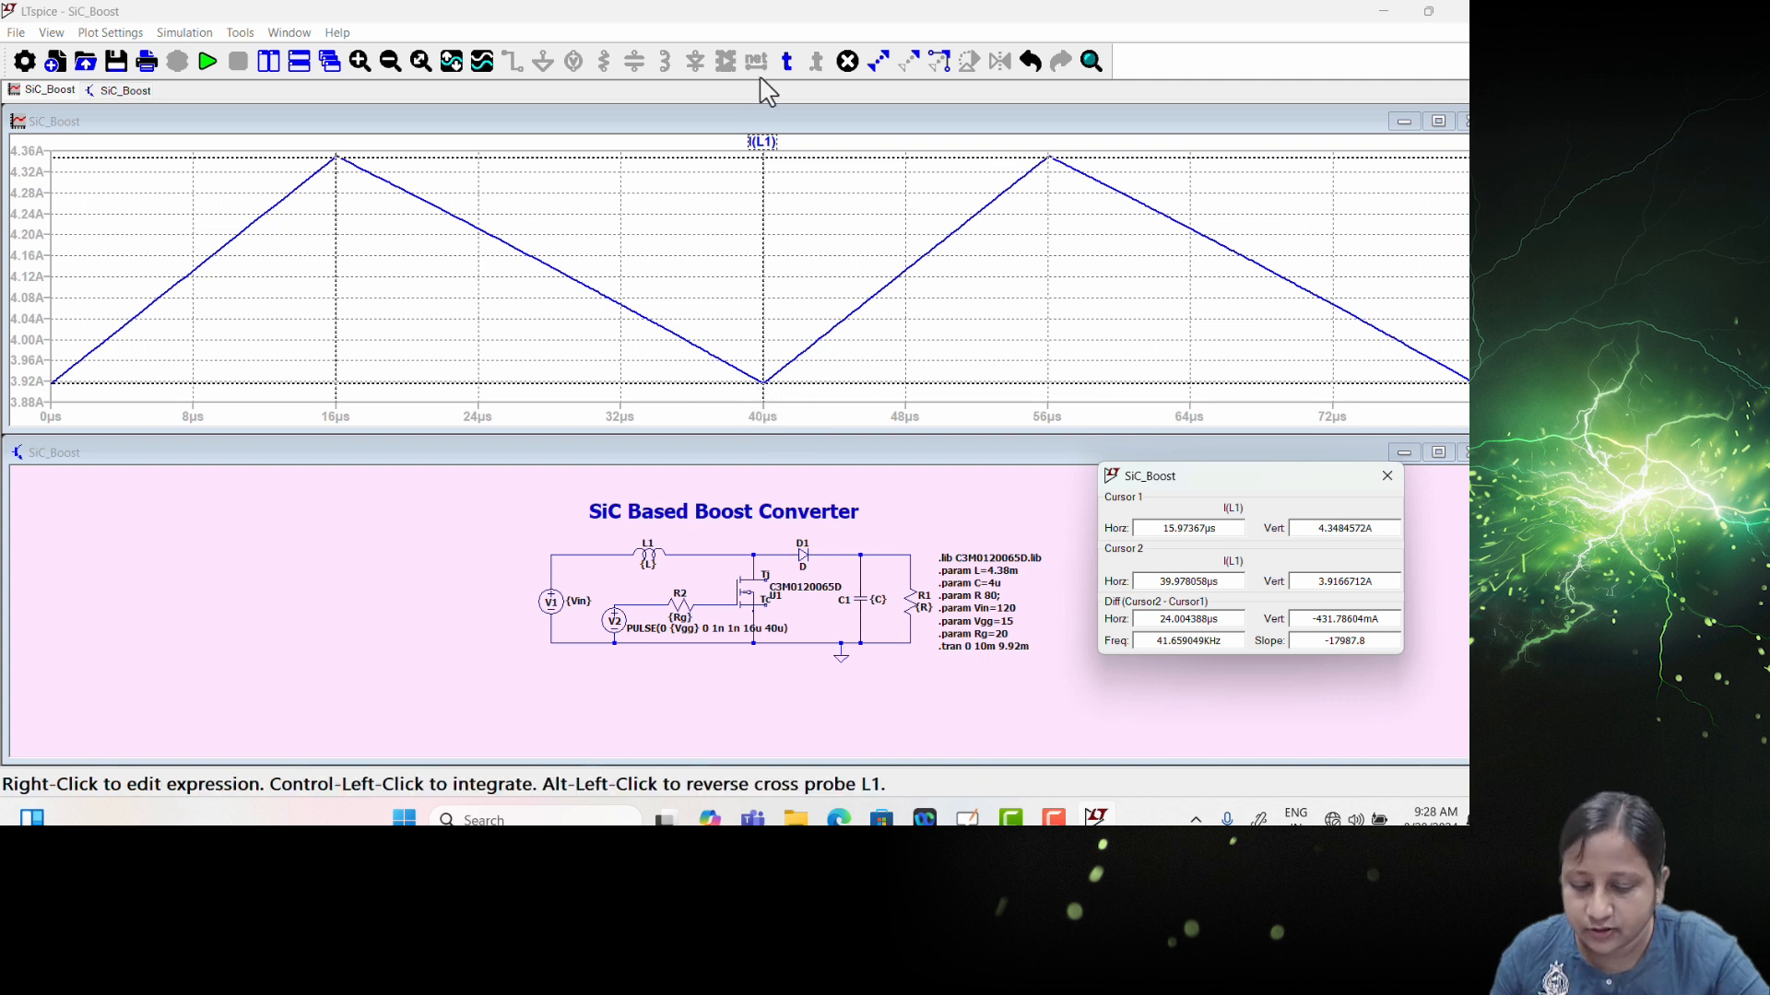
left_click(762, 143, "ctrl")
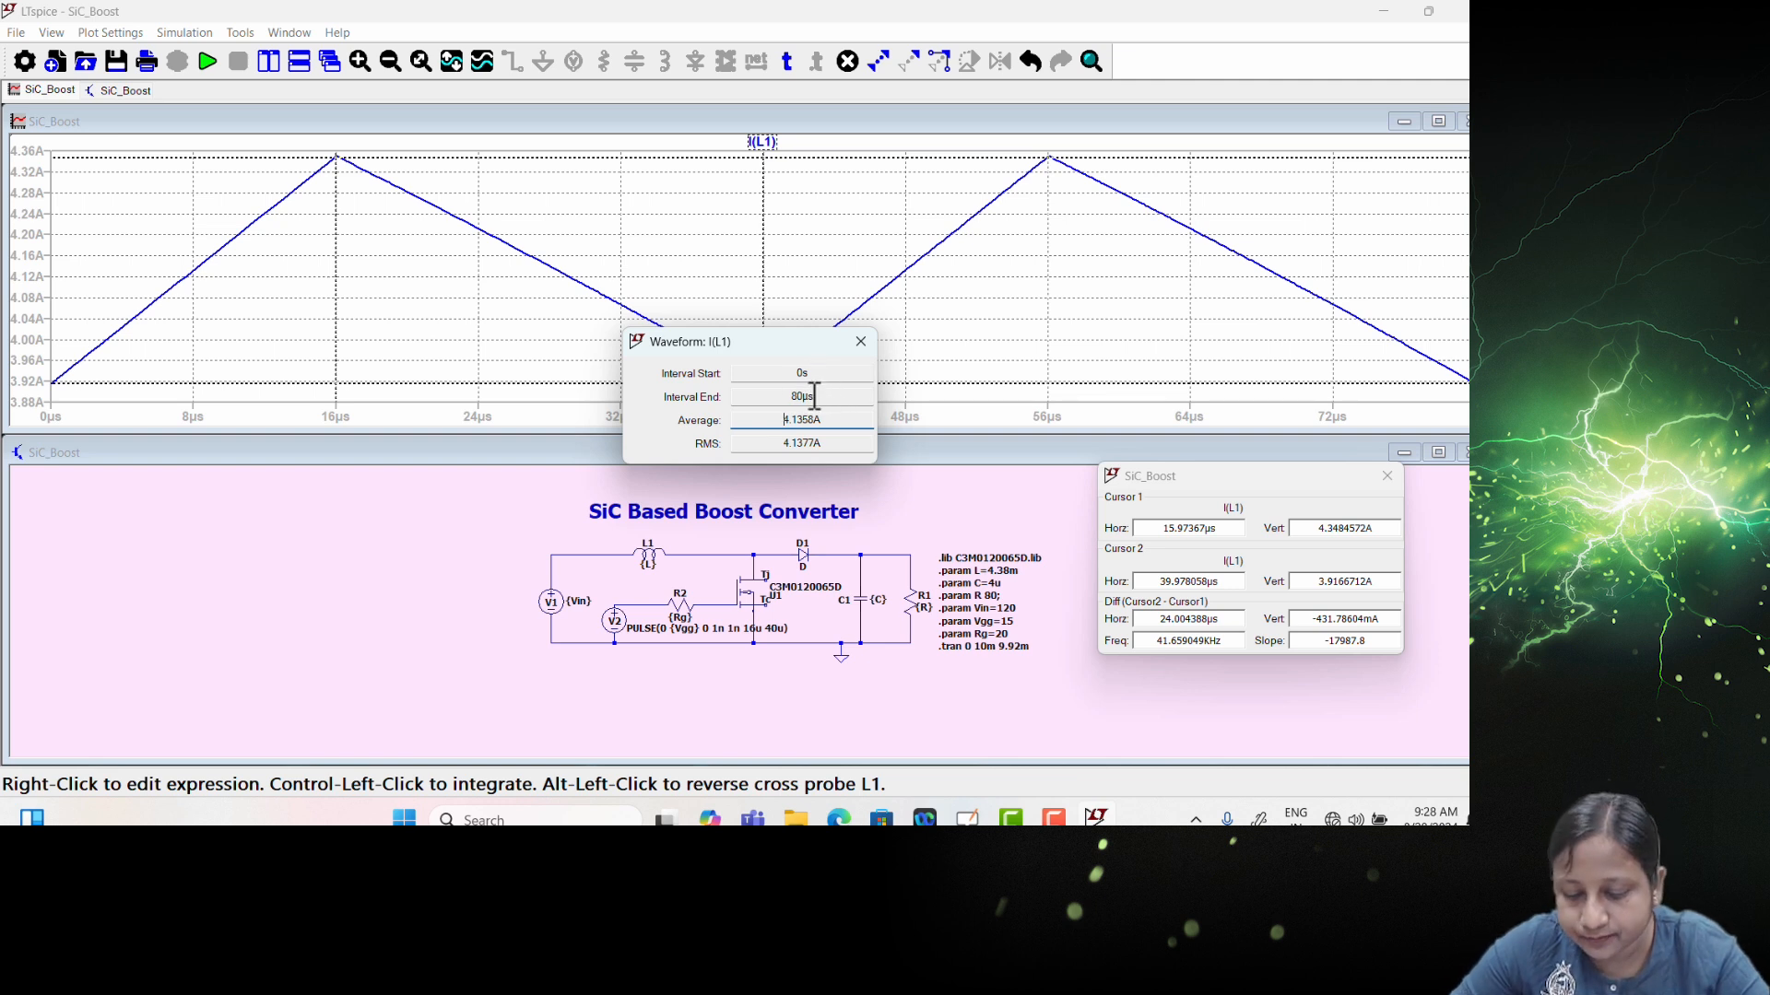
left_click(858, 346)
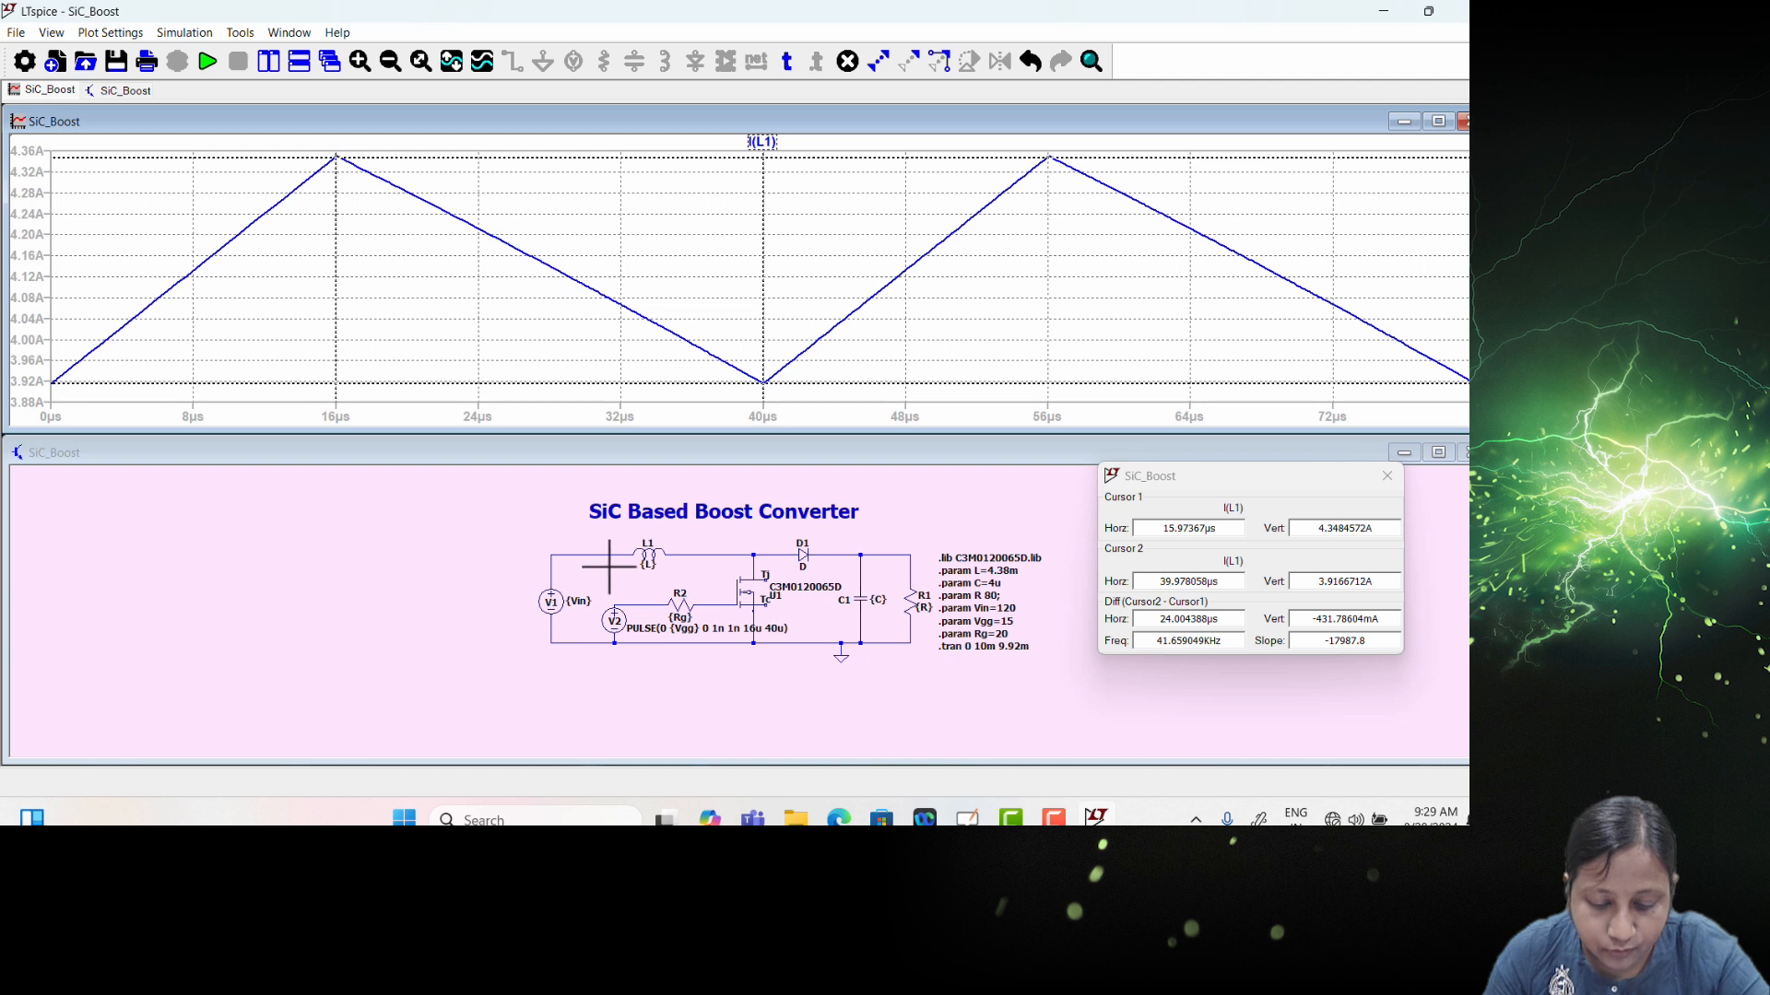
Step: Add one empty plot pane above and one below the inductor current waveform
right_click(518, 309)
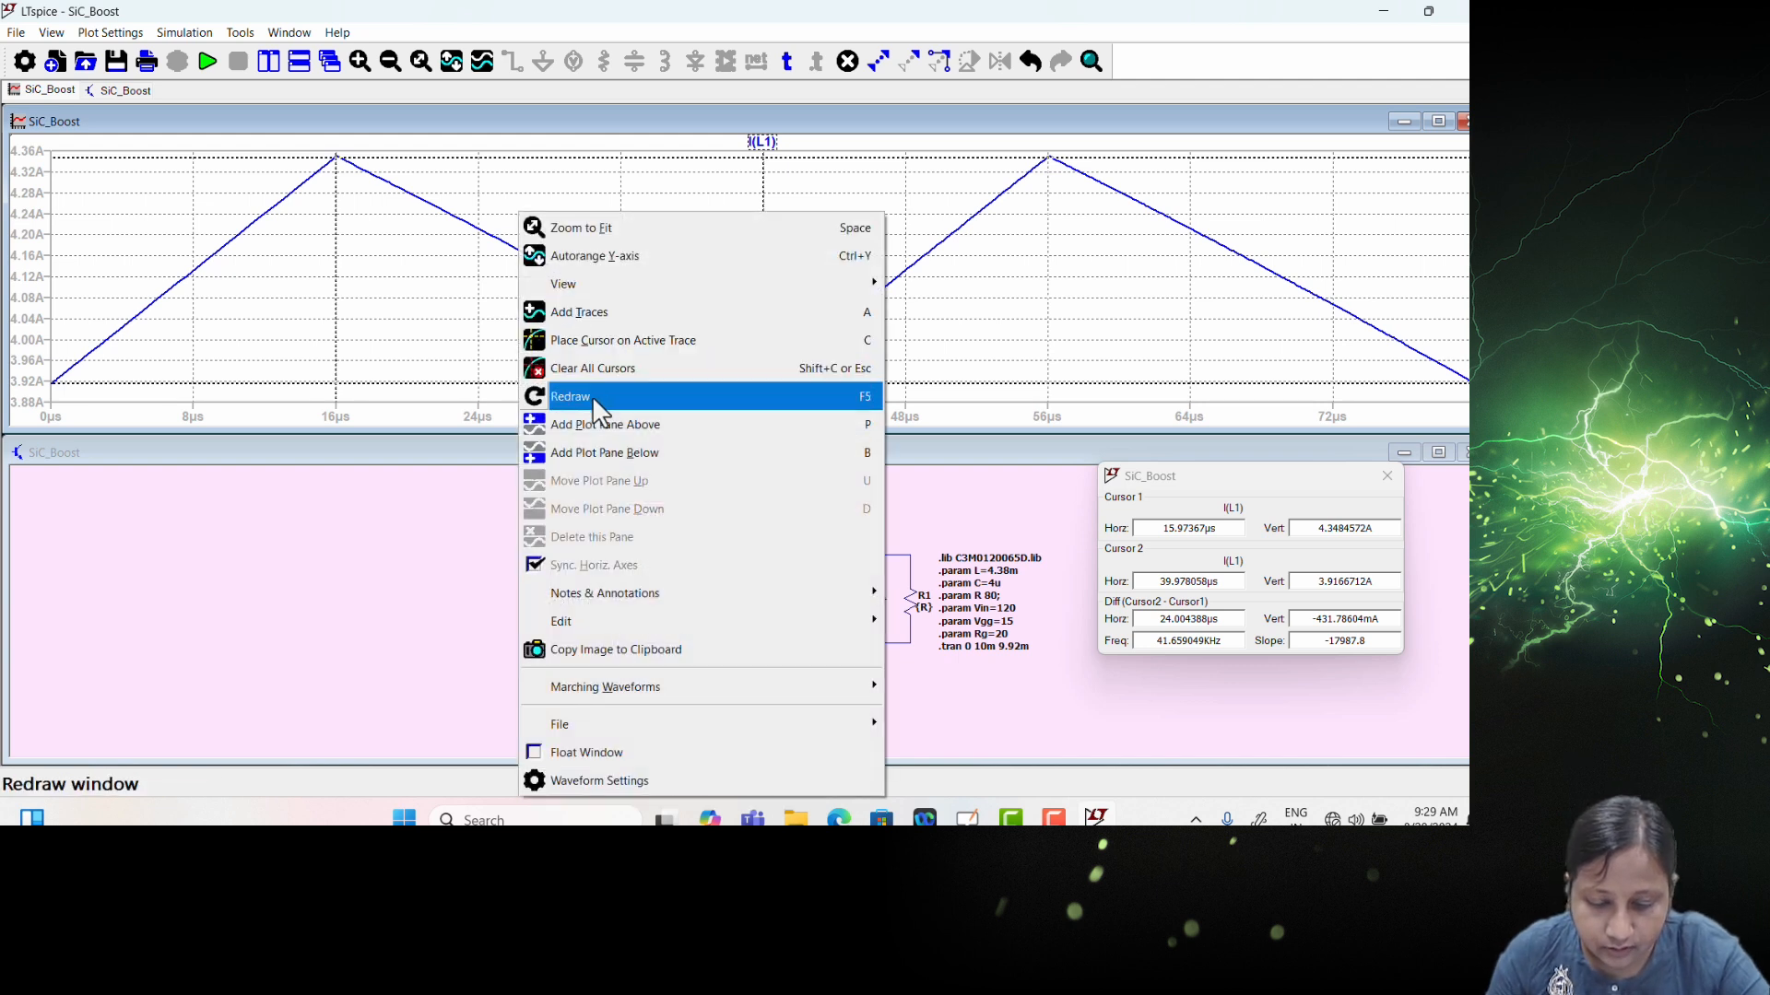
left_click(736, 422)
right_click(633, 325)
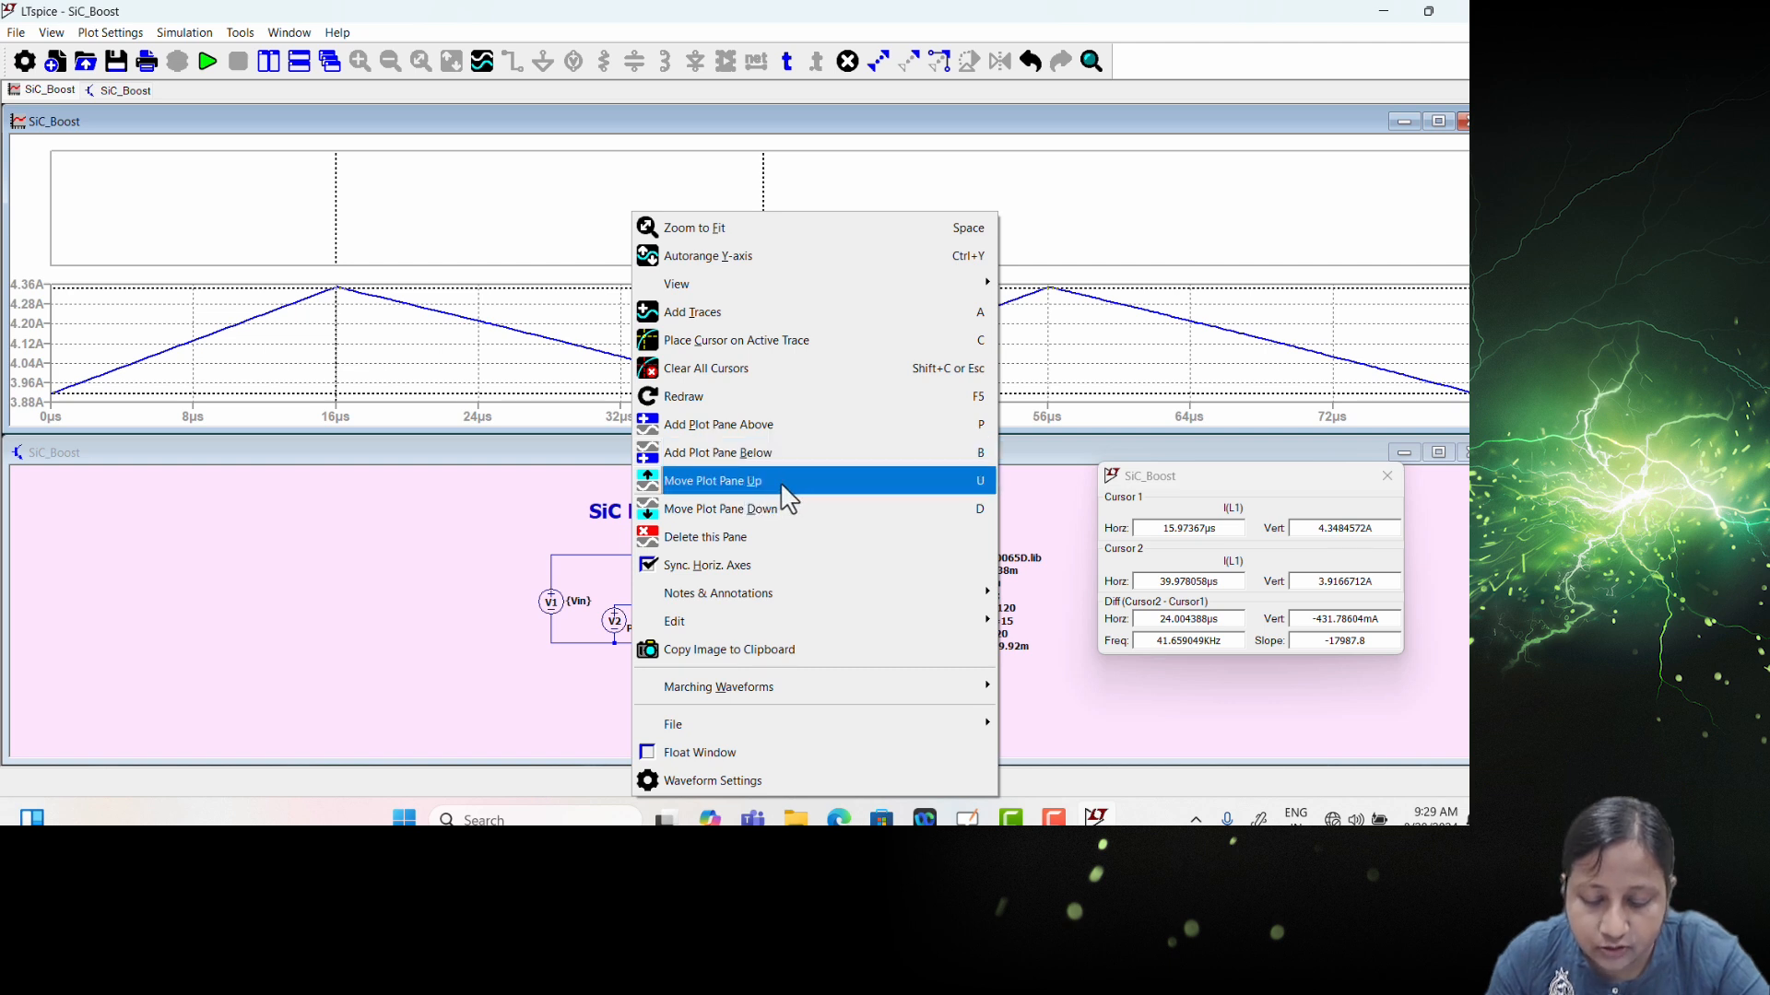
left_click(721, 450)
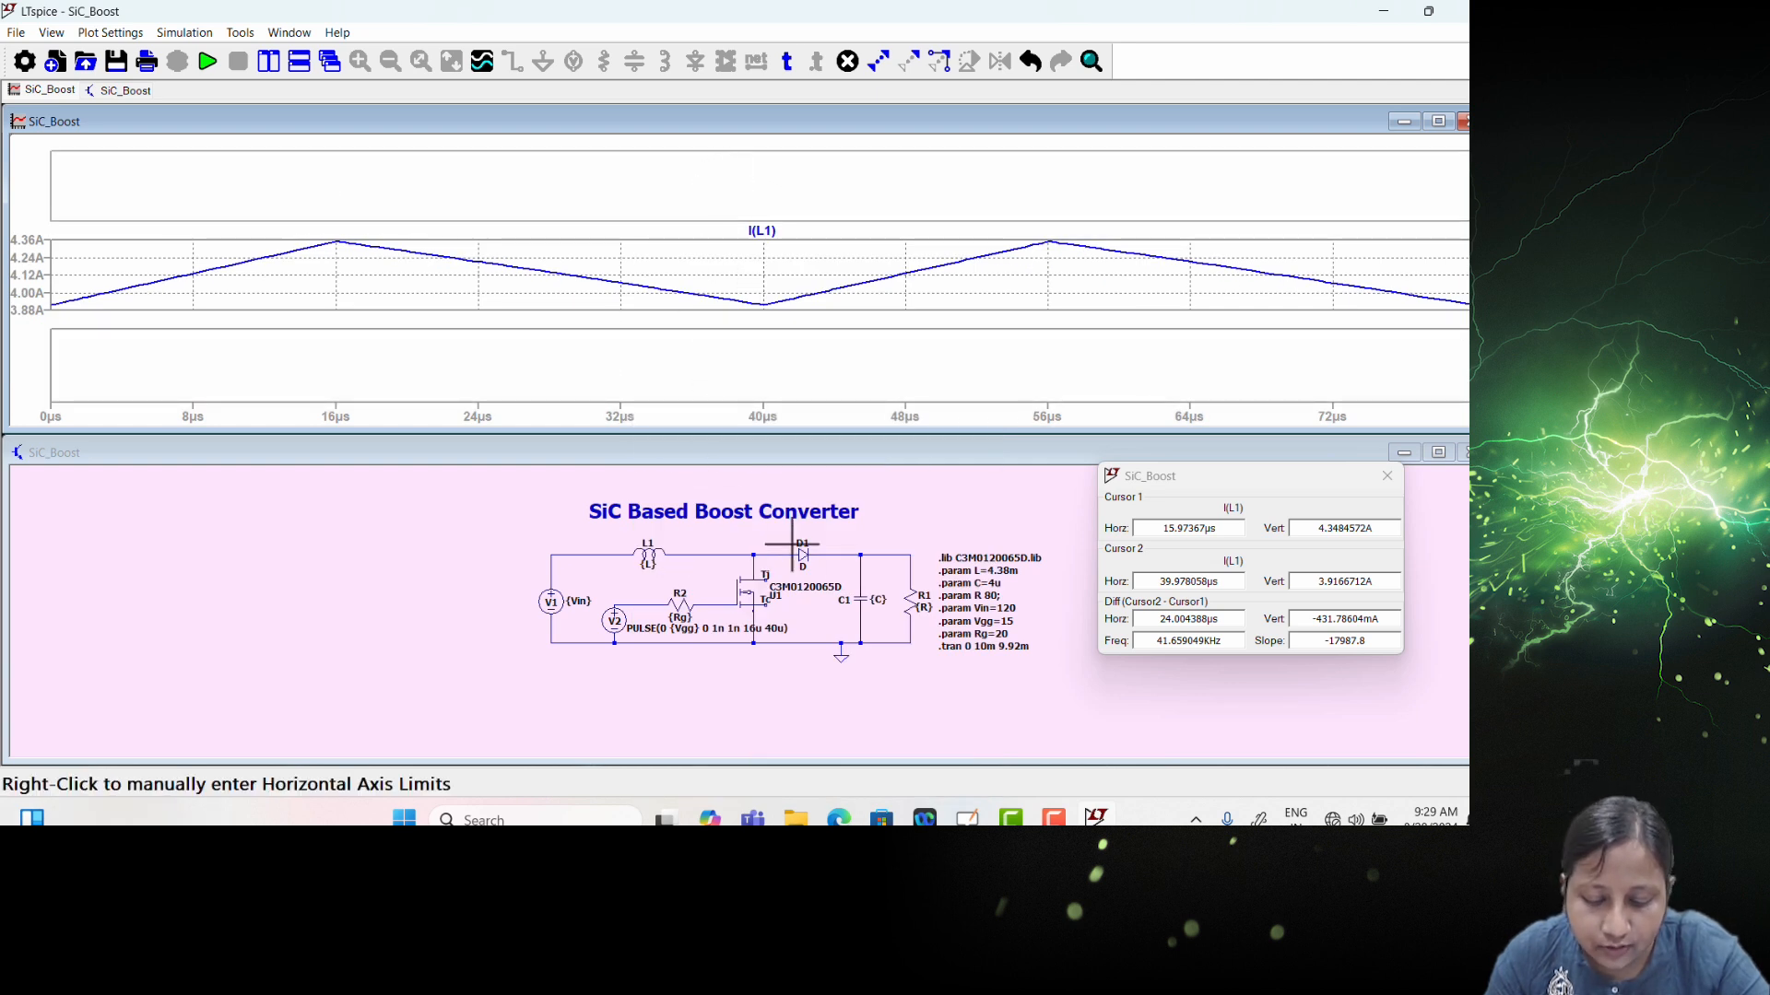
left_click(610, 554)
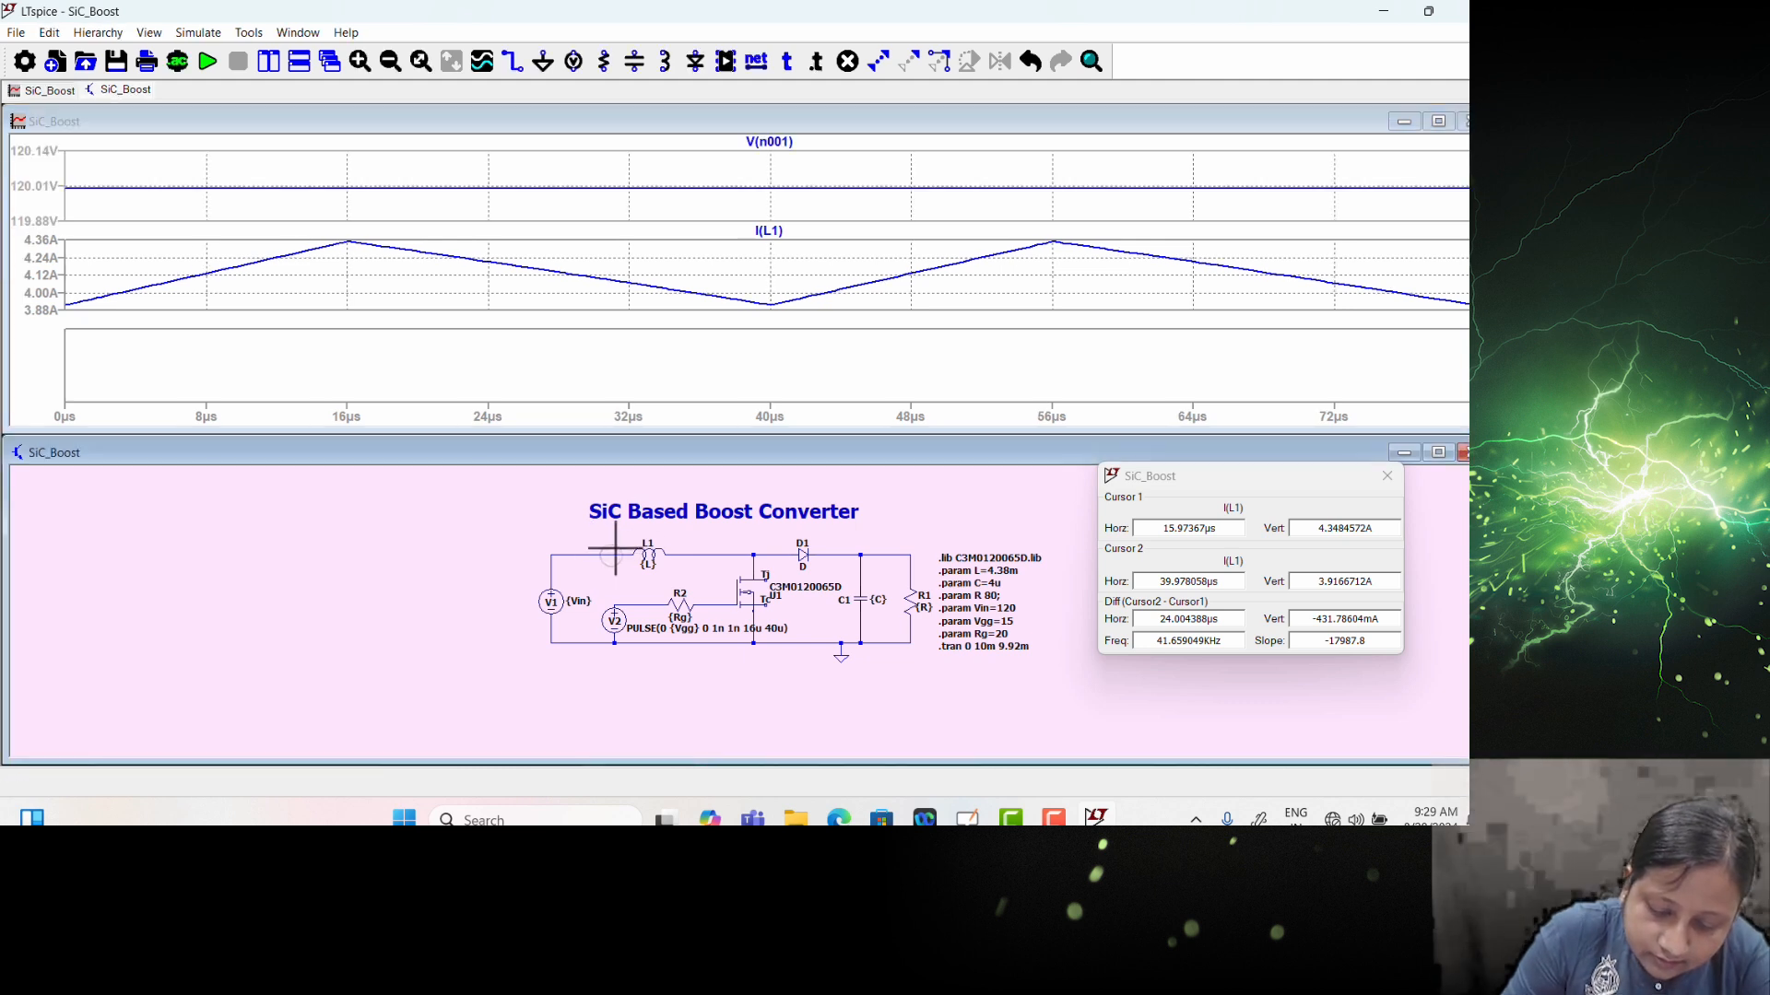
right_click(772, 148)
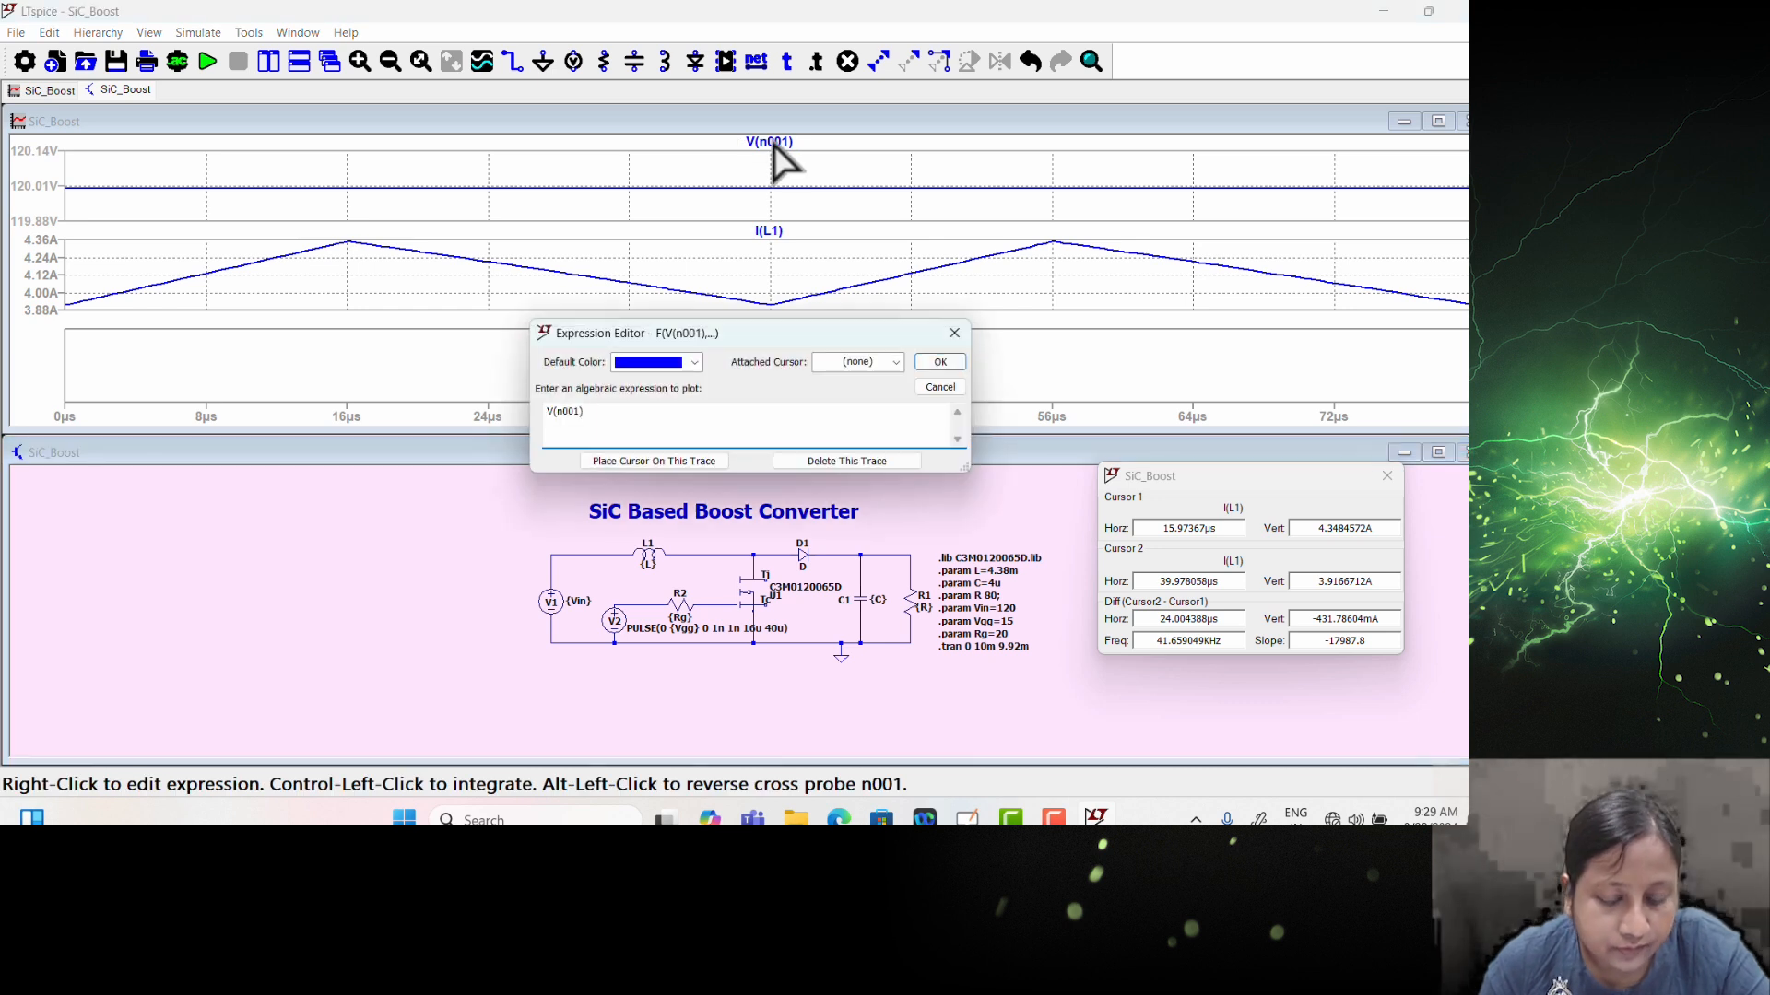
left_click(834, 459)
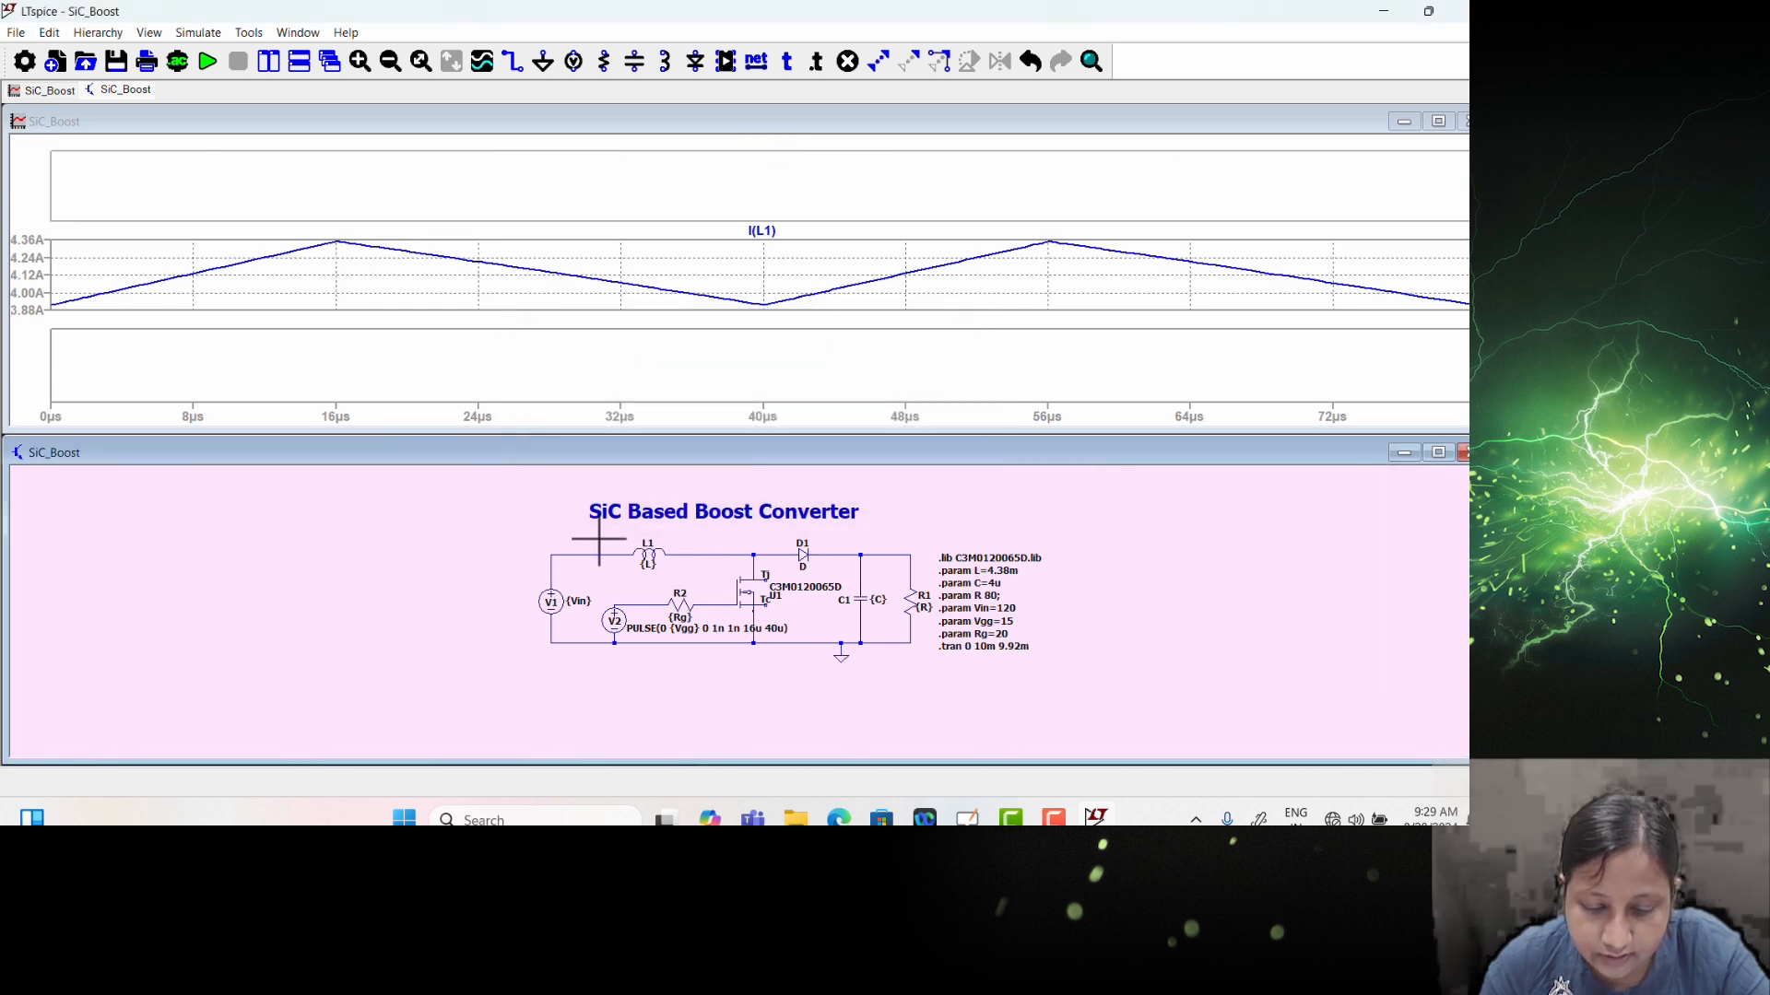
Step: Plot the differential voltage across inductor L1 in the upper pane and display its average and RMS values in the enlarged waveform window
left_click_drag(596, 551, 680, 554)
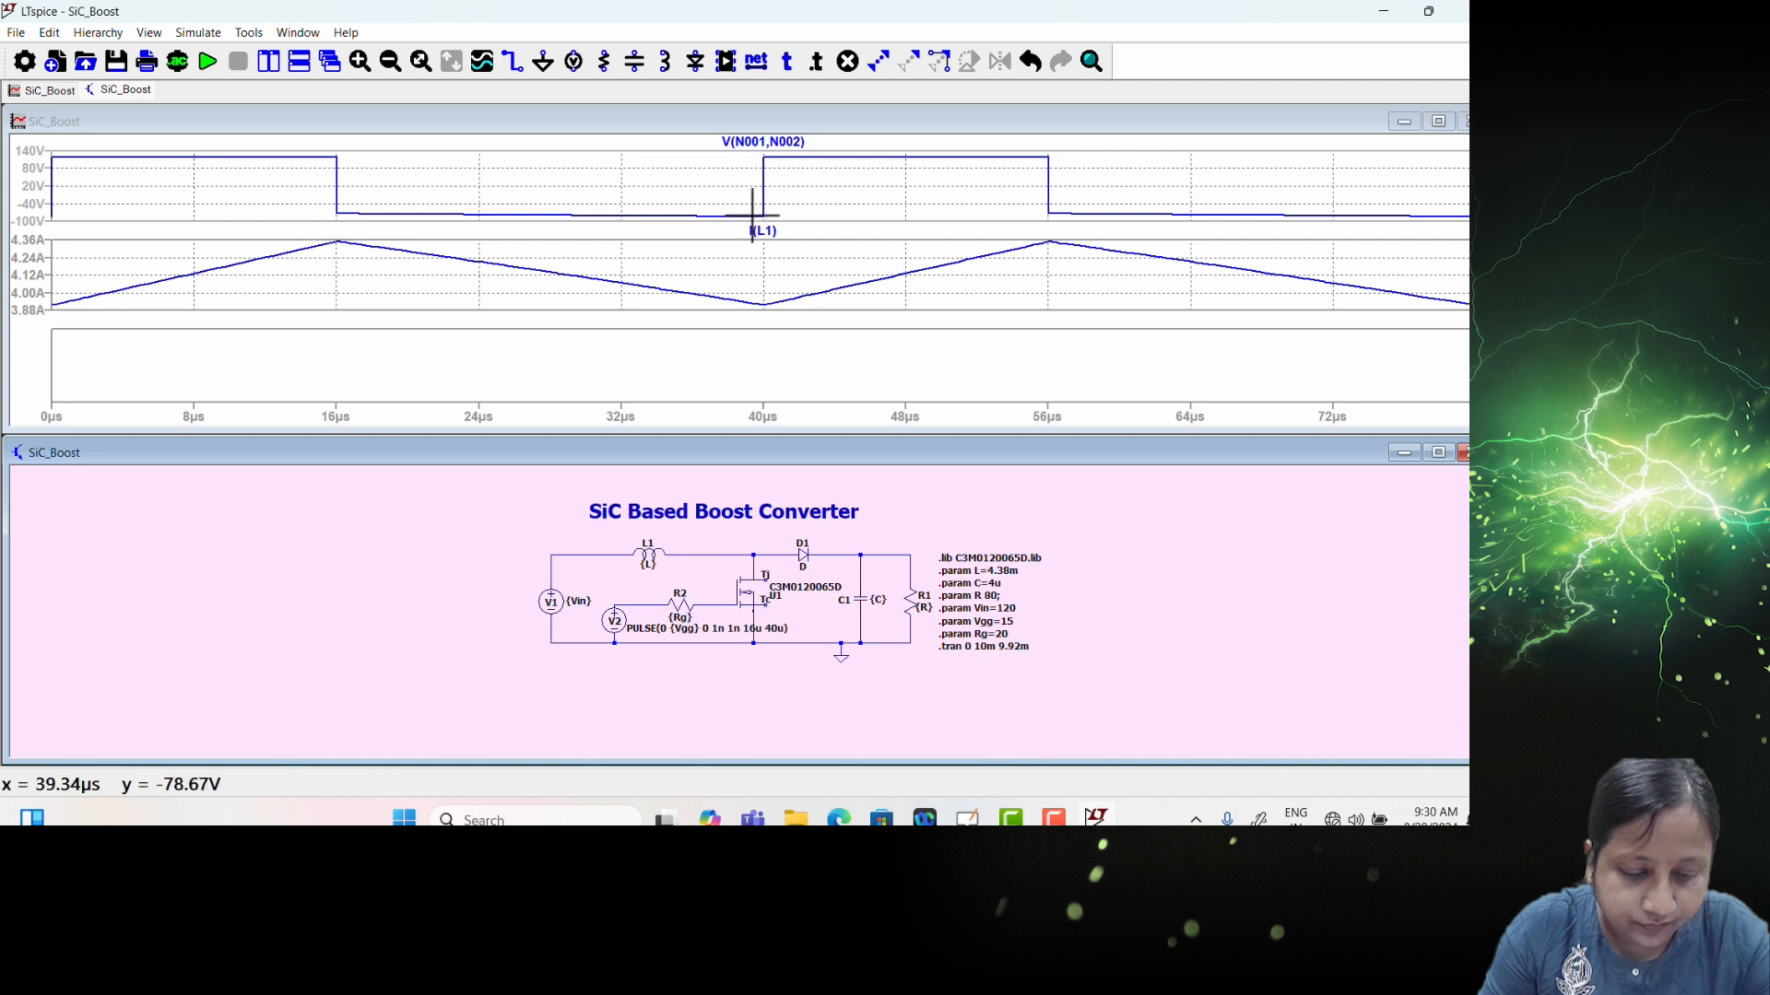
double_click(858, 125)
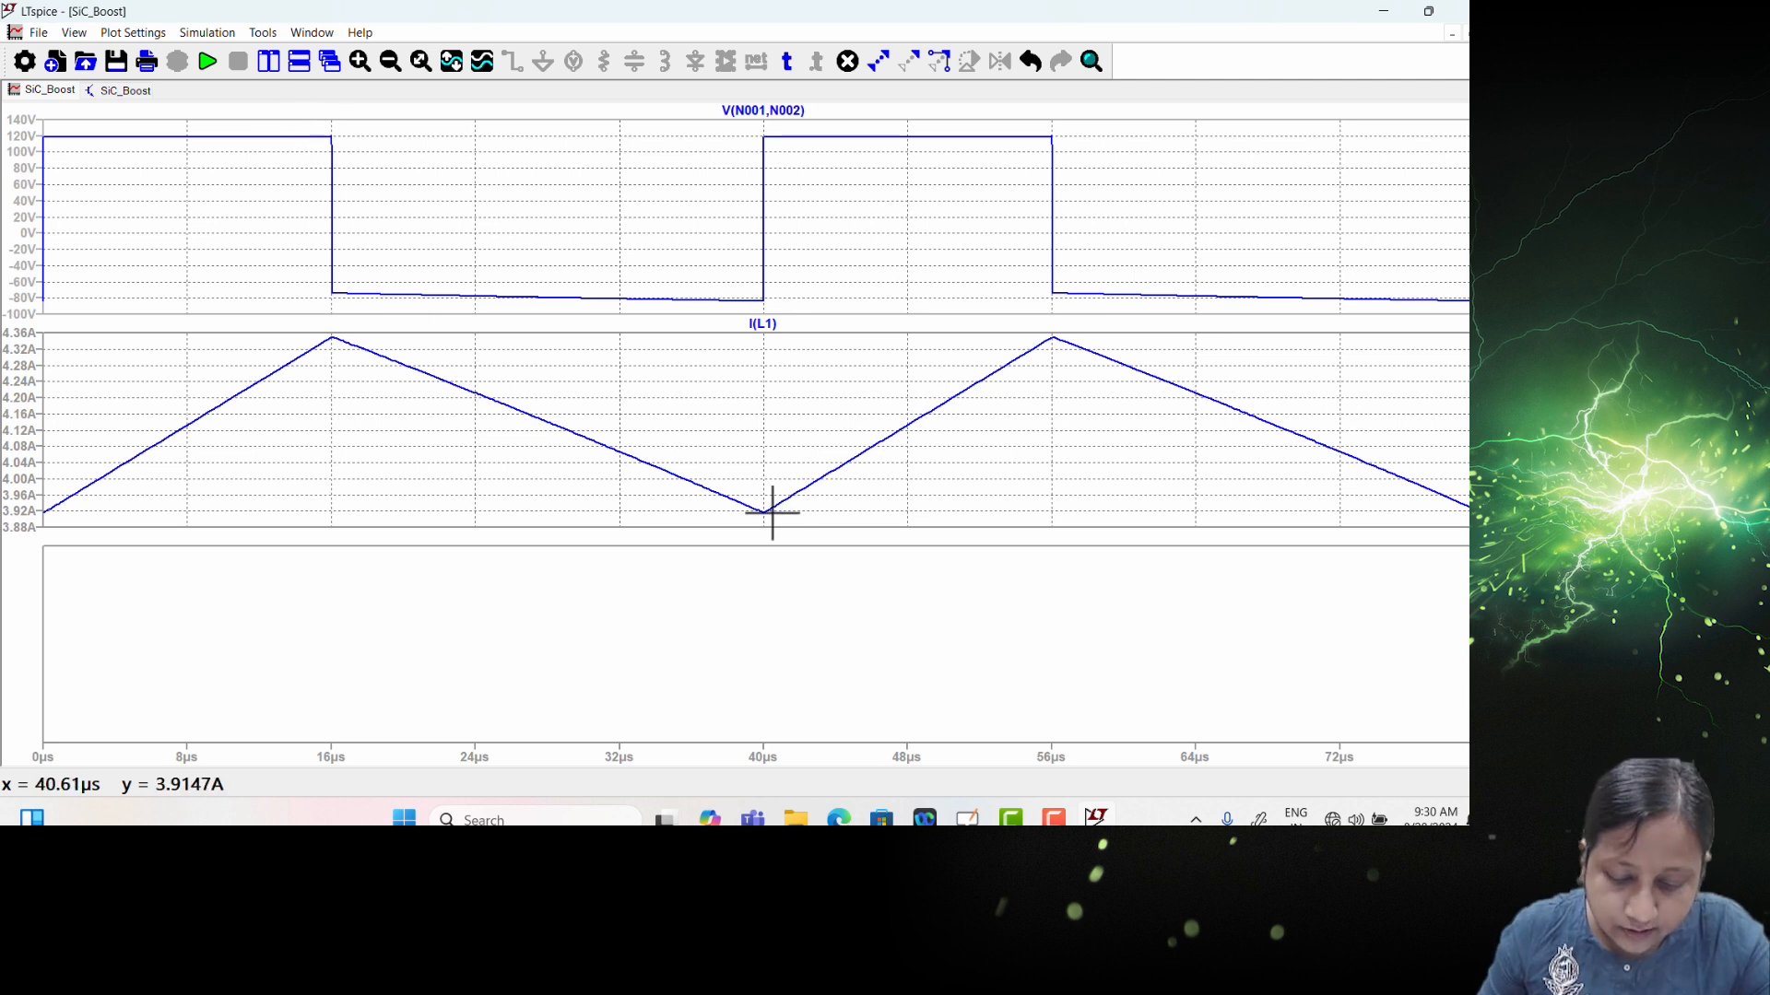
left_click(777, 111, "ctrl")
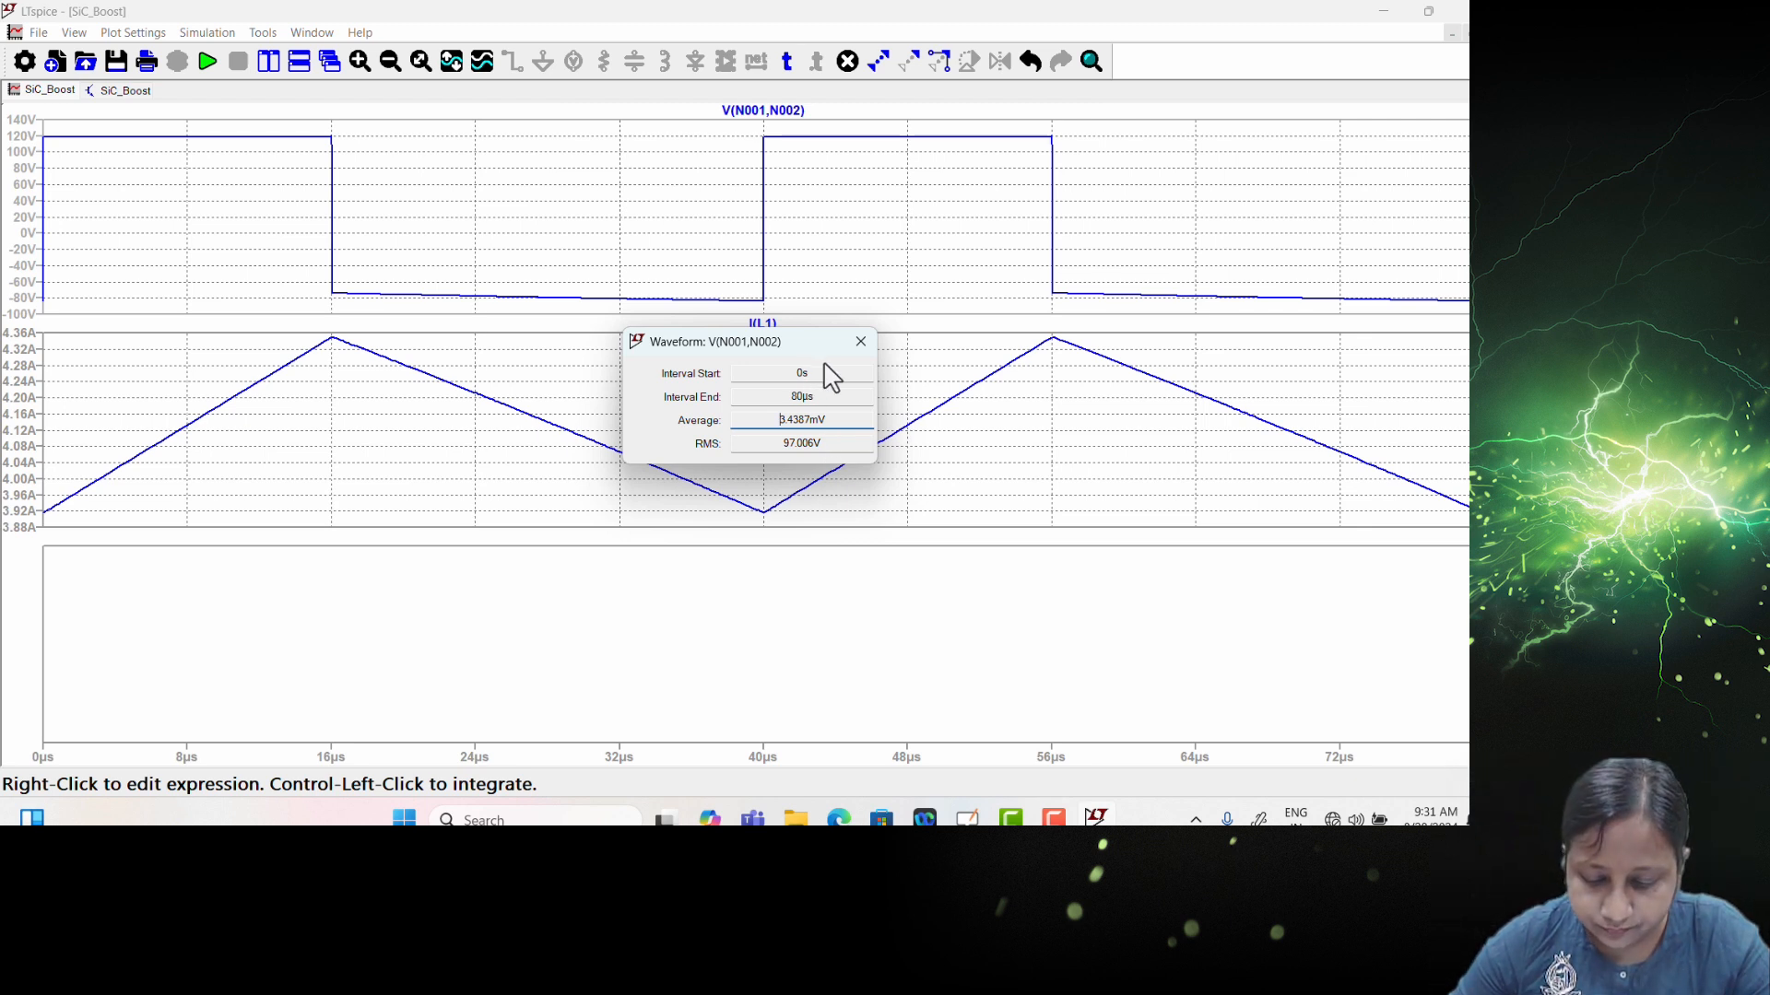
left_click(861, 341)
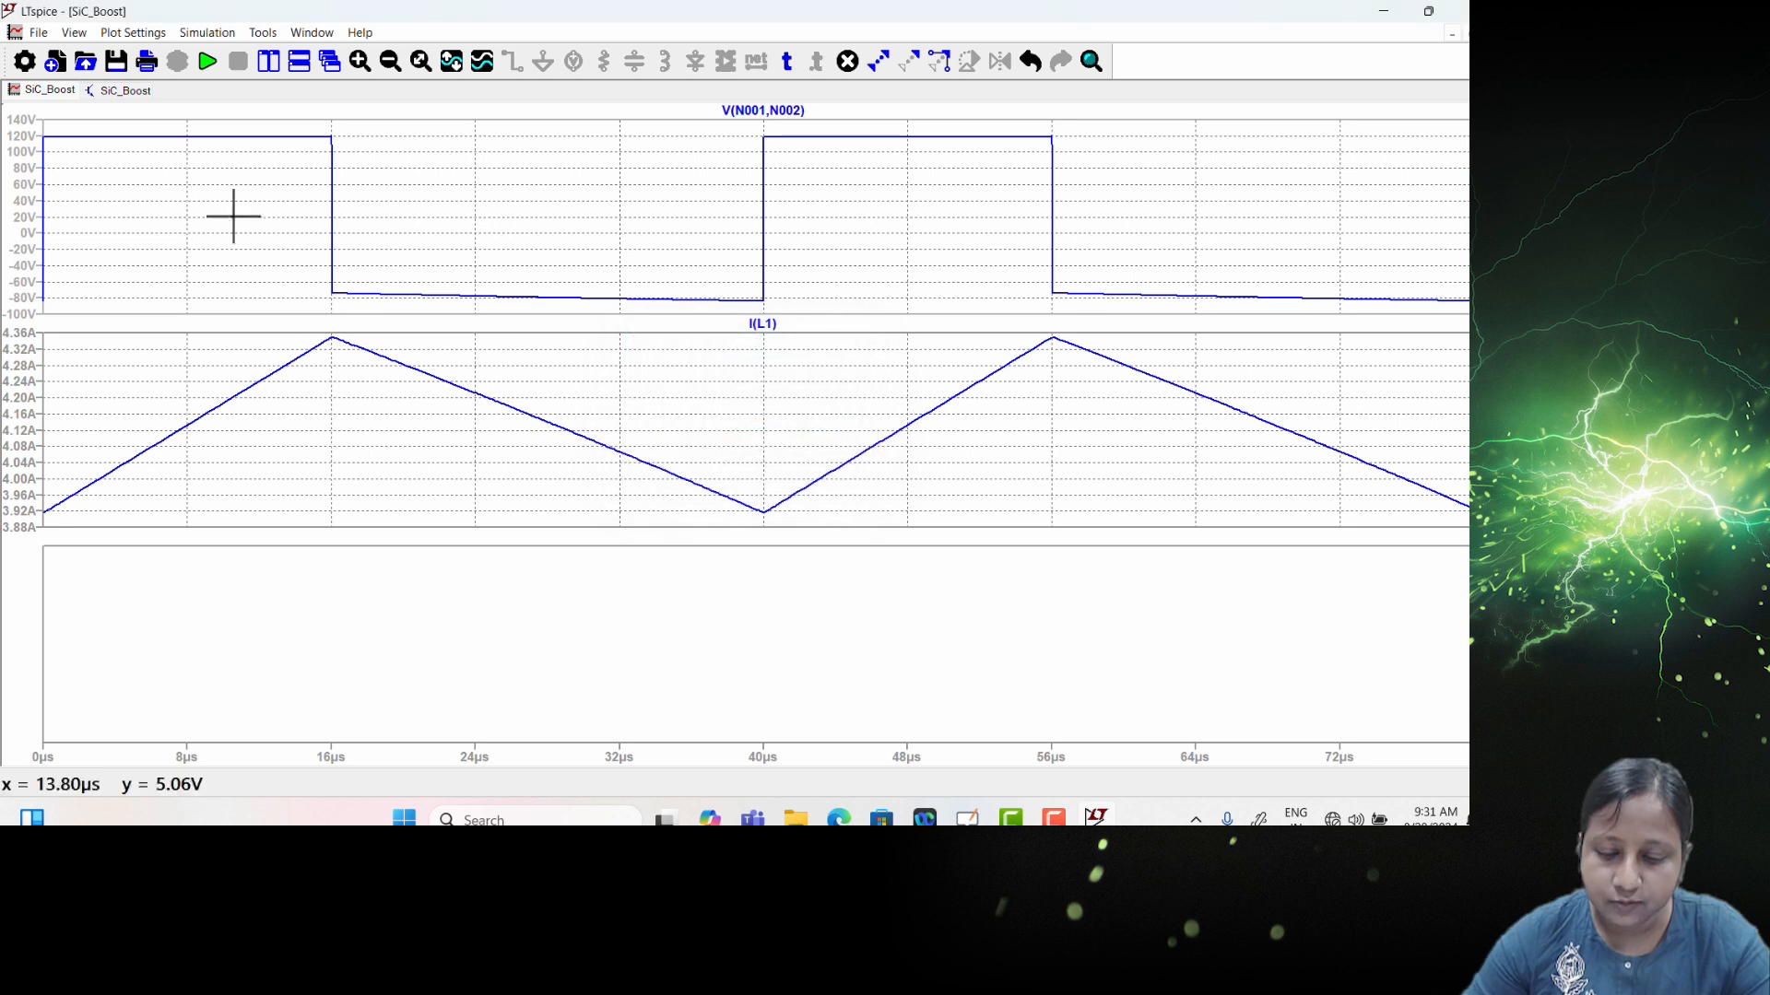
Step: Try to plot the voltage across MOSFET U1 from its drain node to its source in the schematic
left_click(124, 91)
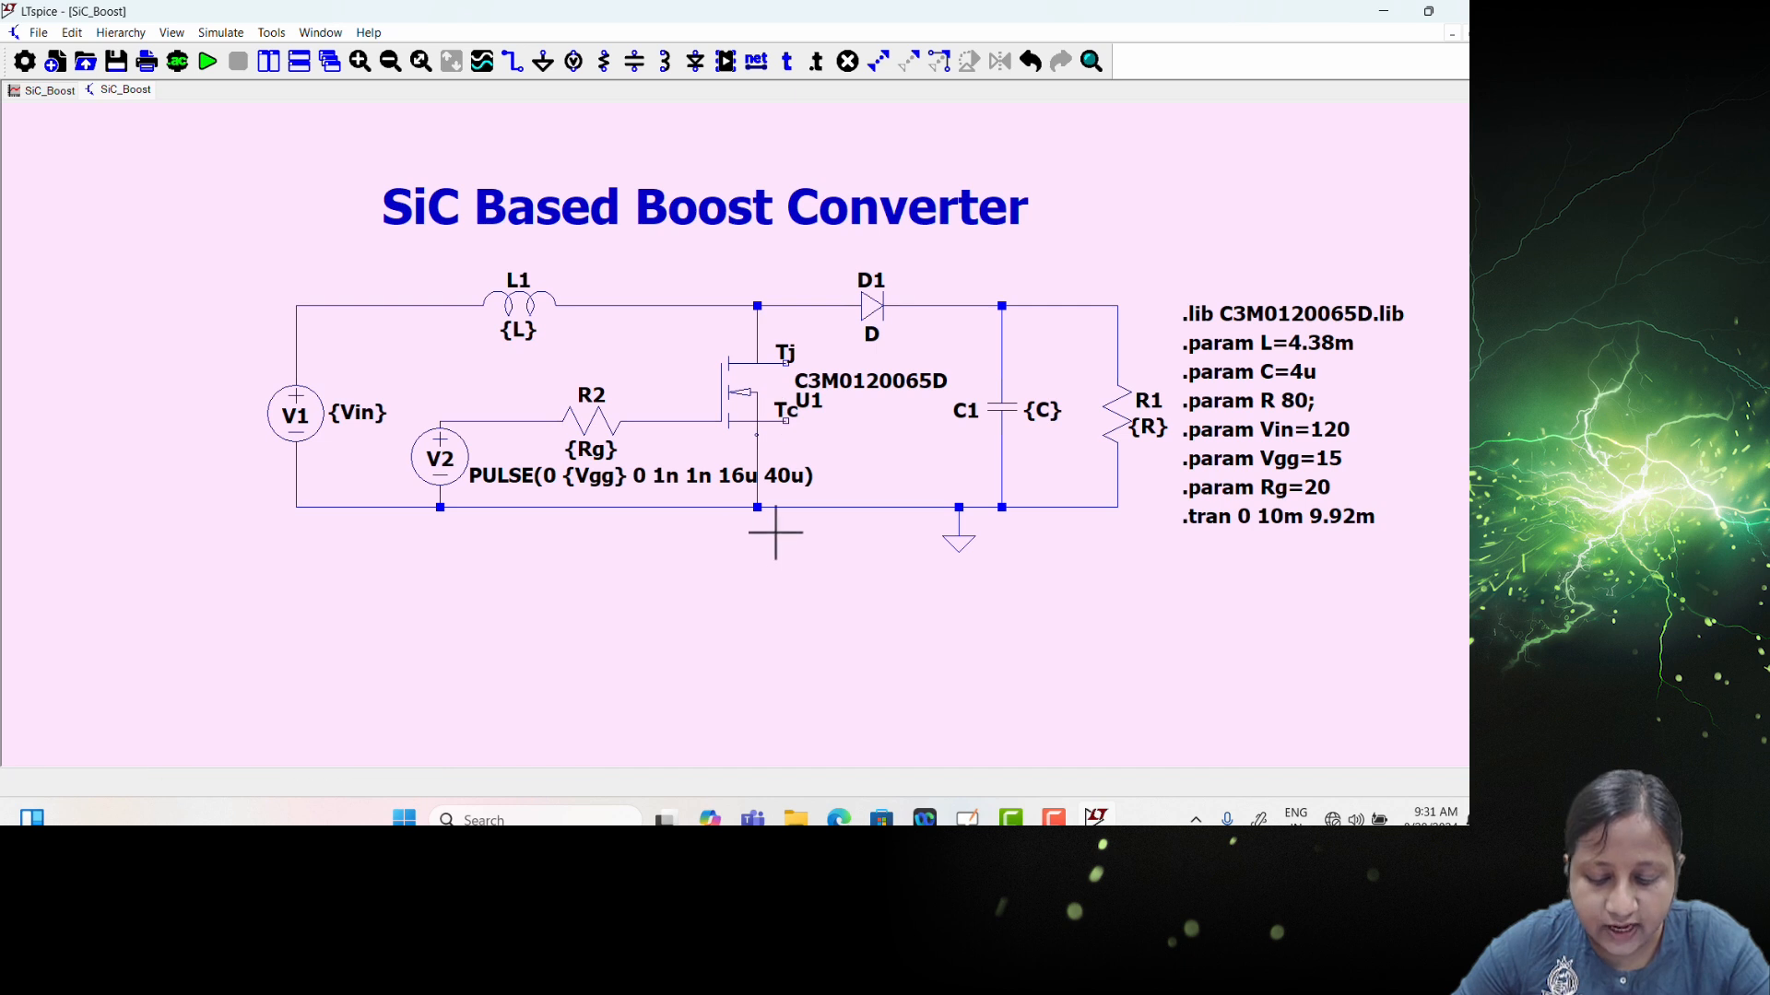
left_click(52, 93)
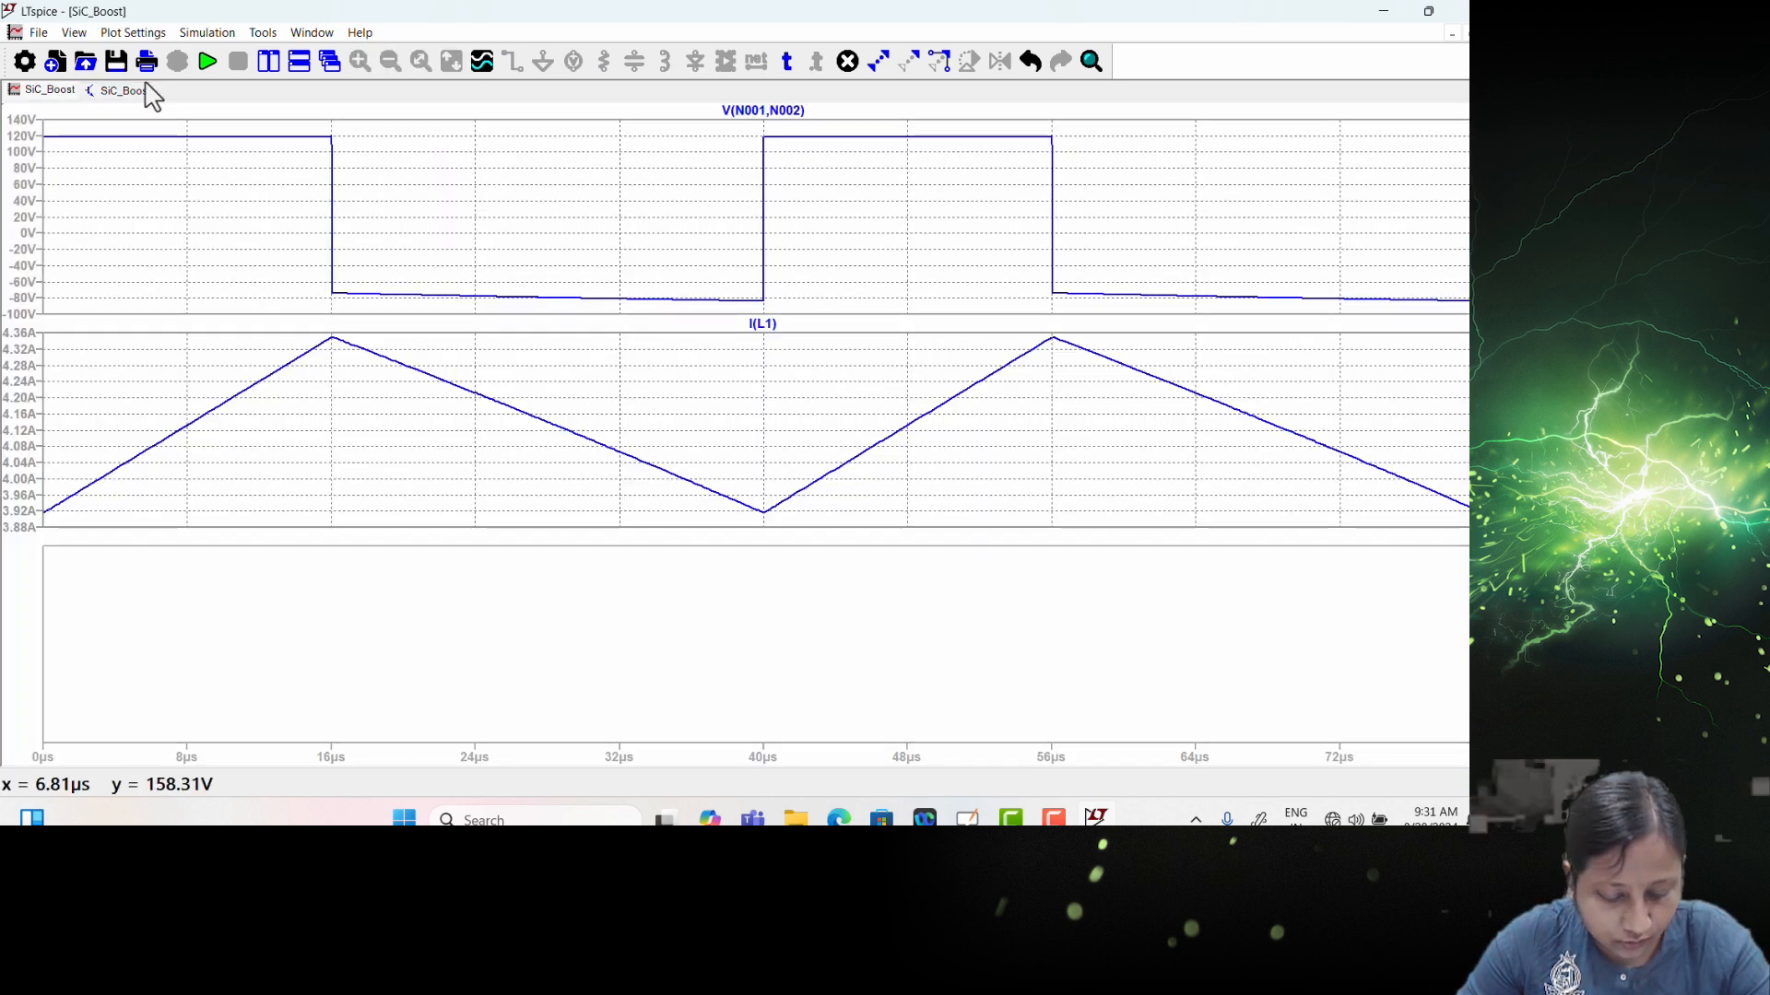
left_click(129, 90)
mouse_move(765, 325)
left_mouse_down()
mouse_move(784, 420)
mouse_move(760, 461)
left_mouse_up()
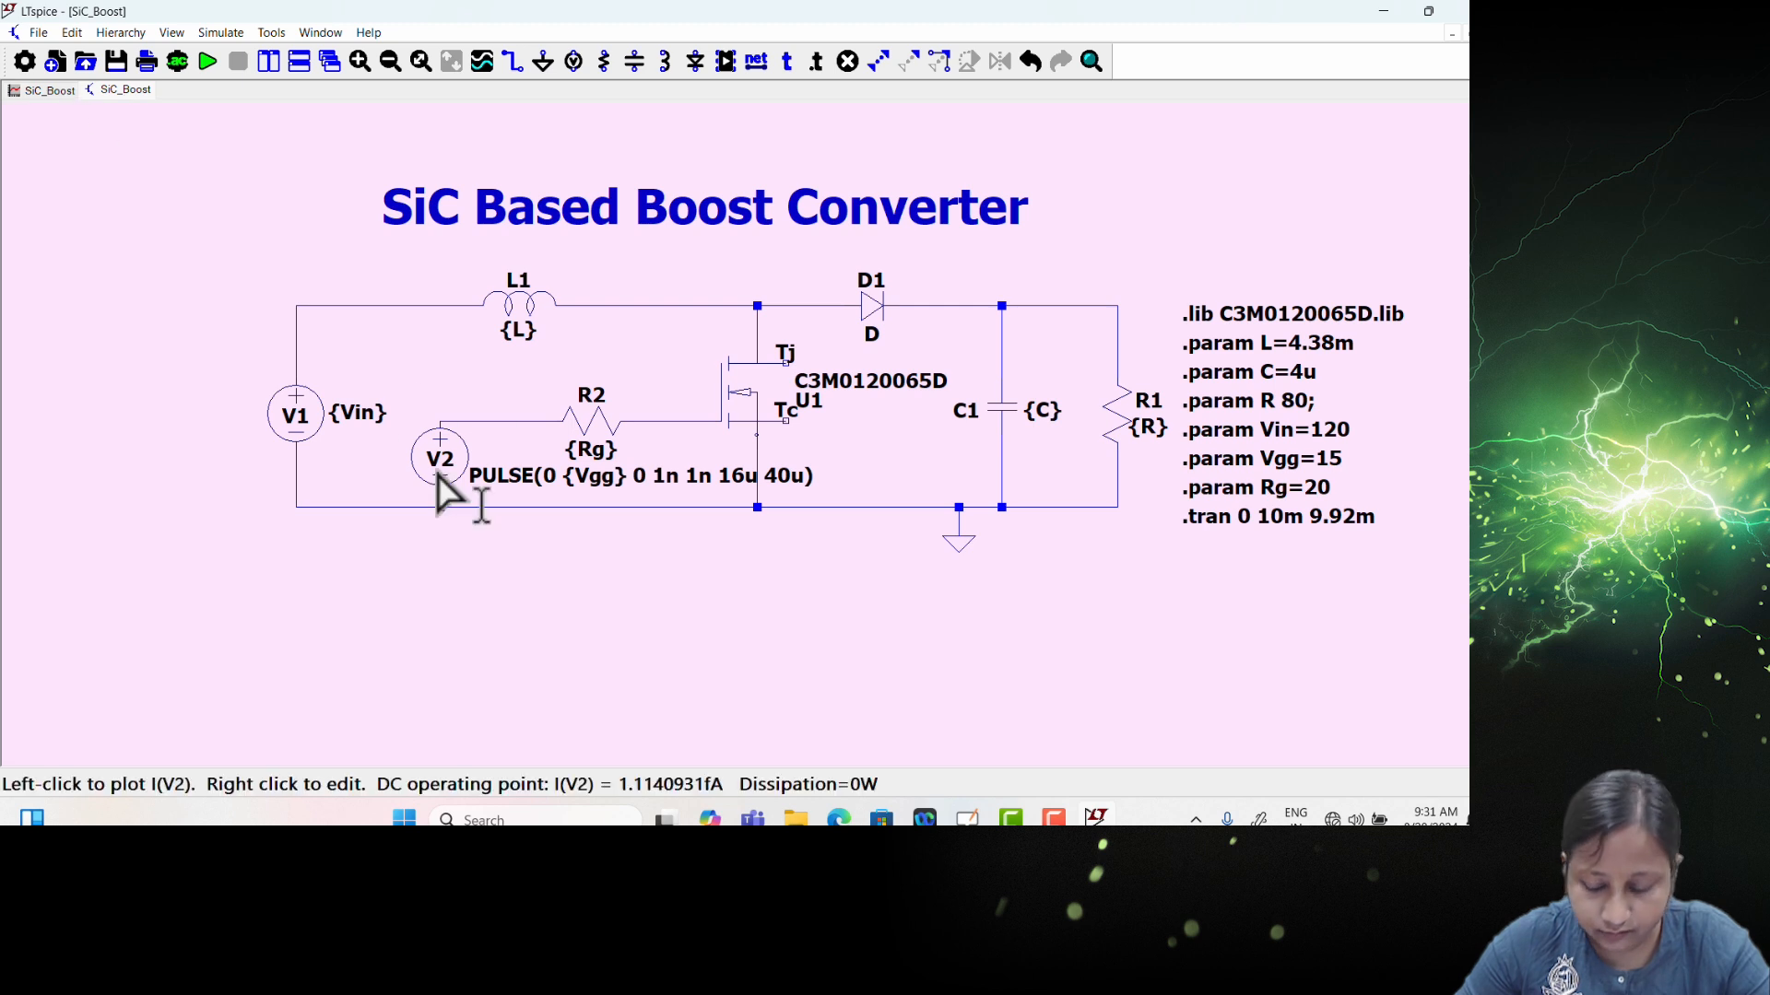
left_click(51, 92)
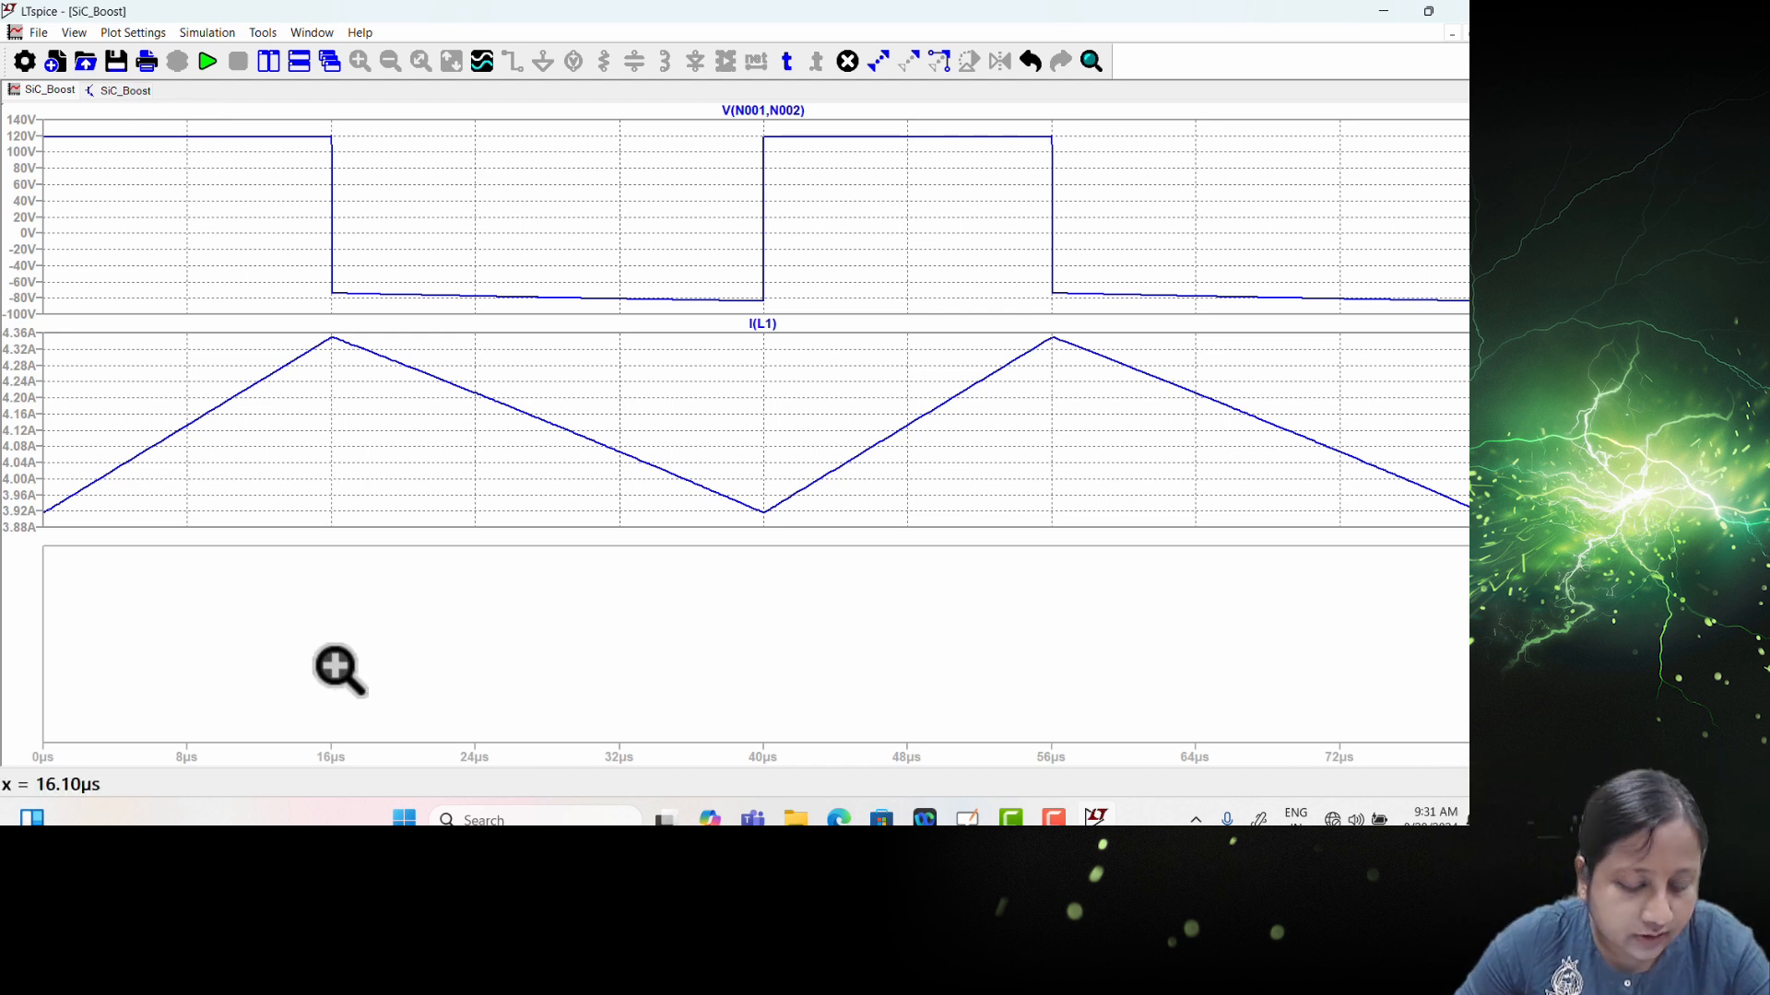
left_click(133, 89)
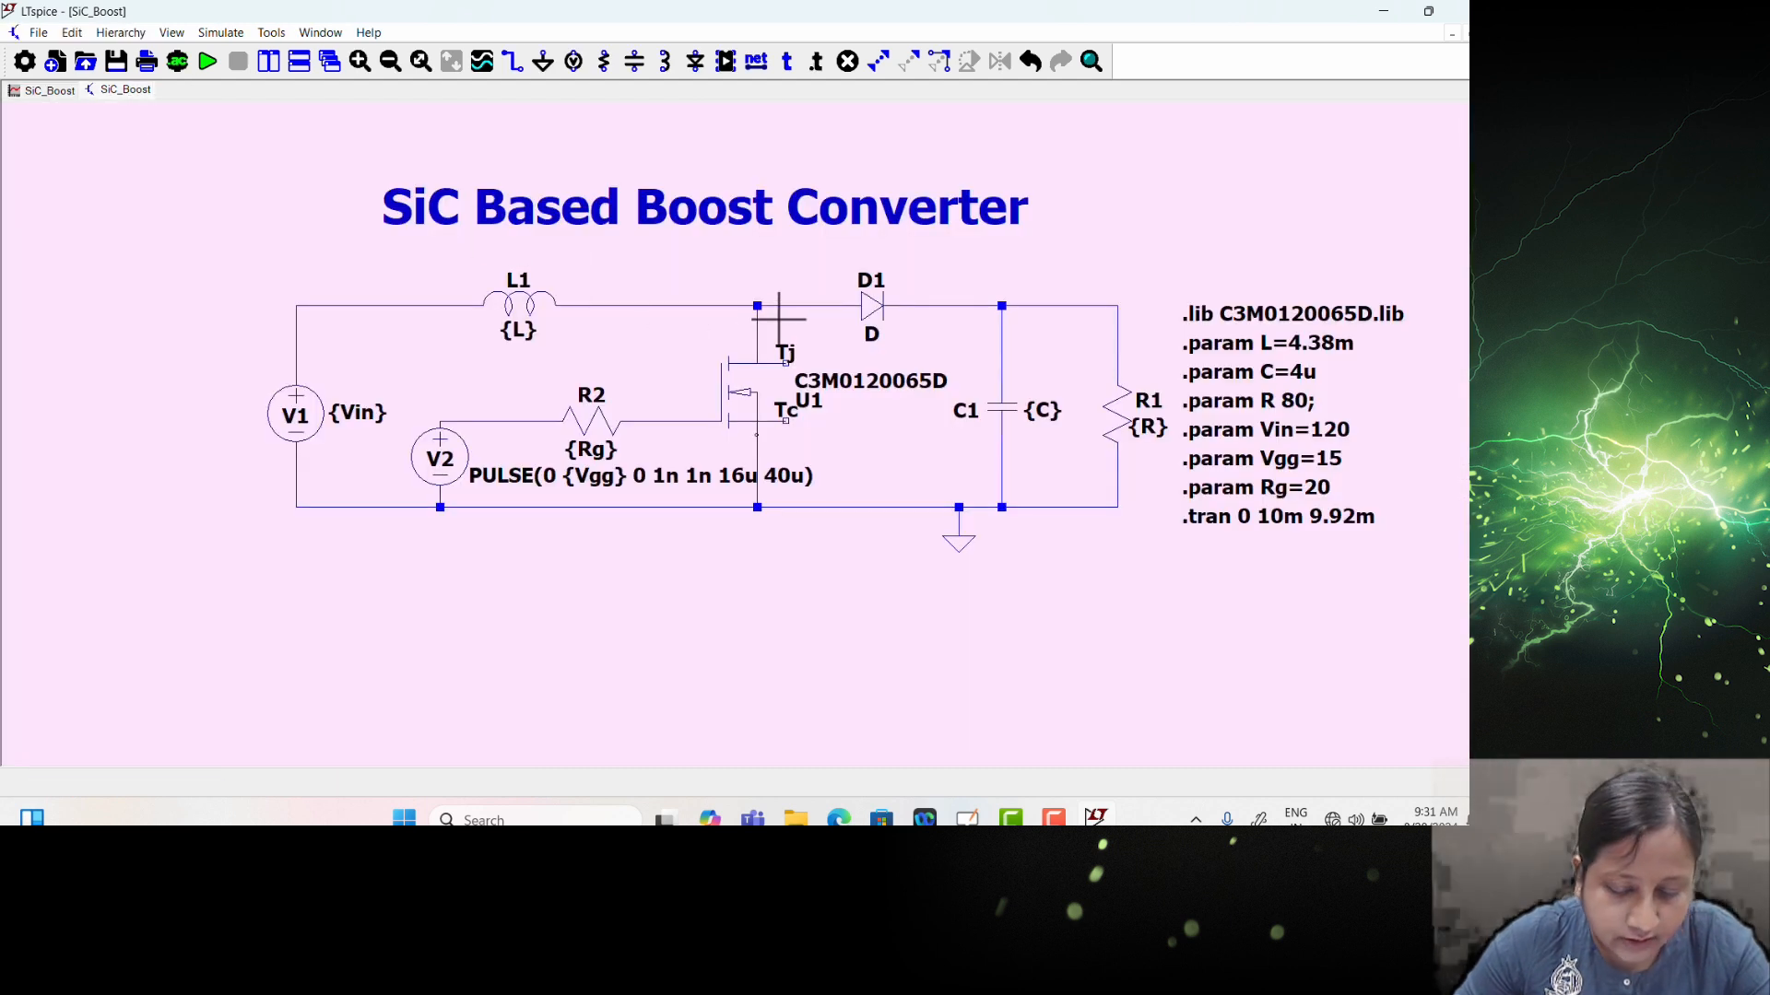
left_click_drag(765, 313, 759, 458)
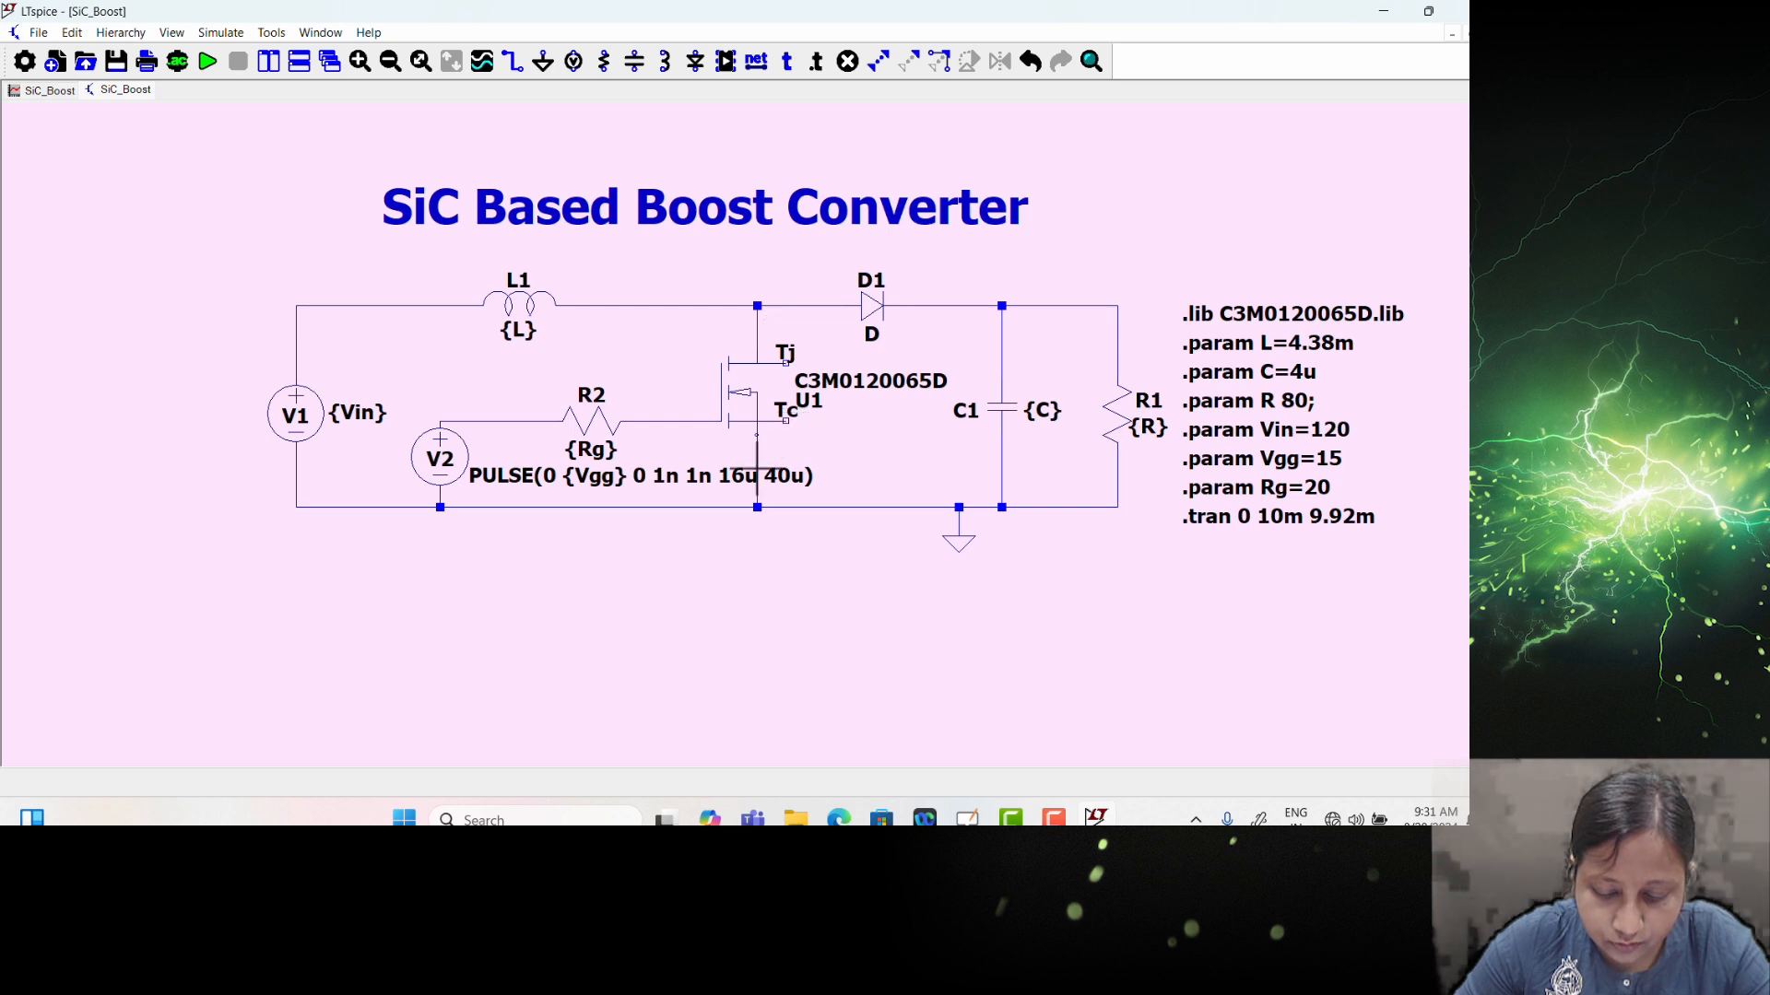
left_click(48, 90)
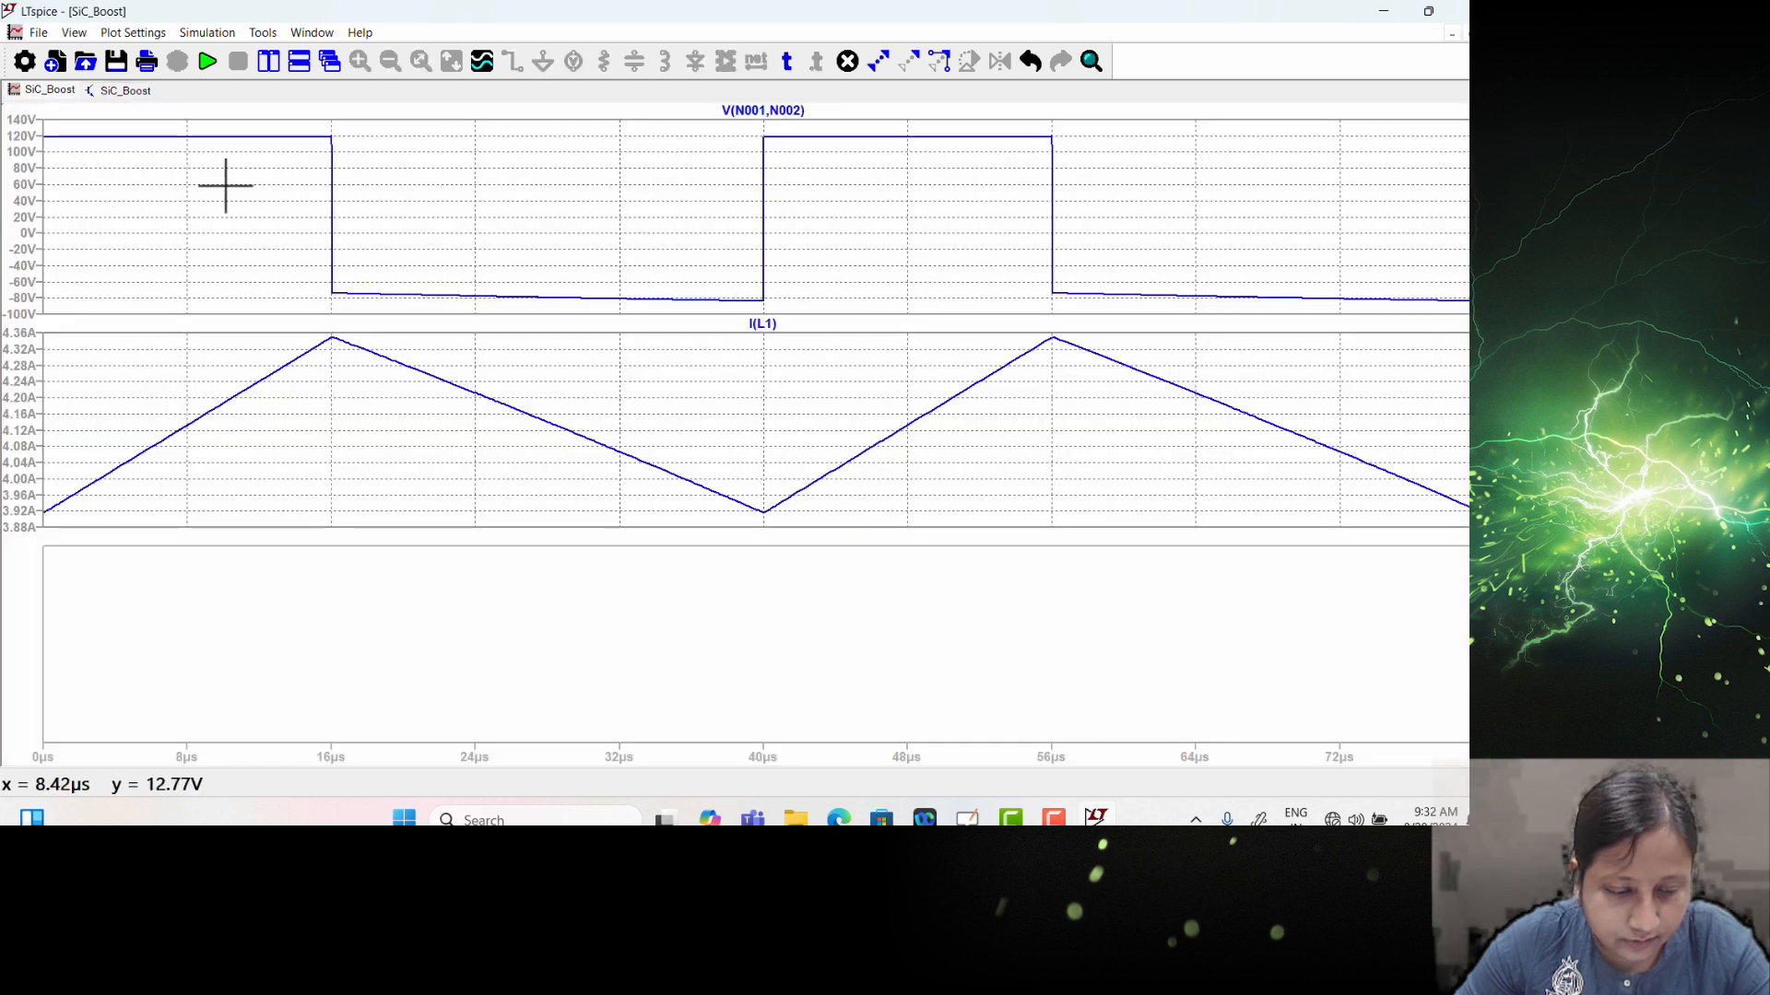
left_click(127, 90)
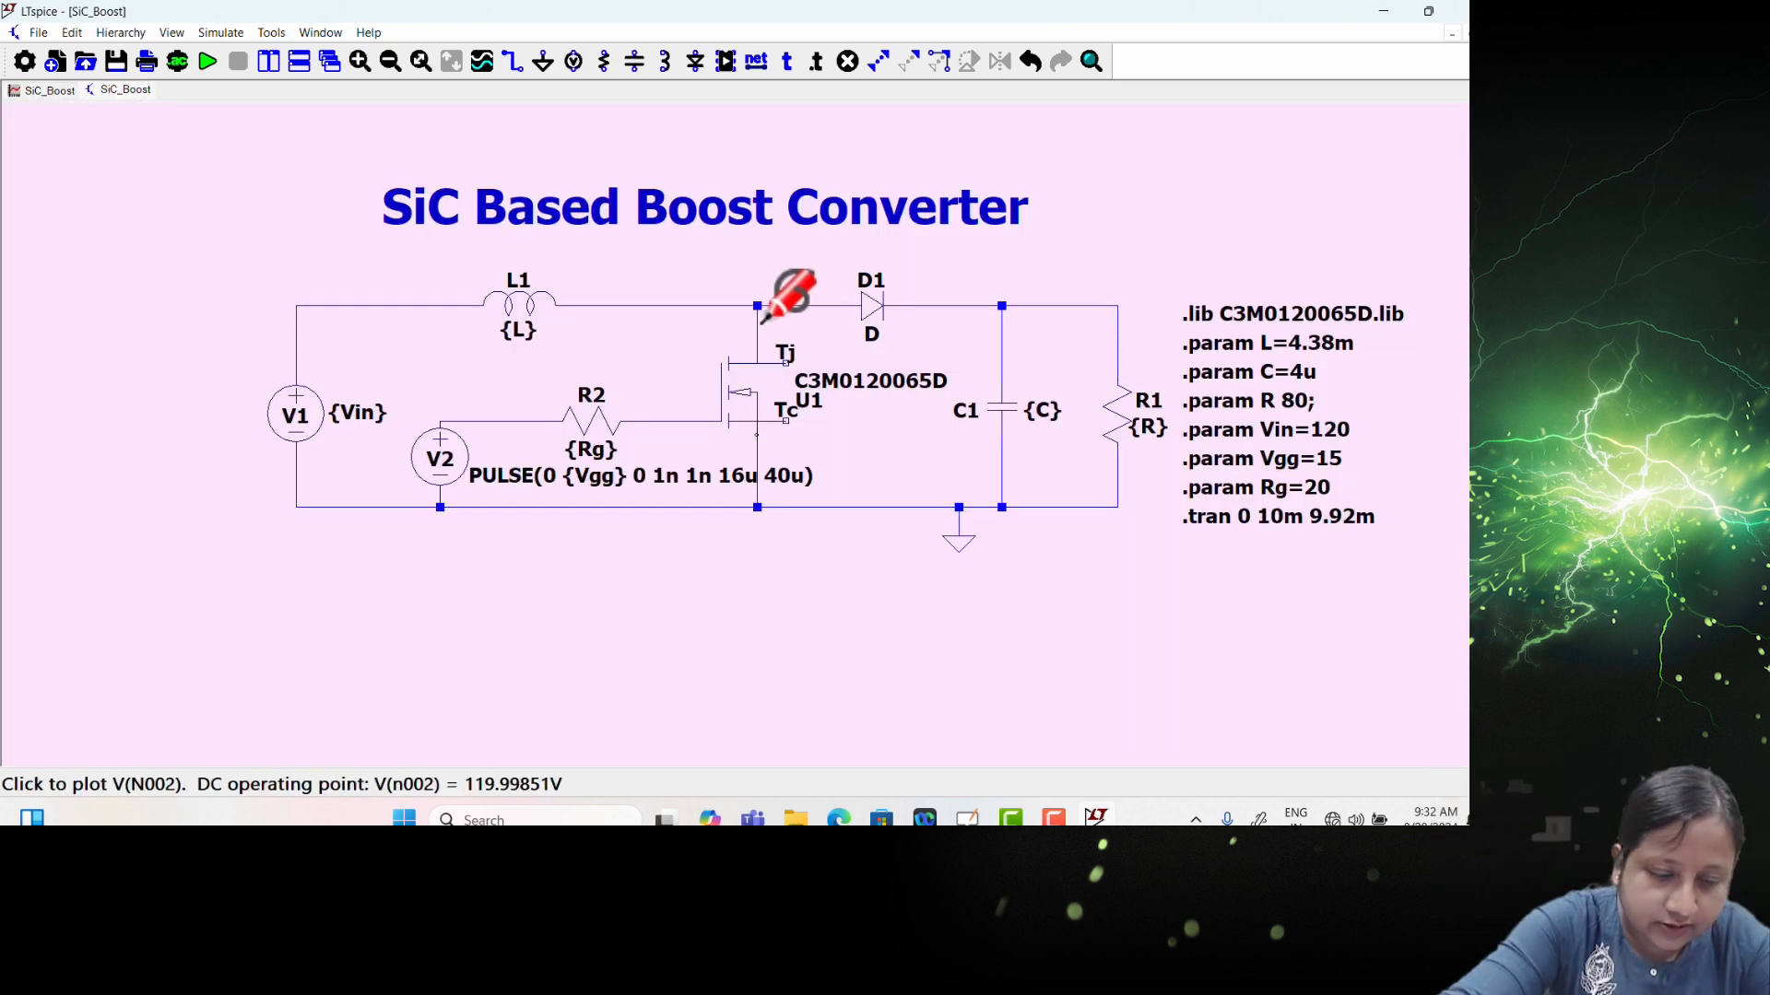
Step: Close the old waveform window and rerun the transient simulation to get an empty plot
left_click(209, 63)
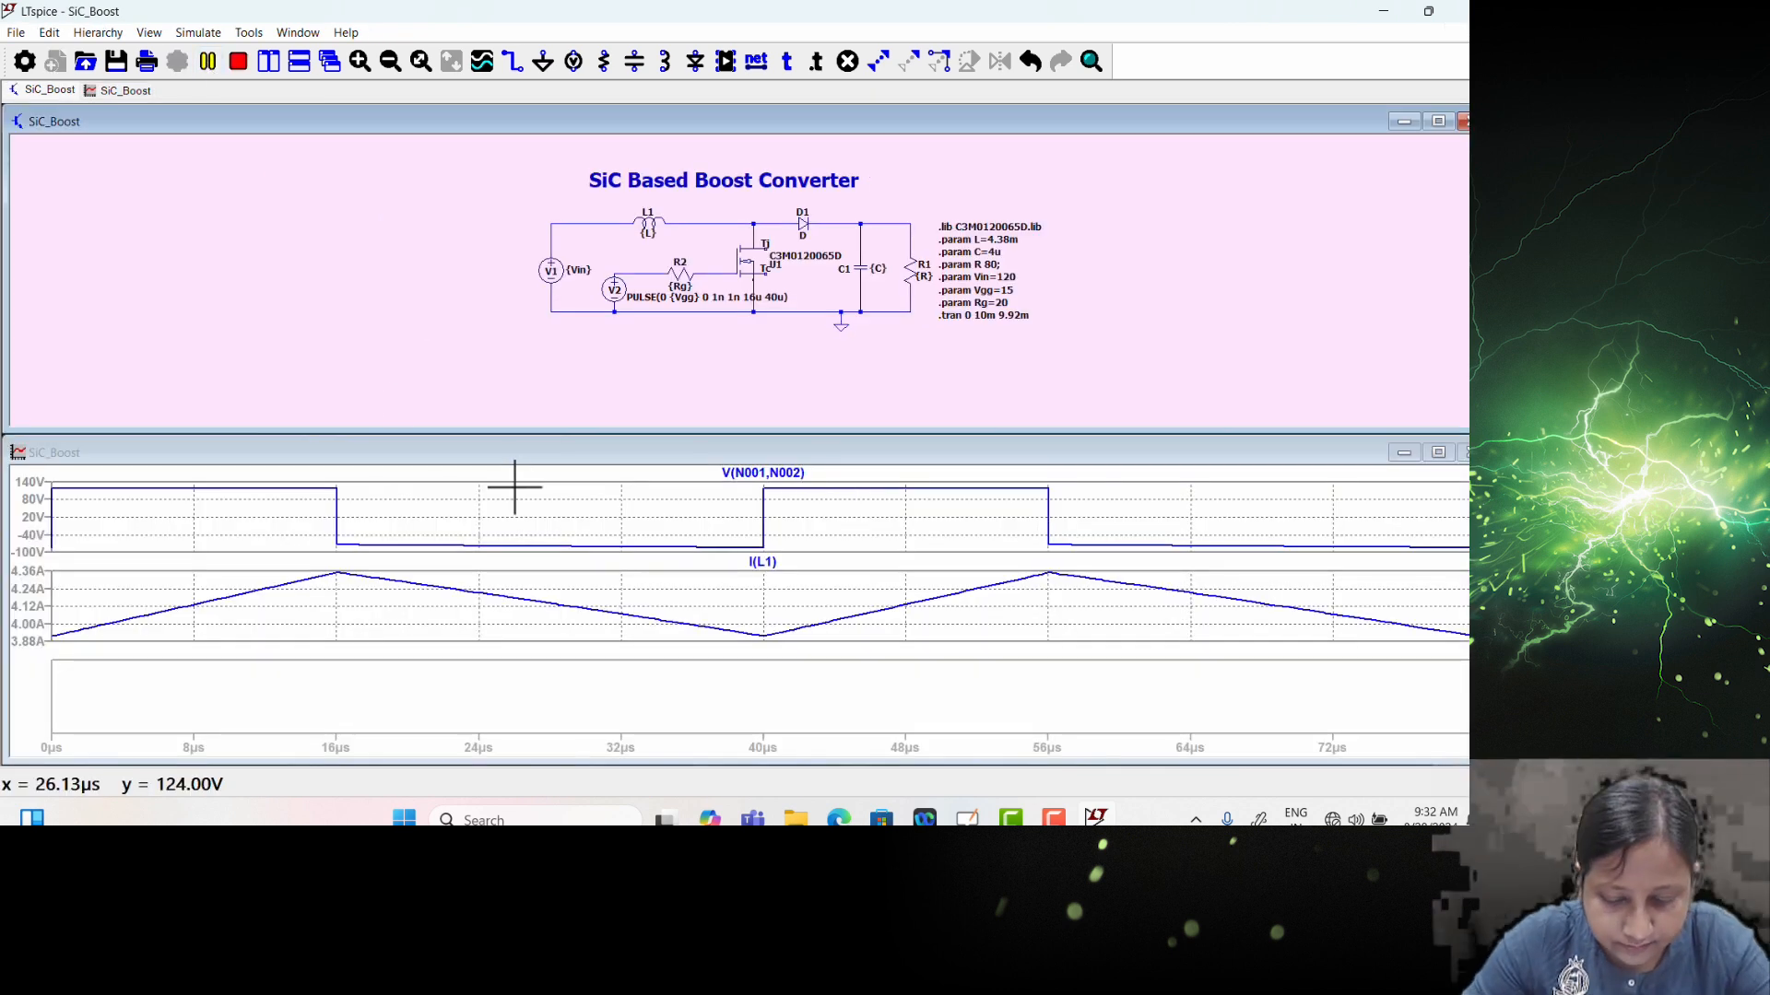
left_click(1466, 453)
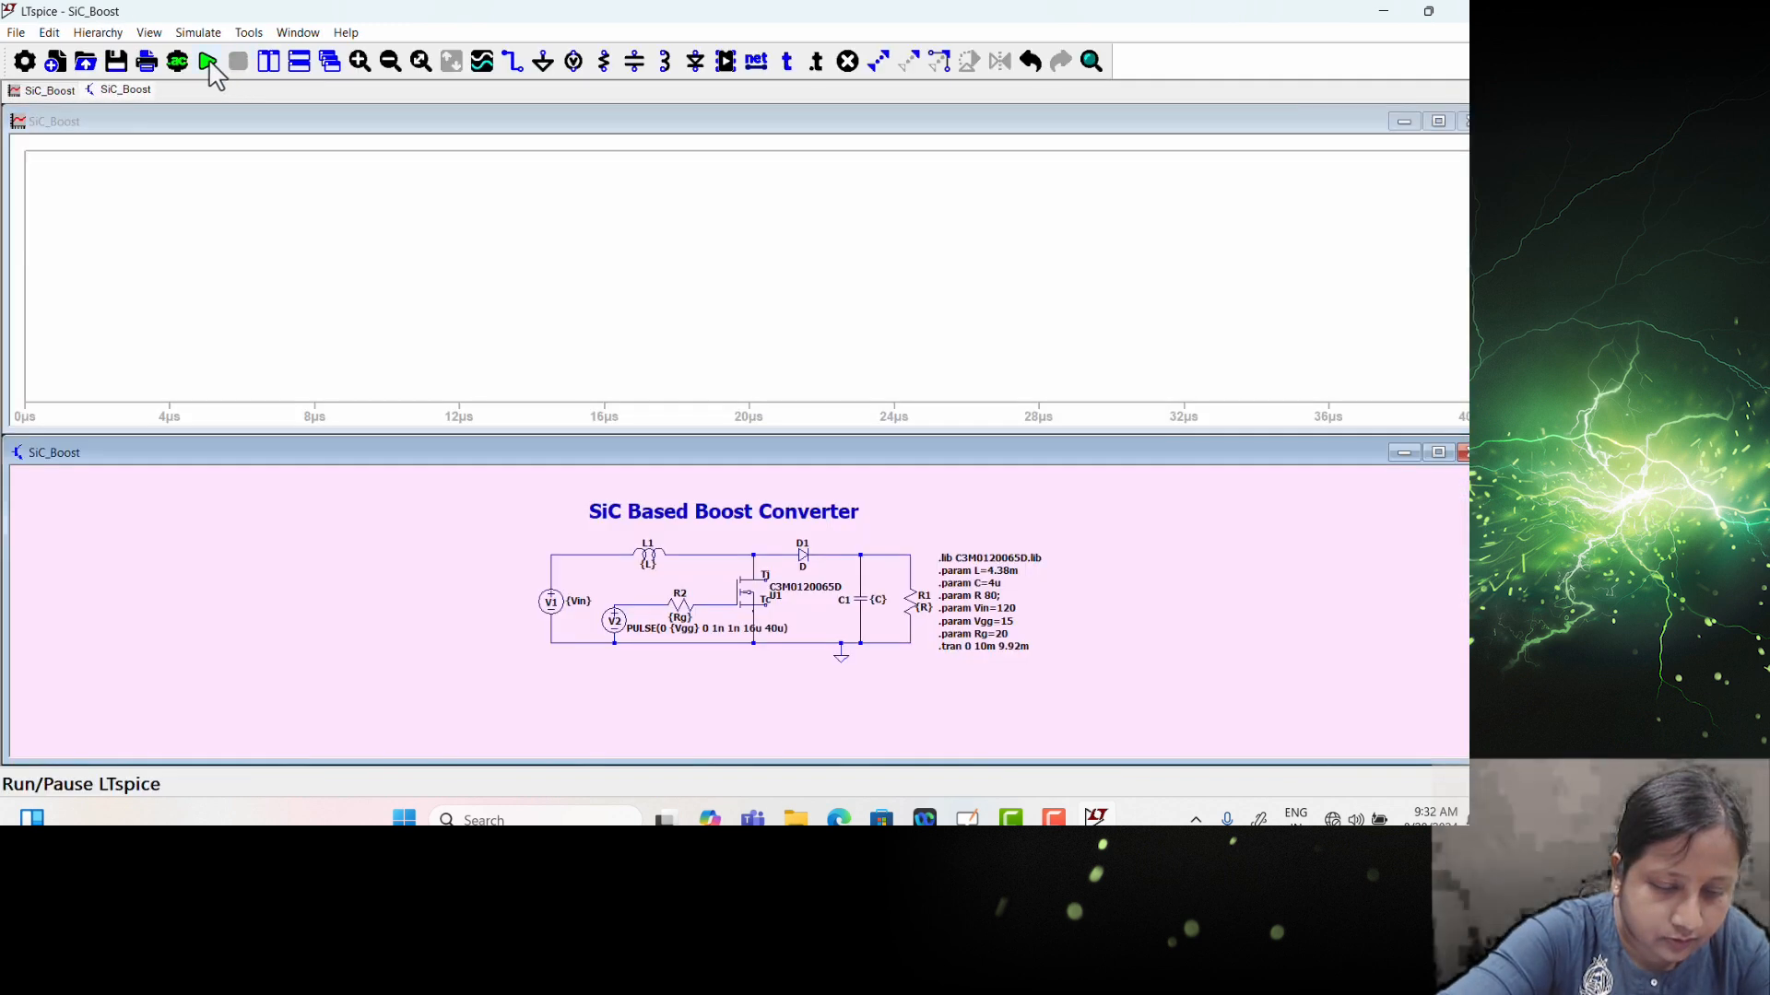
left_click(209, 65)
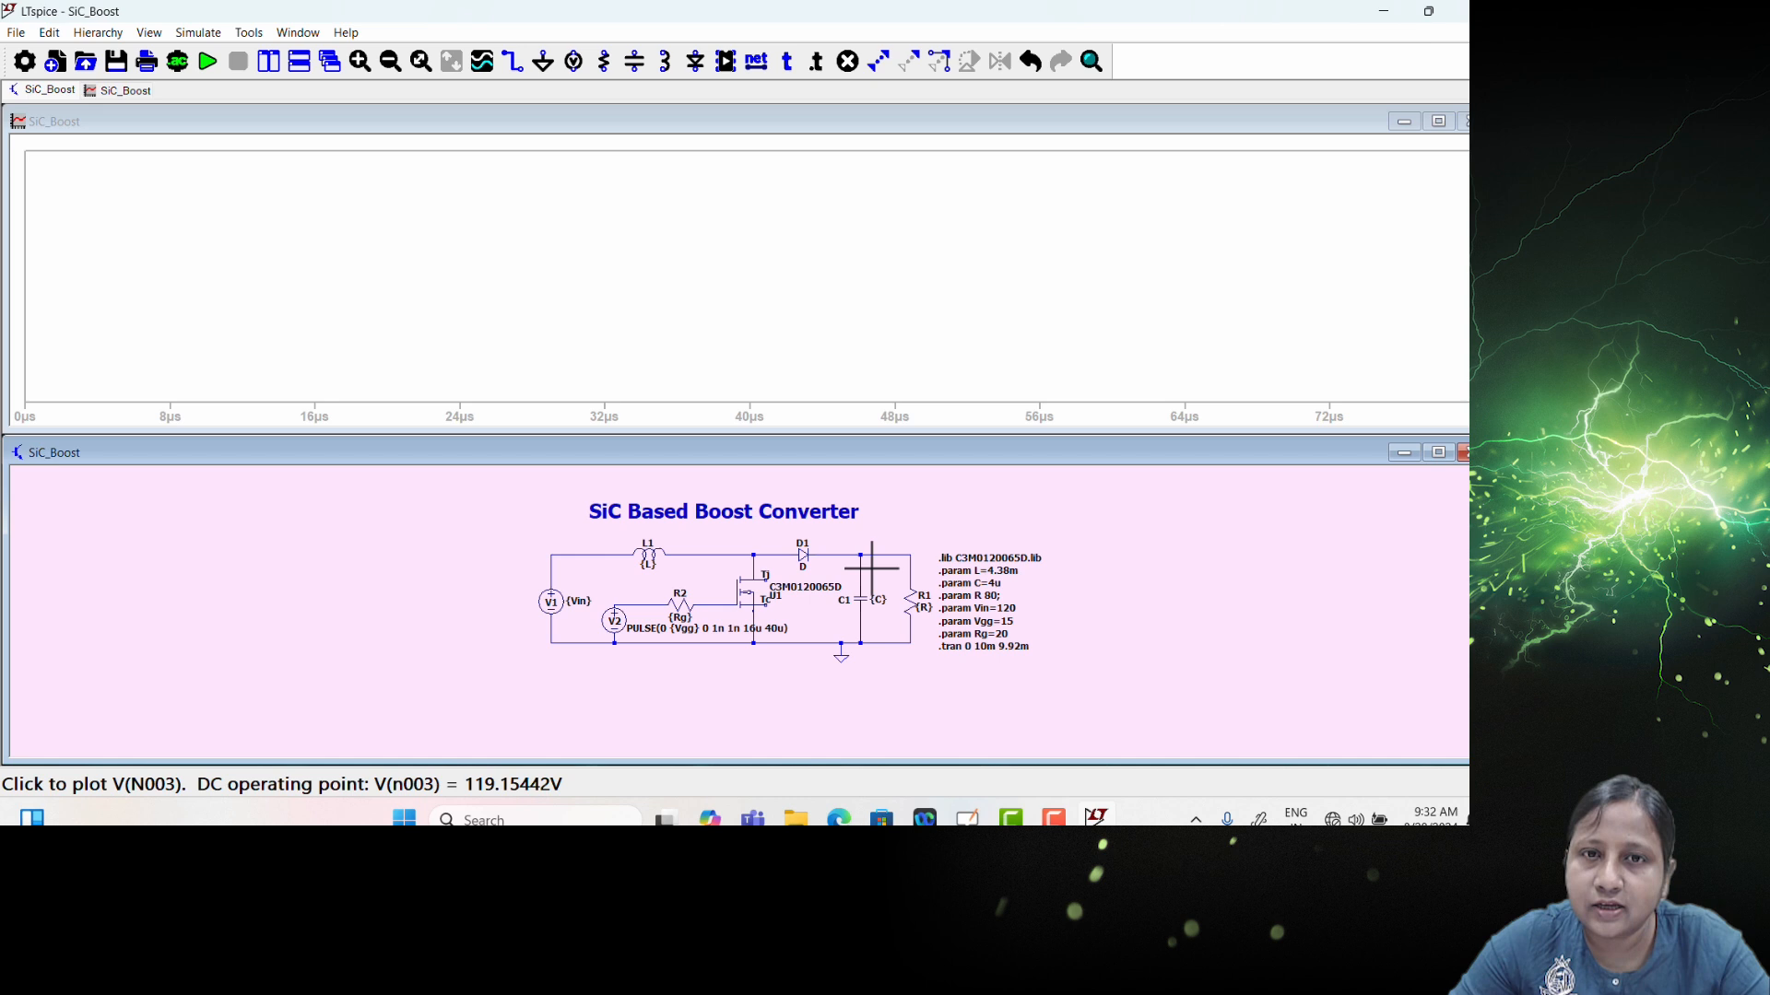
Step: Plot the output voltage V(n003) at load resistor R1, leaving its trace expression as it is
left_click_drag(914, 558, 922, 636)
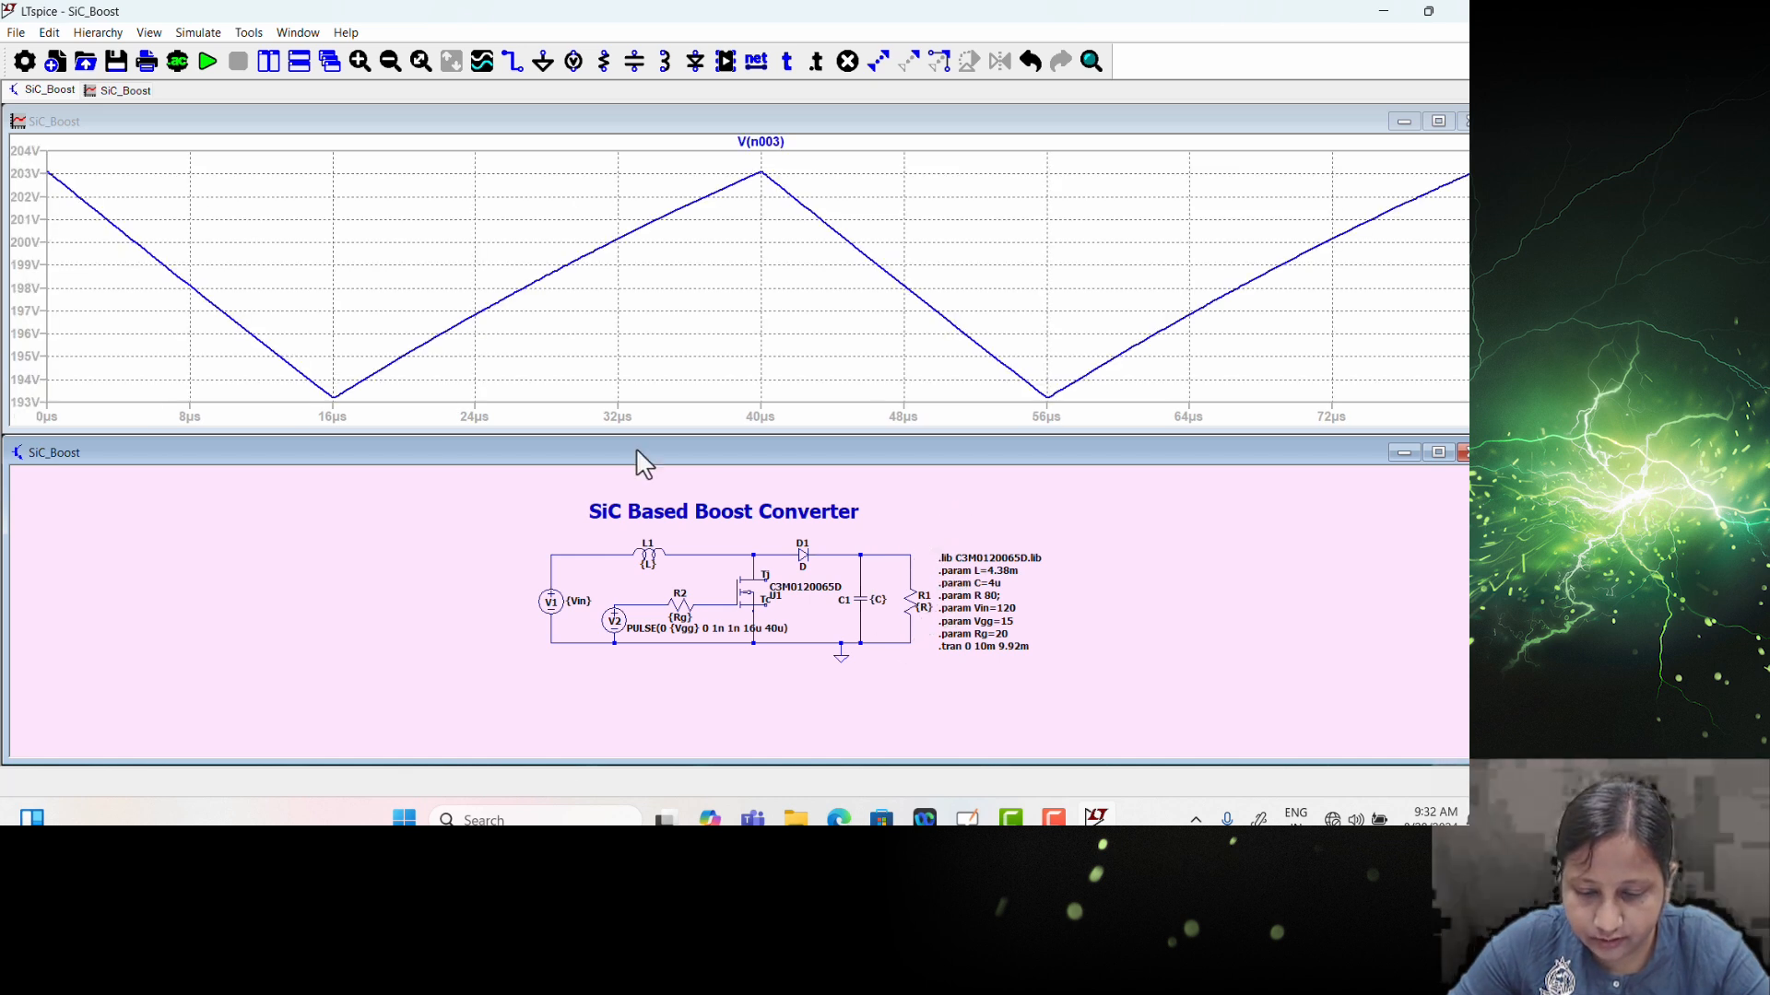
right_click(762, 144)
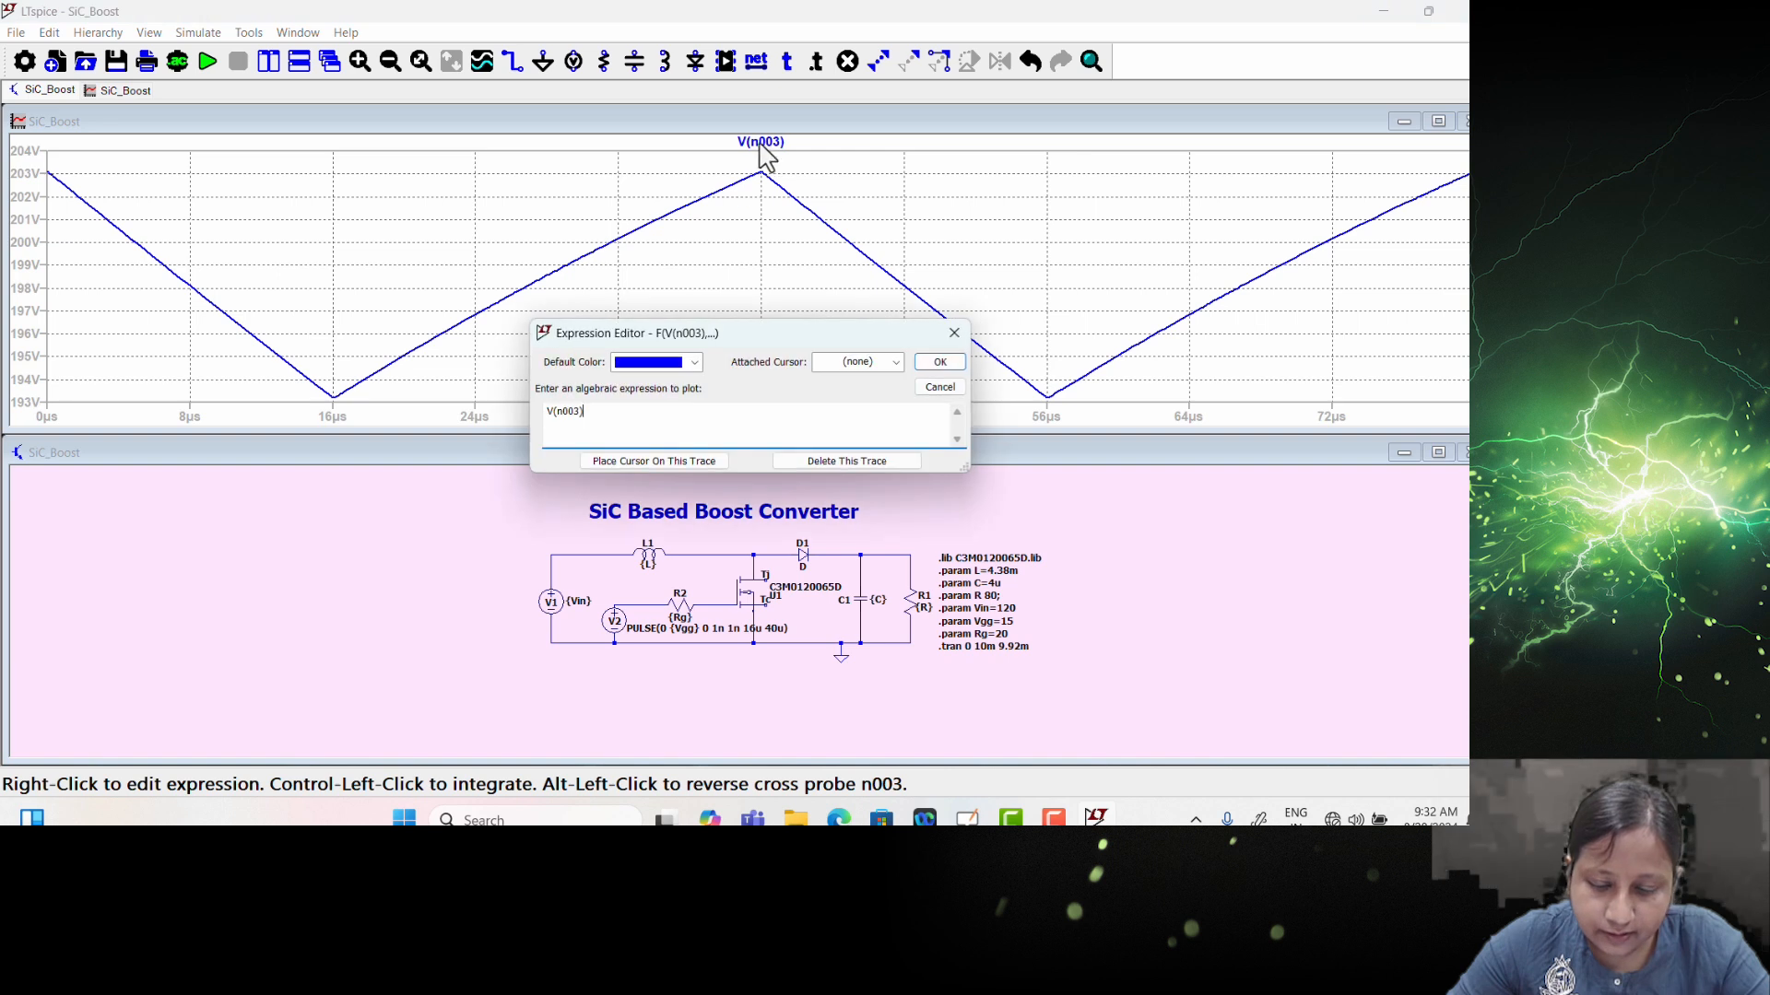
left_click(954, 333)
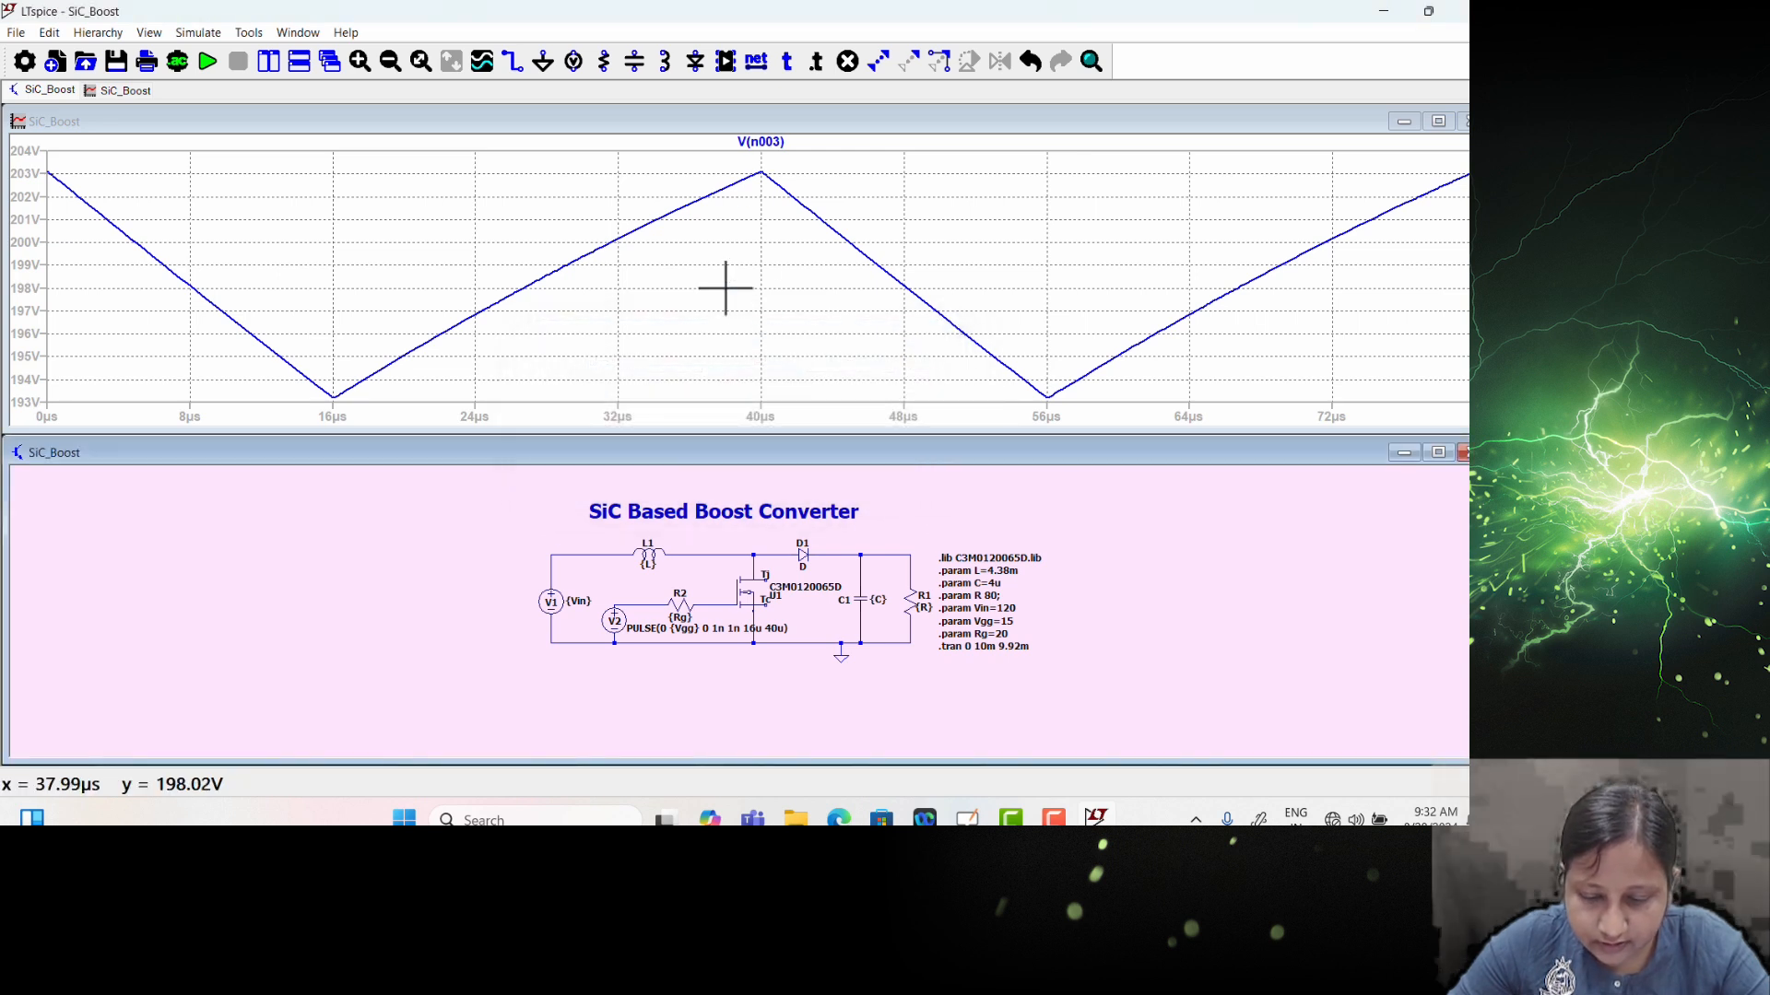
Step: Add a plot pane above the output voltage and plot the drain-to-source voltage of MOSFET U1, V(n002), in it
right_click(725, 288)
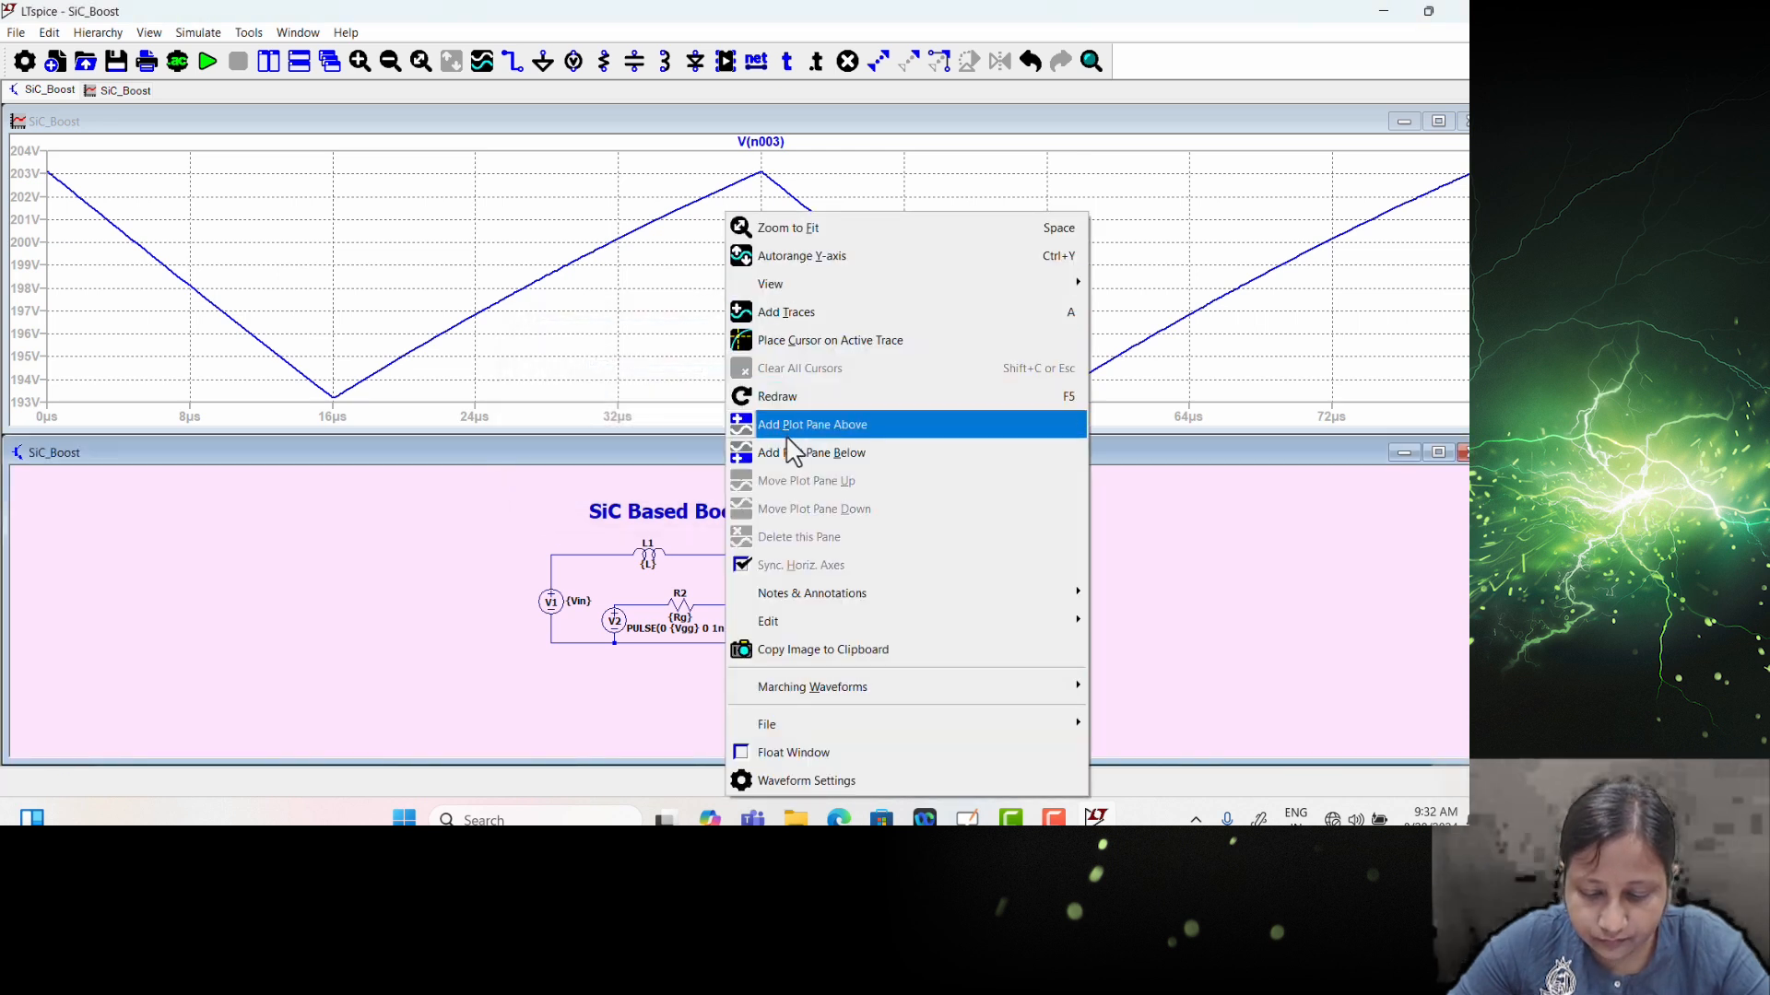
left_click(785, 426)
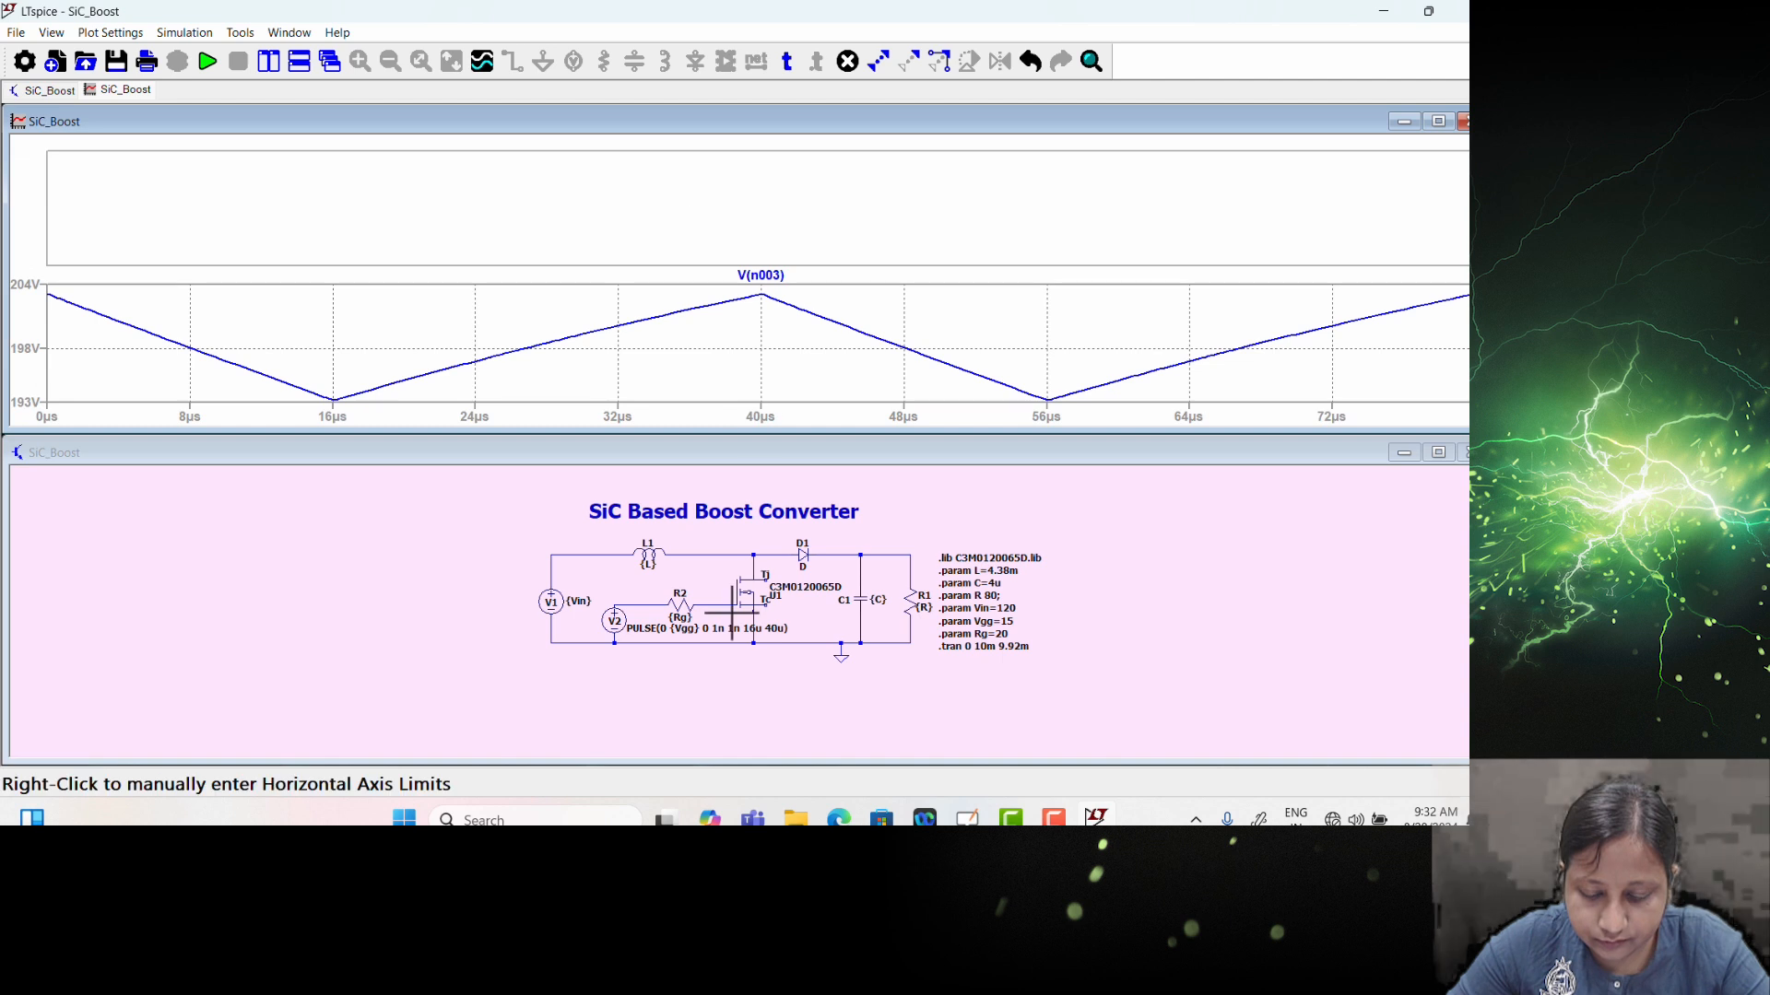
left_click(753, 556)
left_click_drag(754, 556, 754, 642)
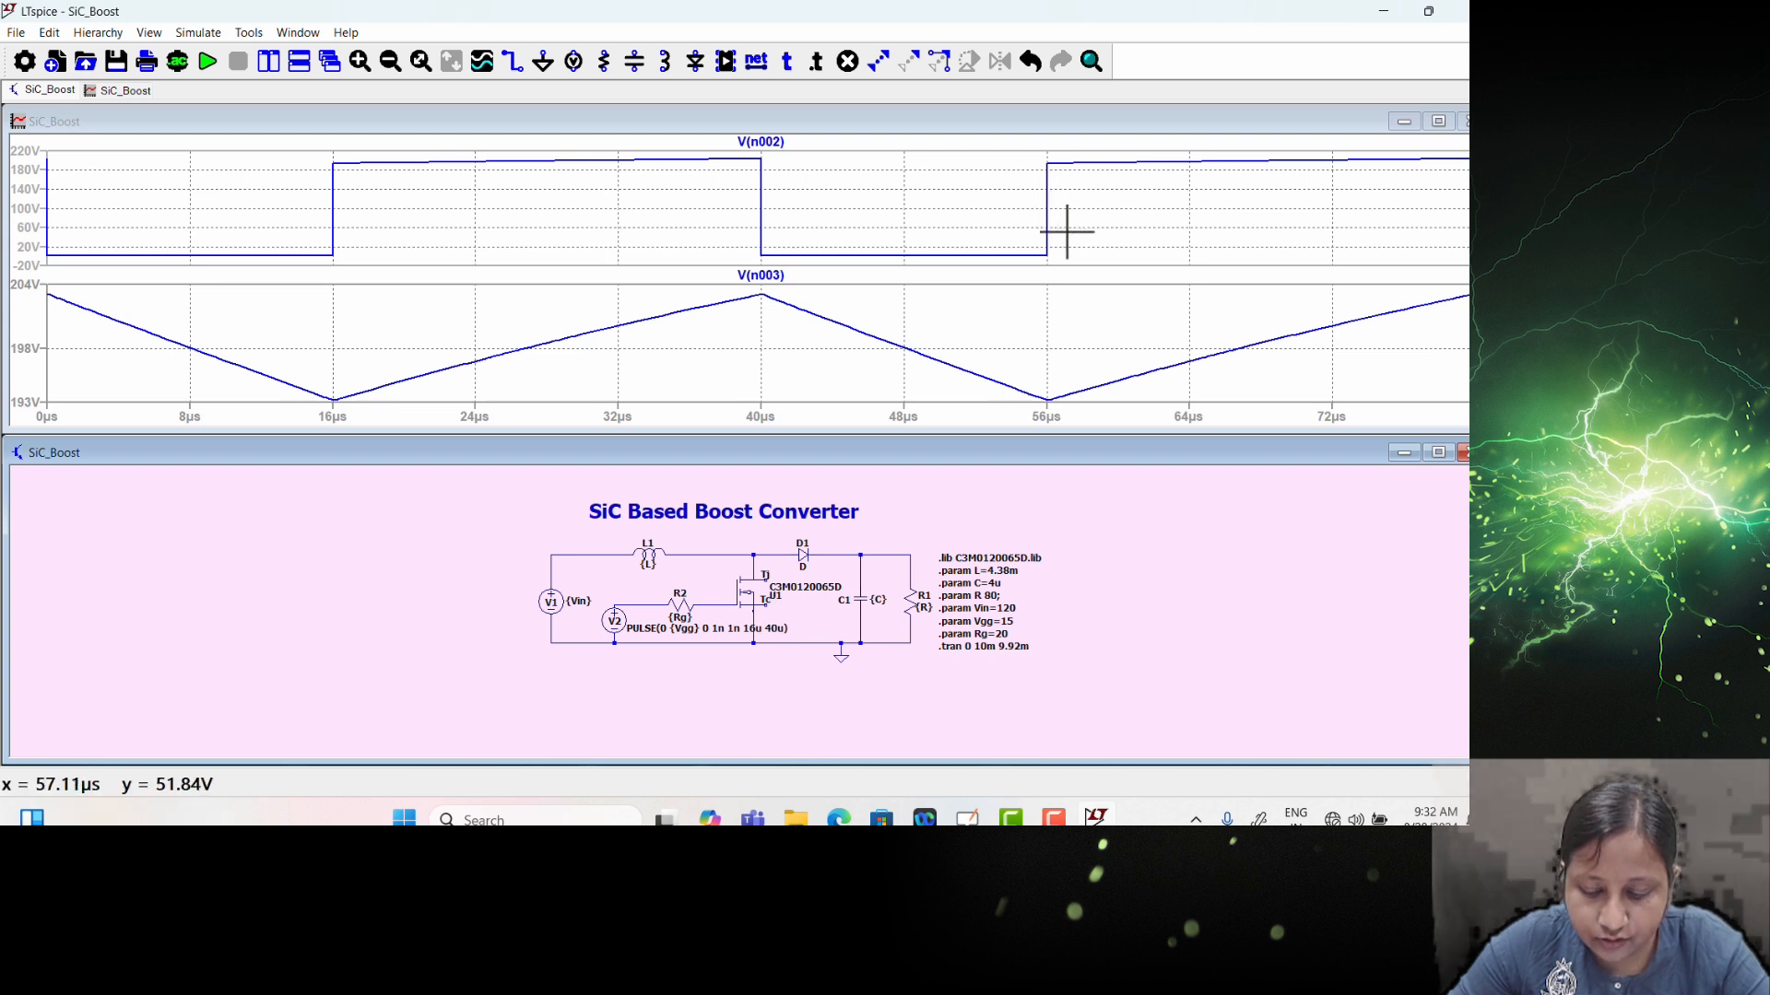
Step: Enlarge the waveform window and display the average and RMS values of the output voltage V(n003)
left_click(857, 107)
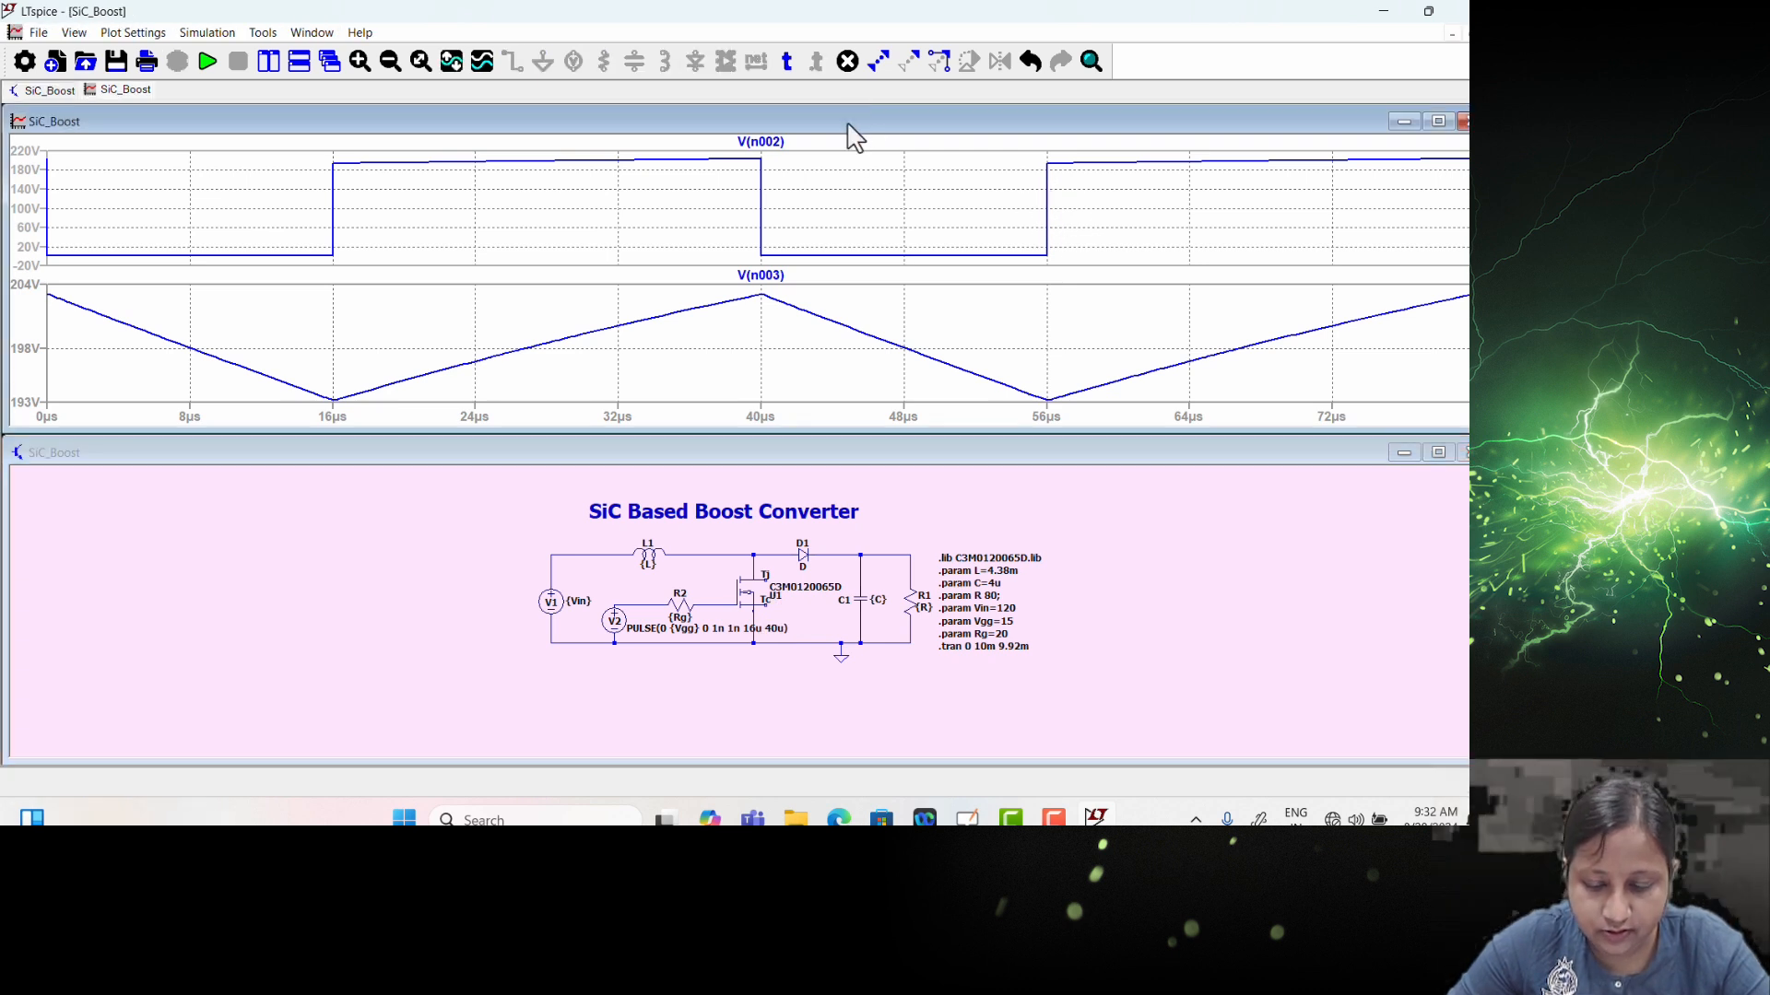
double_click(847, 123)
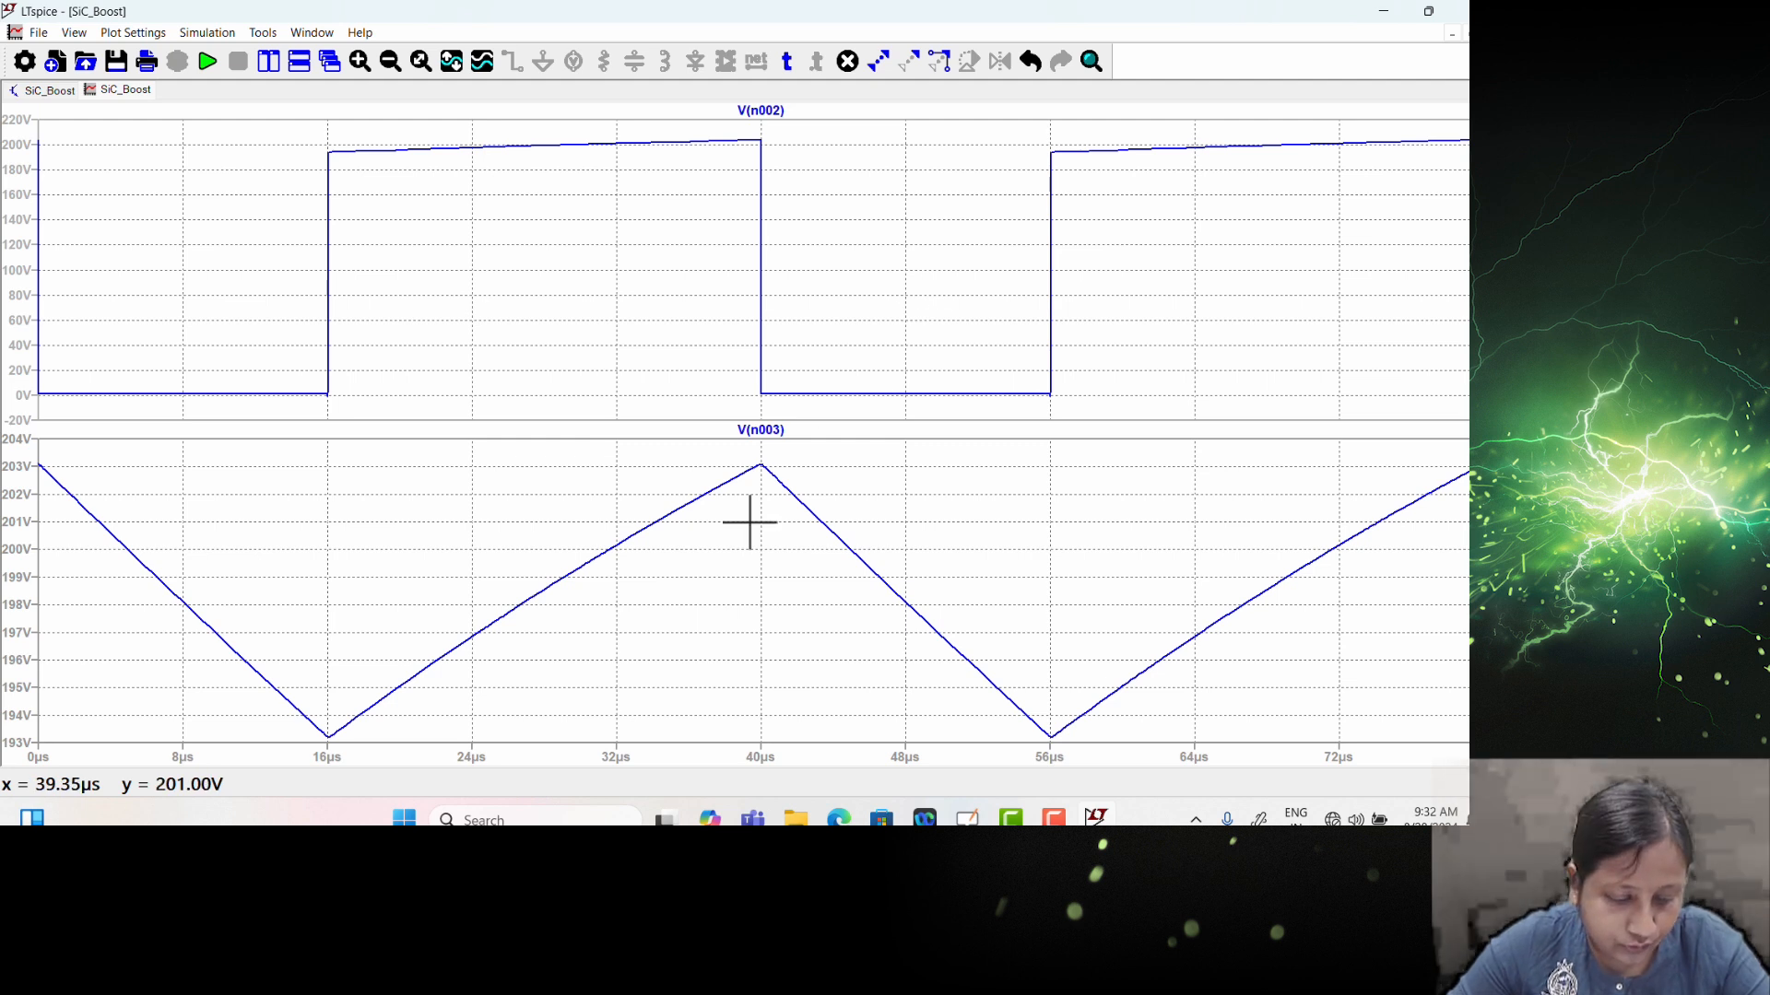
left_click(761, 431, "ctrl")
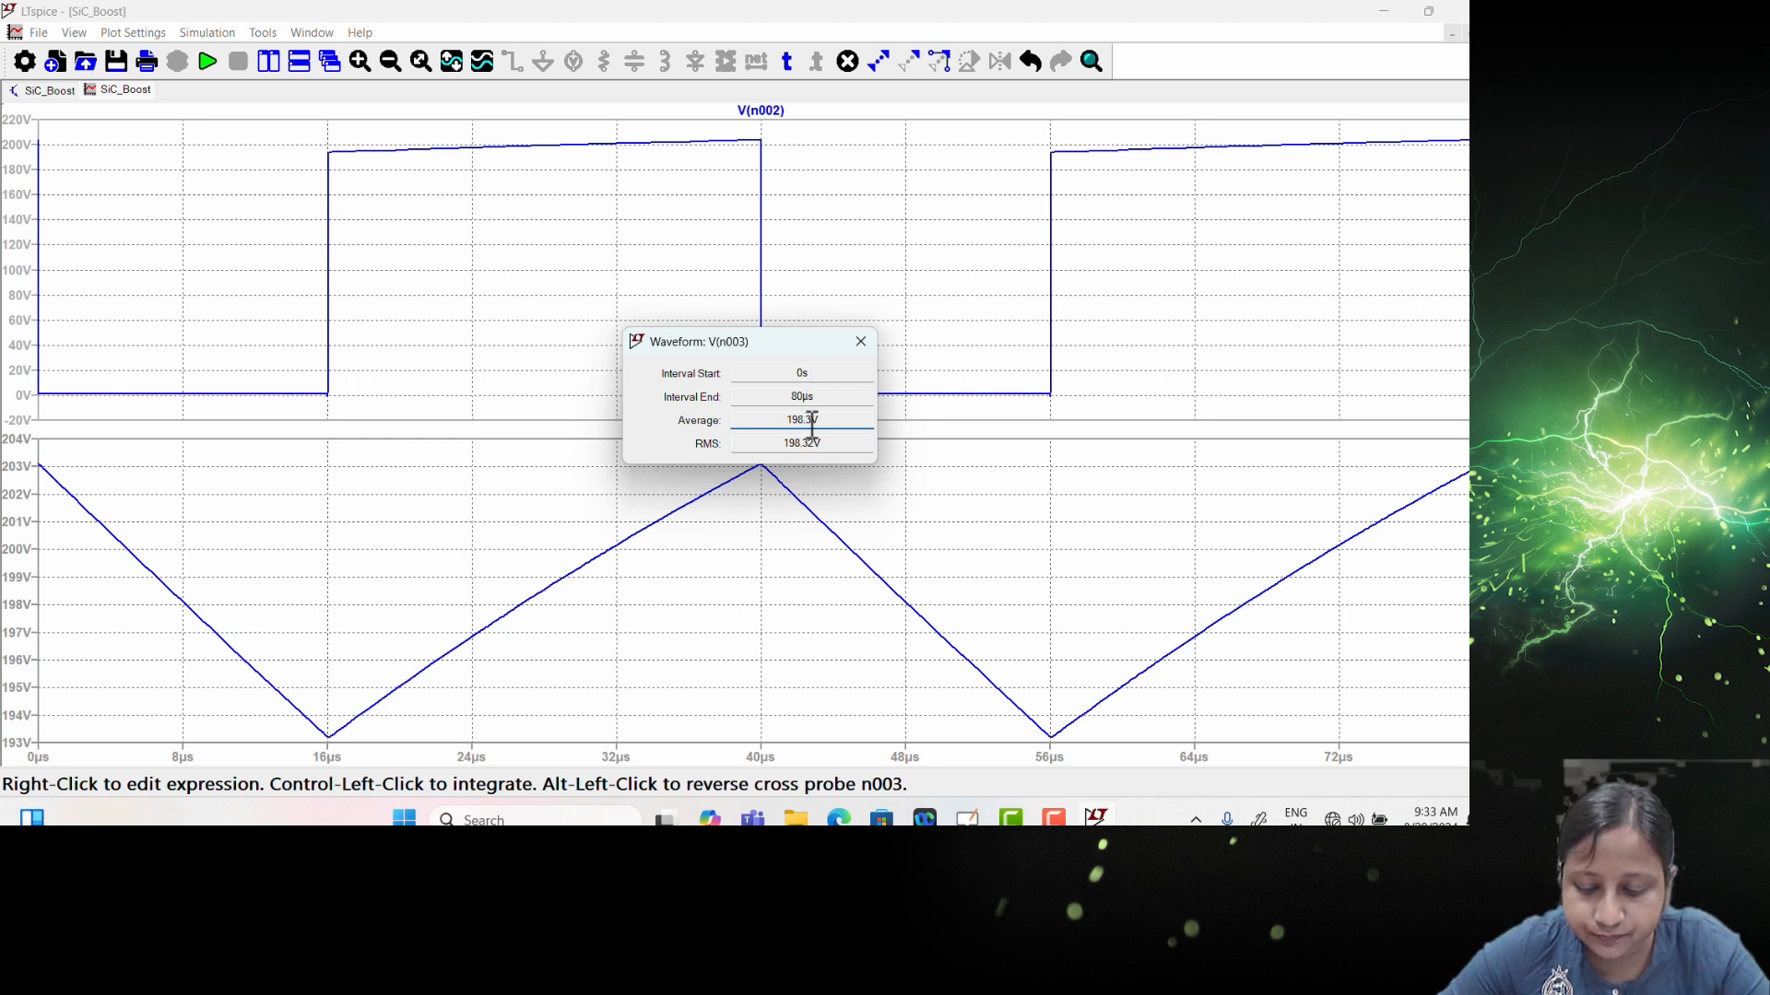
left_click(860, 343)
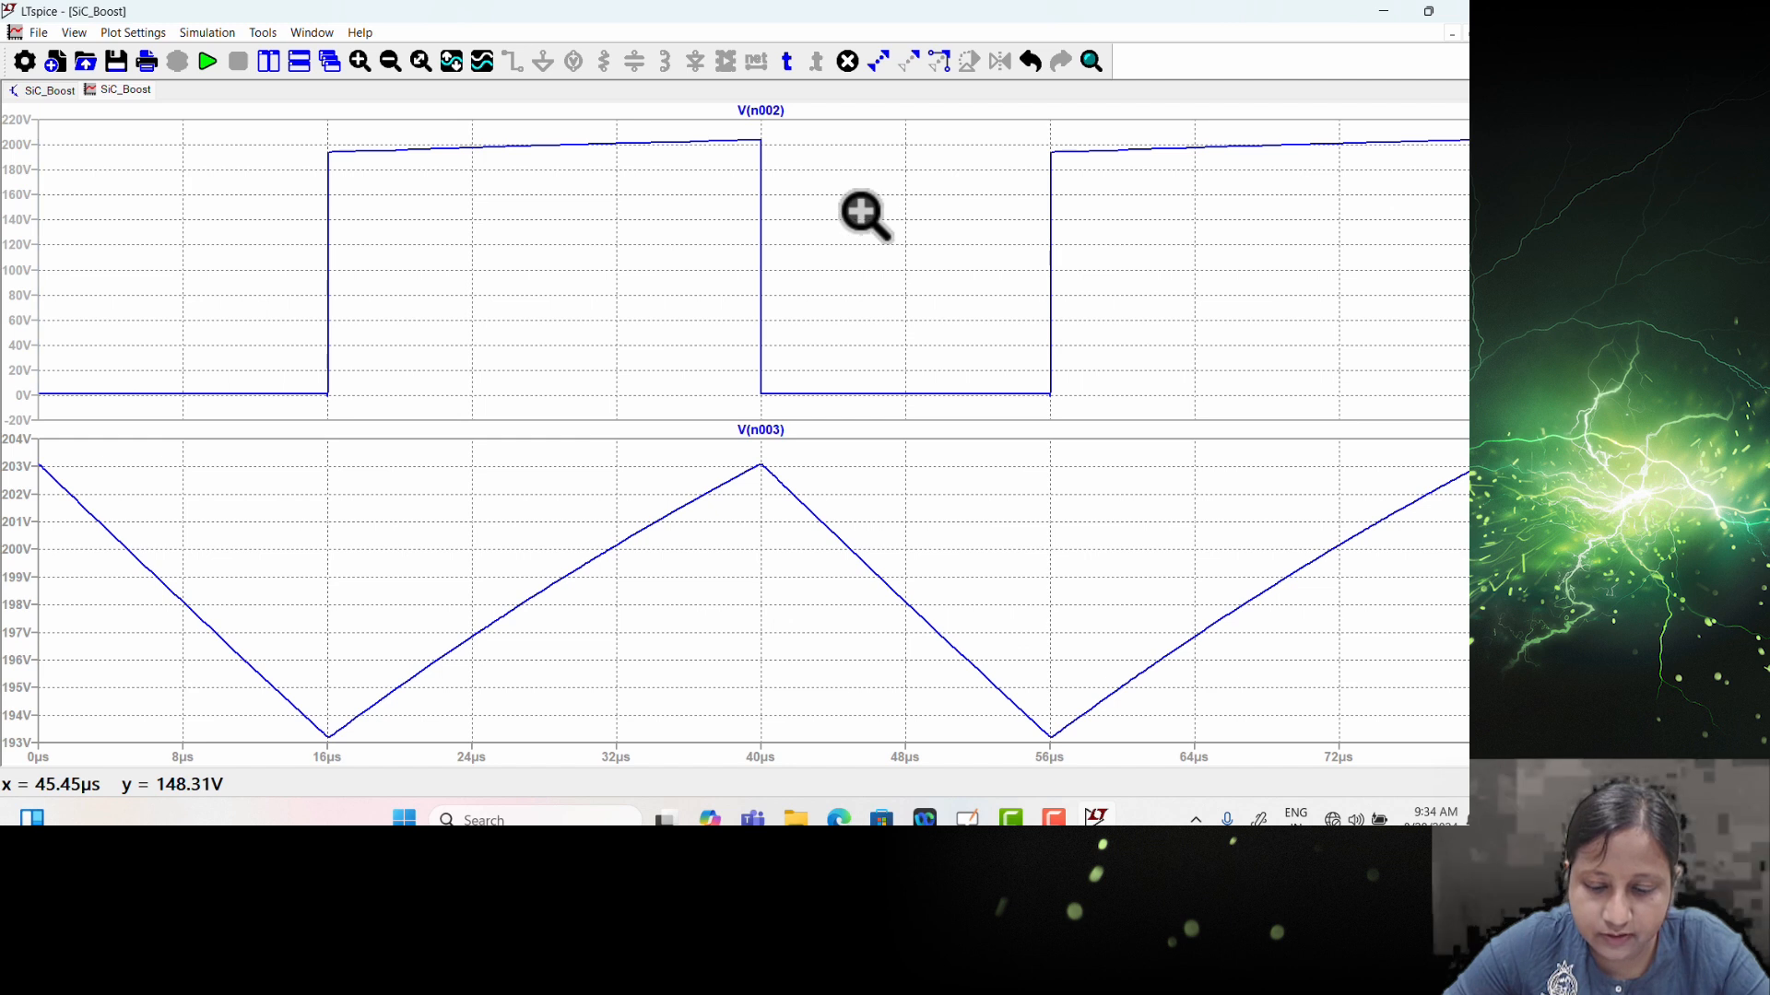
Step: Plot the source current of MOSFET U1 with the drain voltage and invert its trace expression to -Ix(U1:S)
left_click(46, 92)
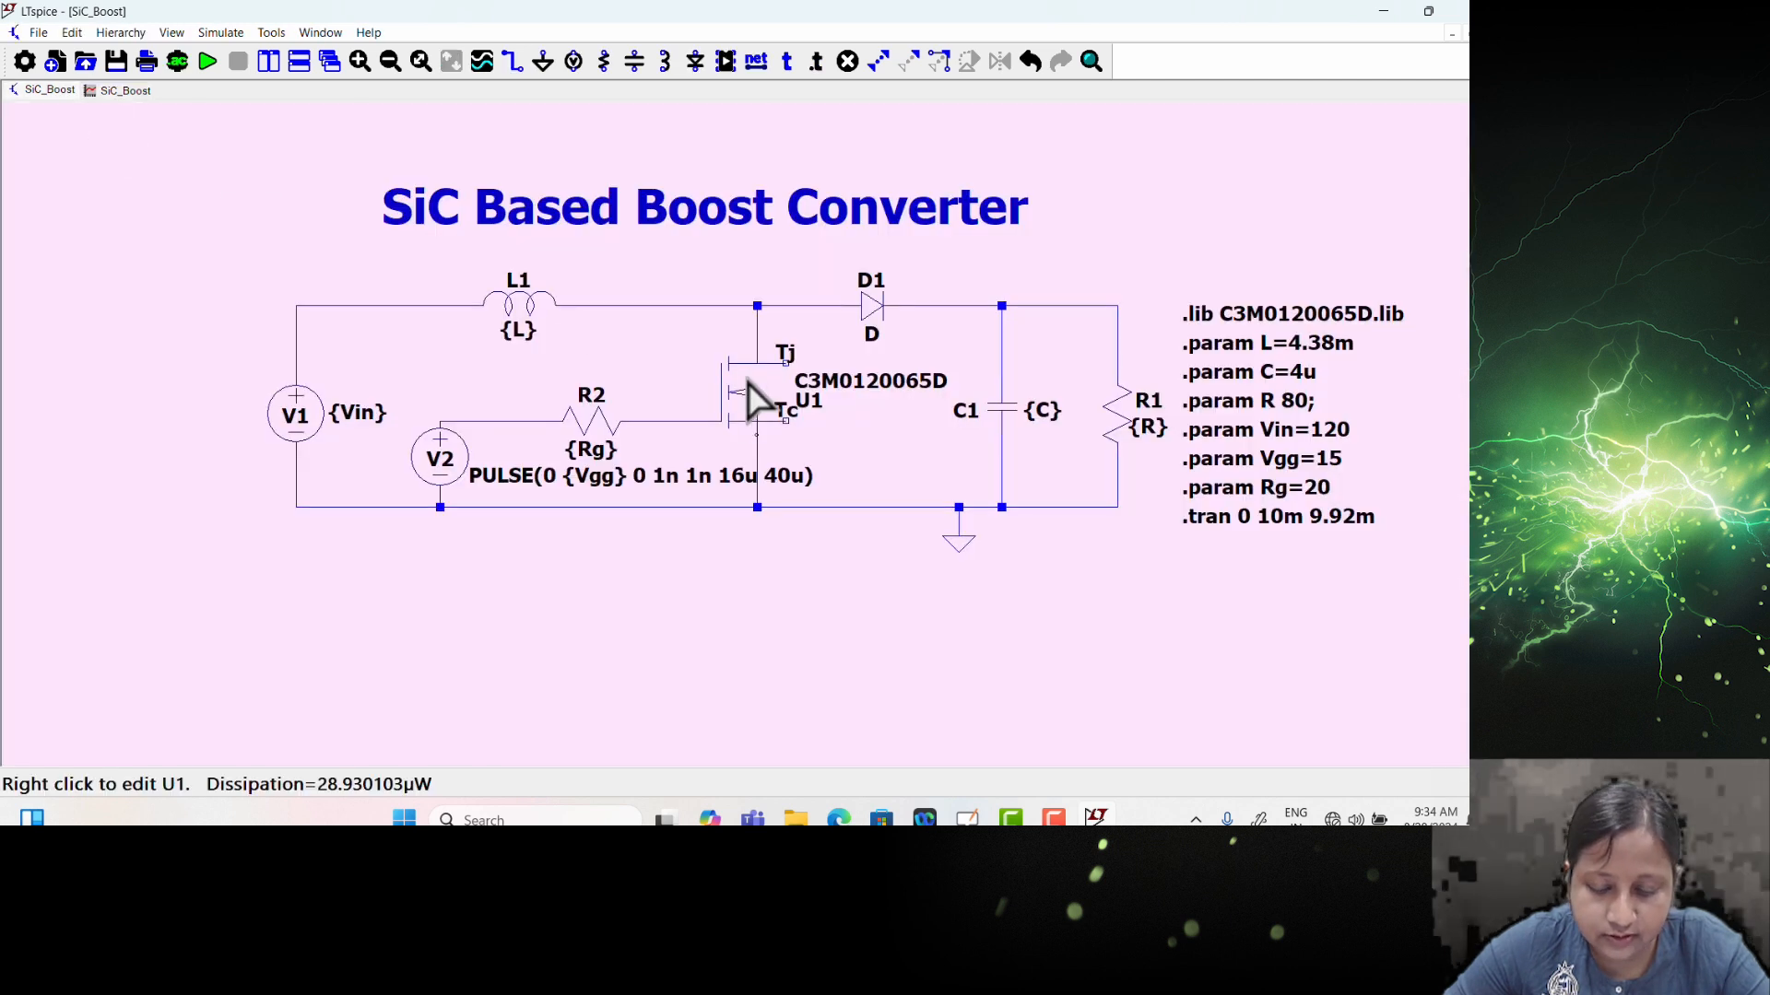
left_click(758, 444)
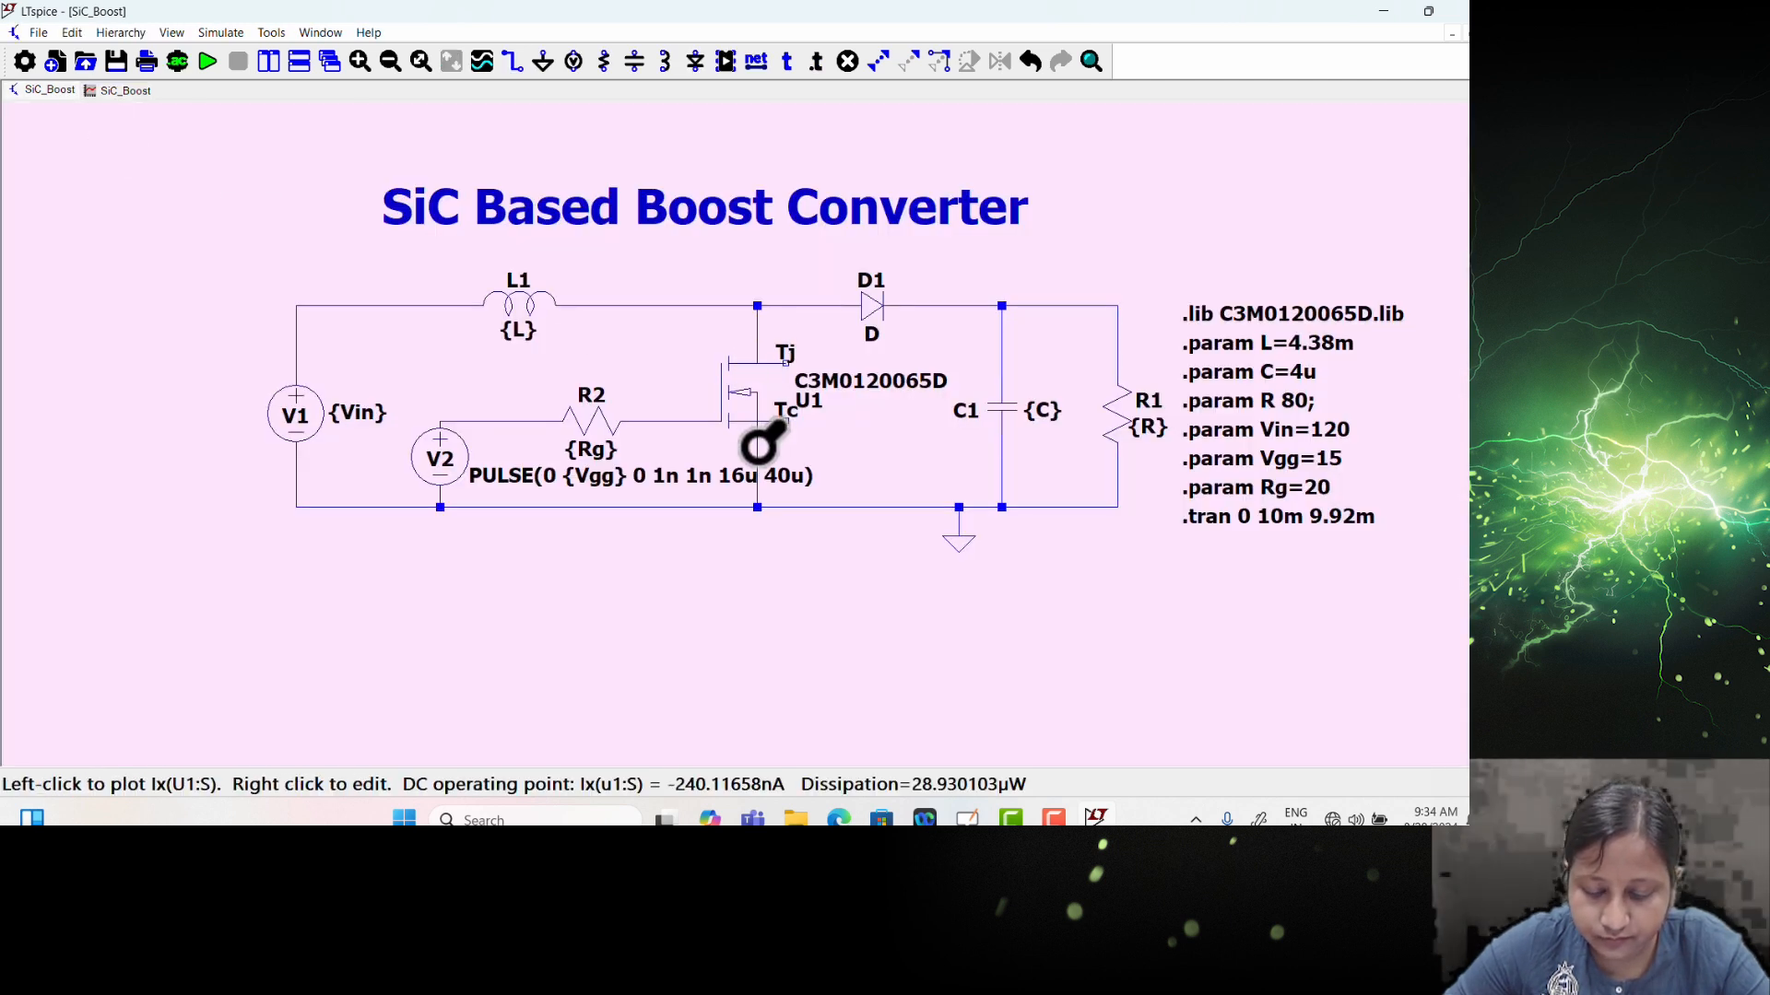
left_click(116, 92)
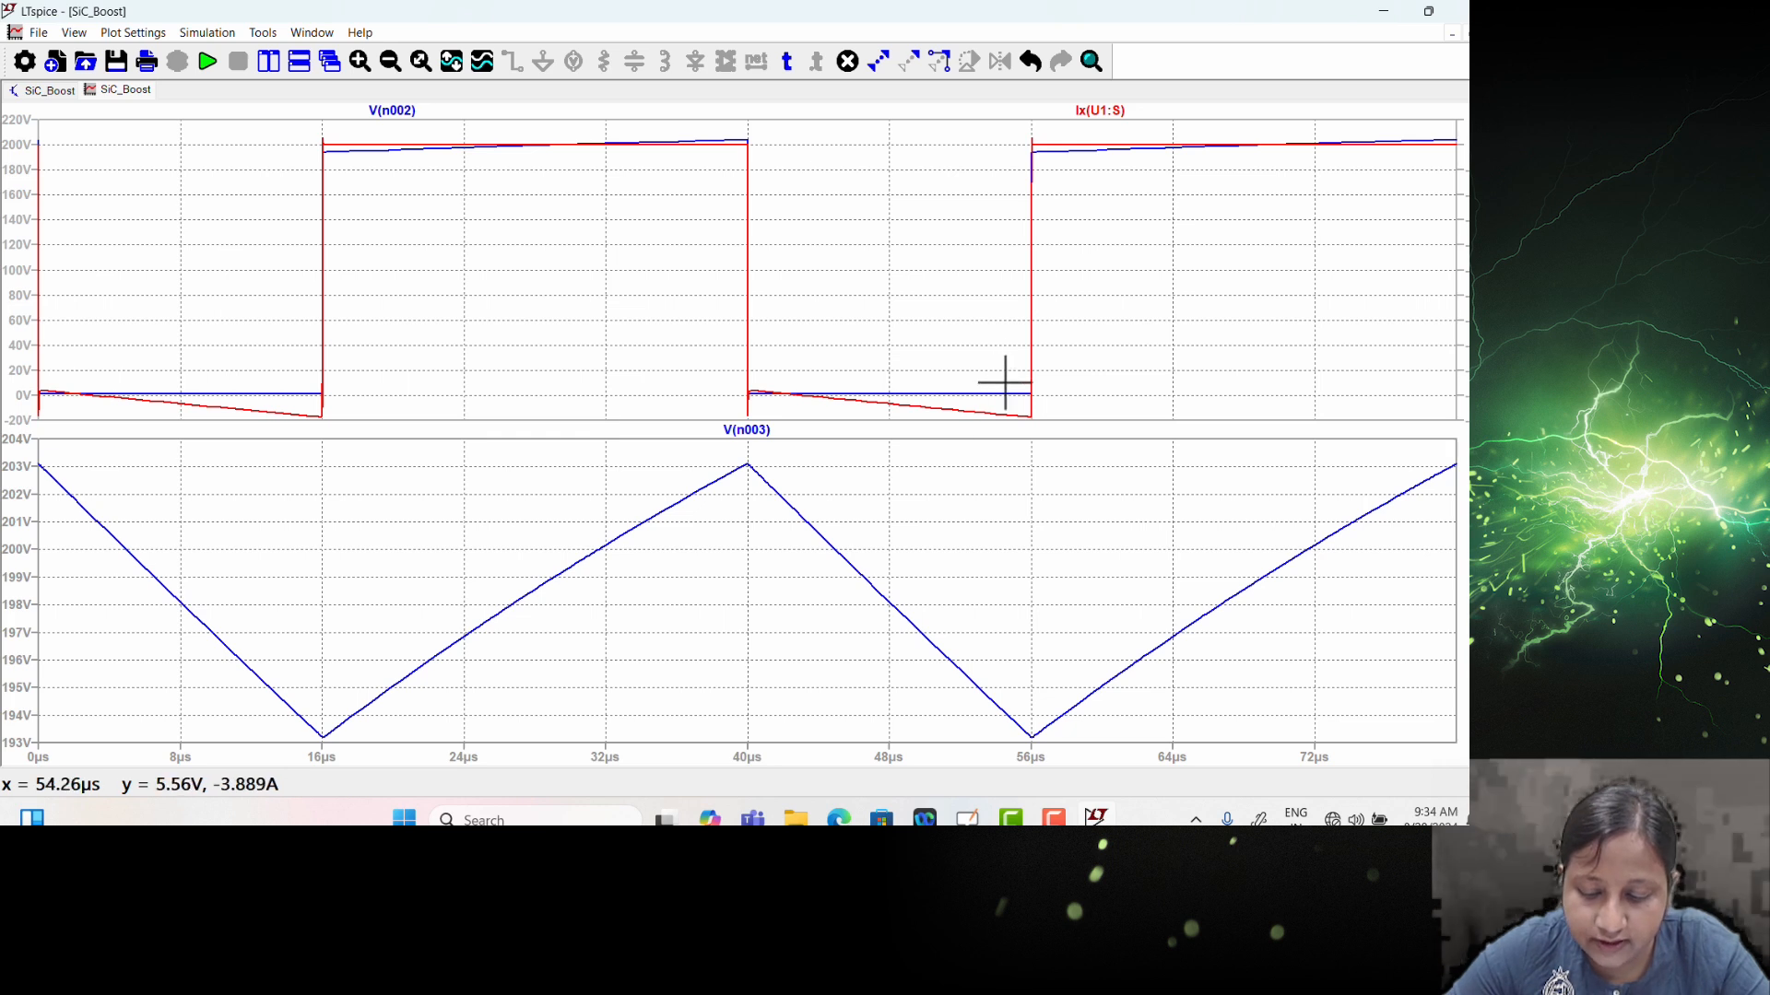
right_click(1110, 118)
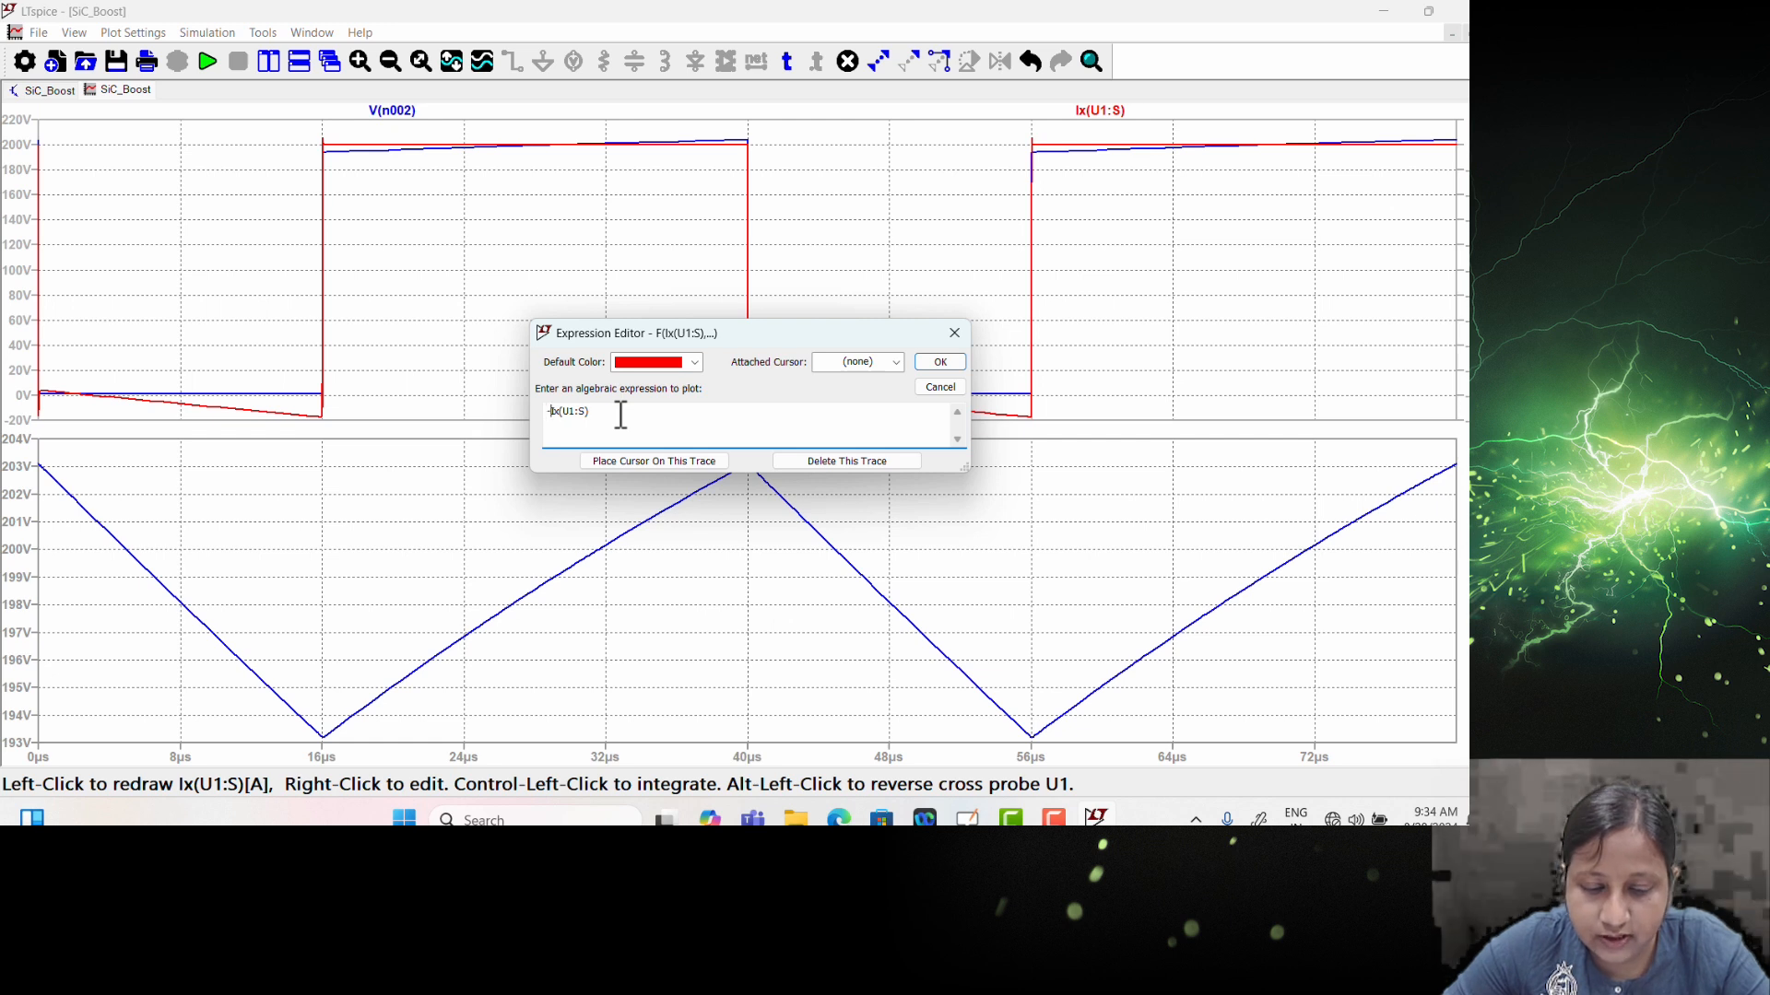
type("-")
left_click(941, 362)
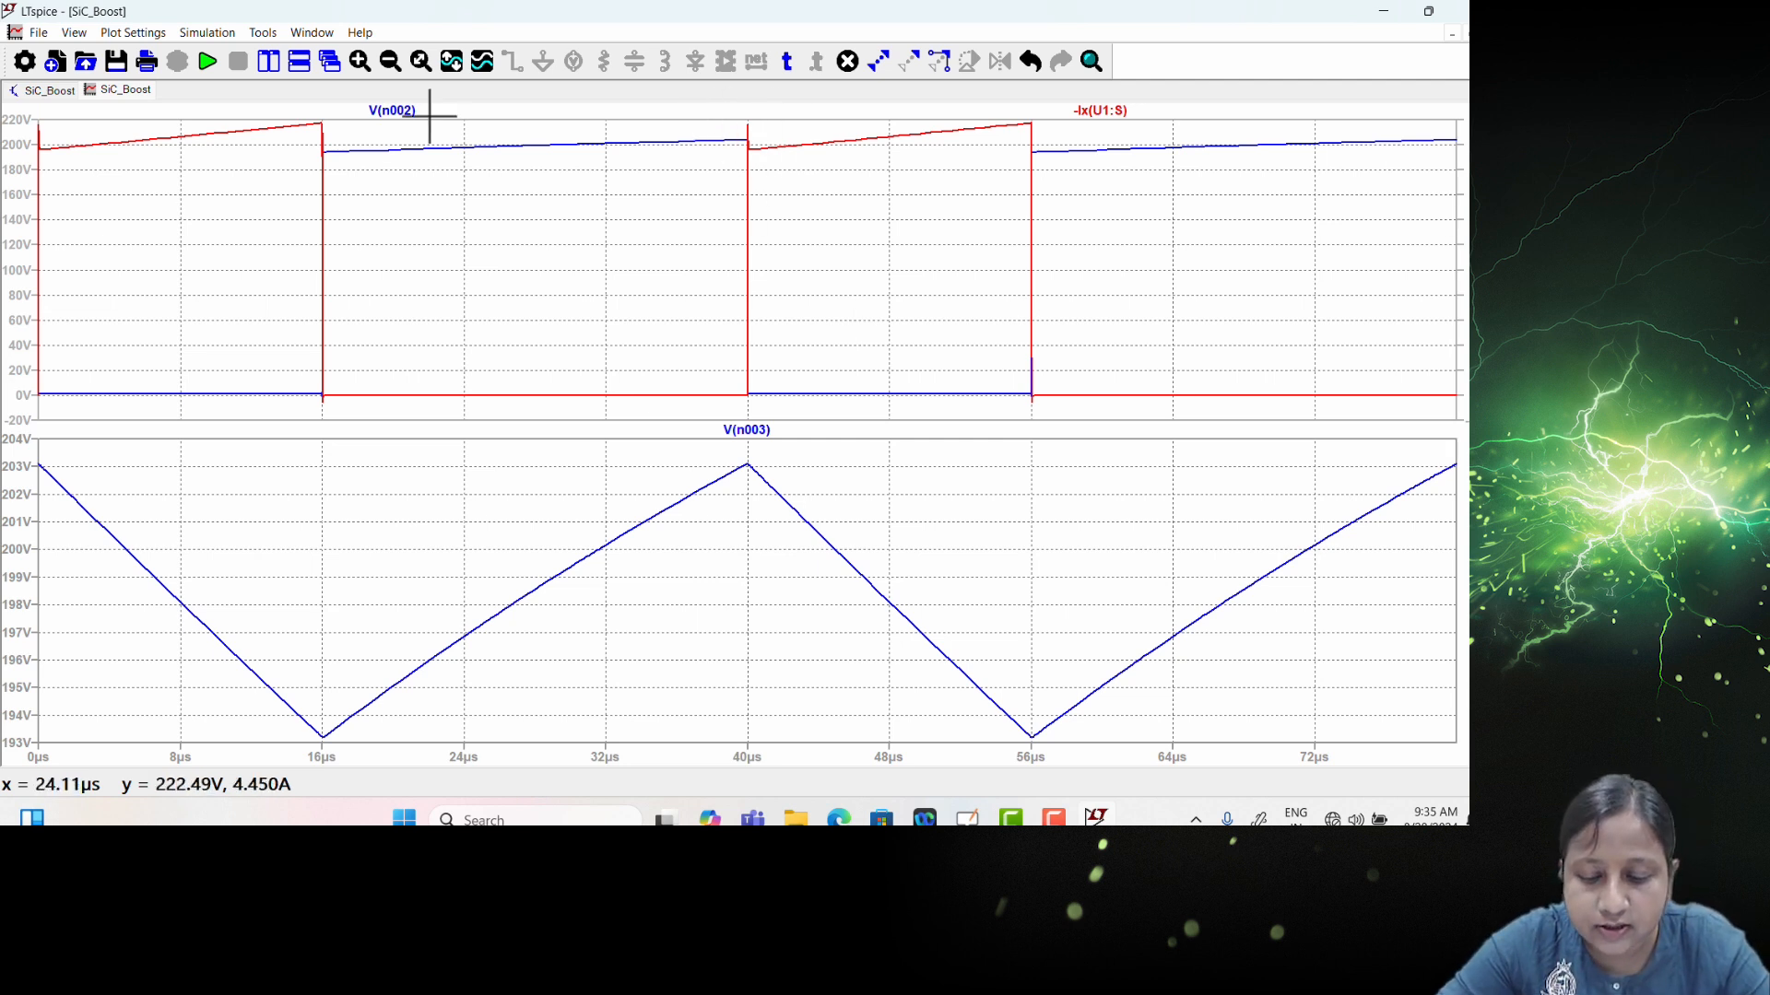
Step: Add another plot pane above the switch waveforms and plot the gate voltage V(n005) of MOSFET U1 in it
right_click(454, 218)
left_click(535, 424)
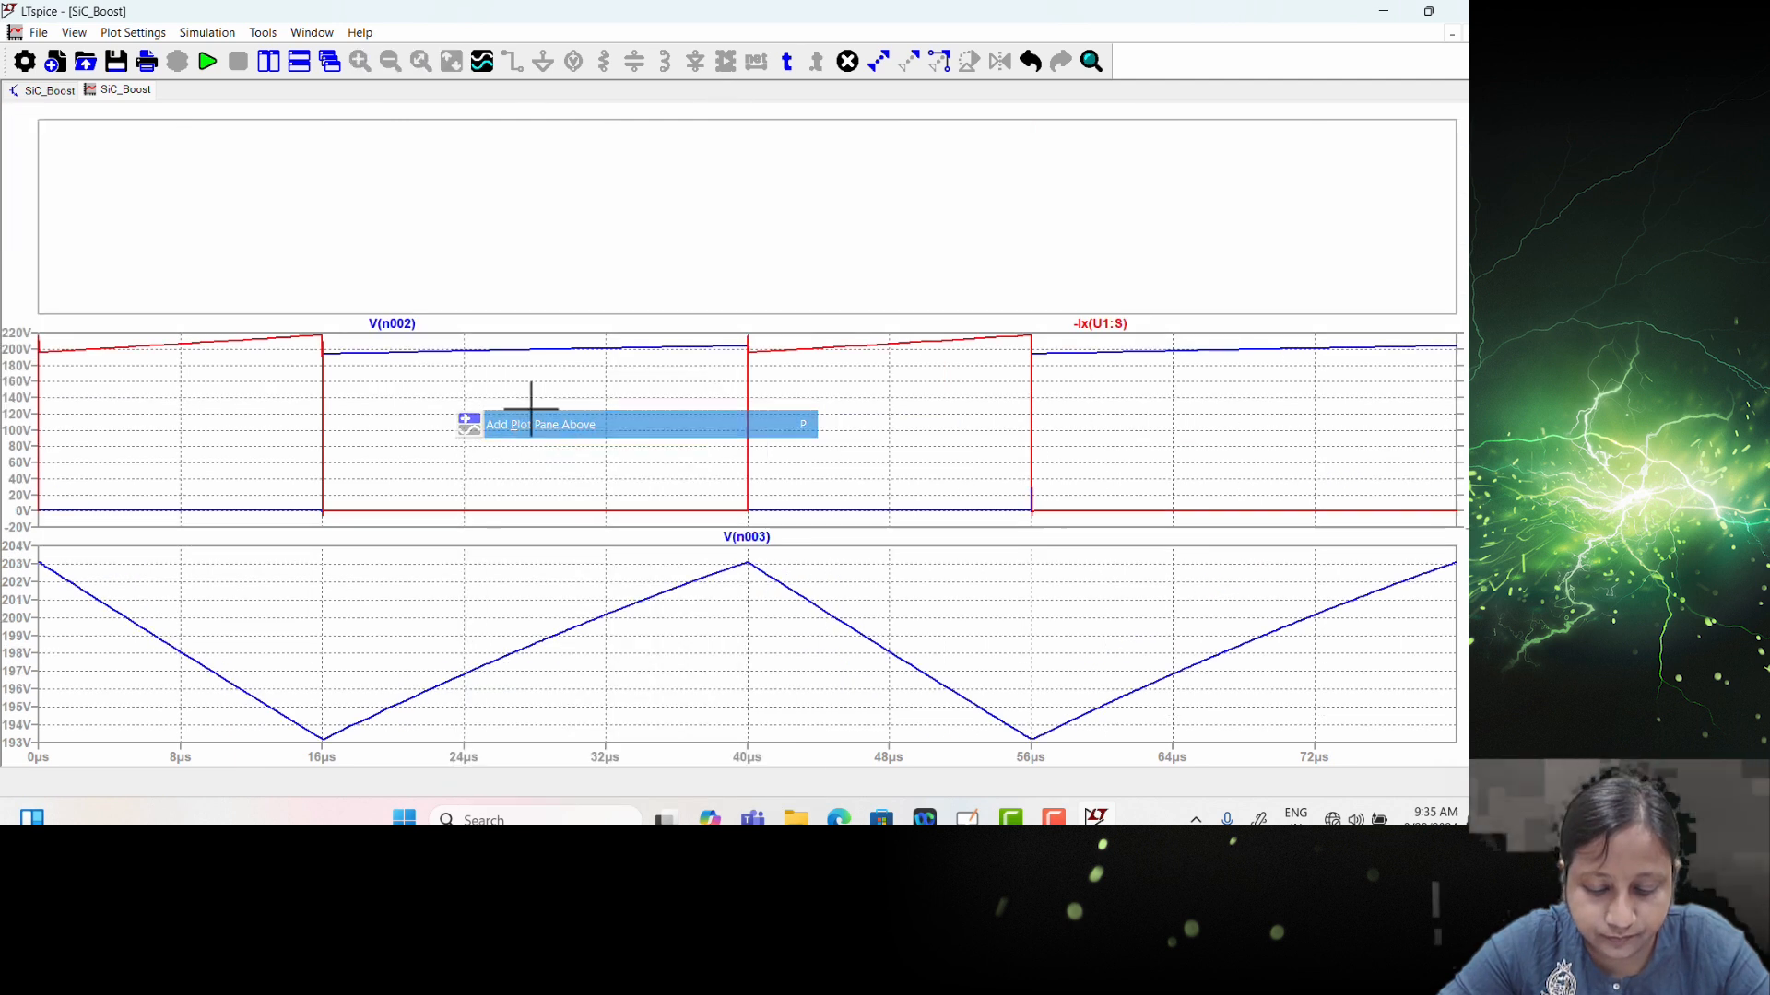
left_click(54, 97)
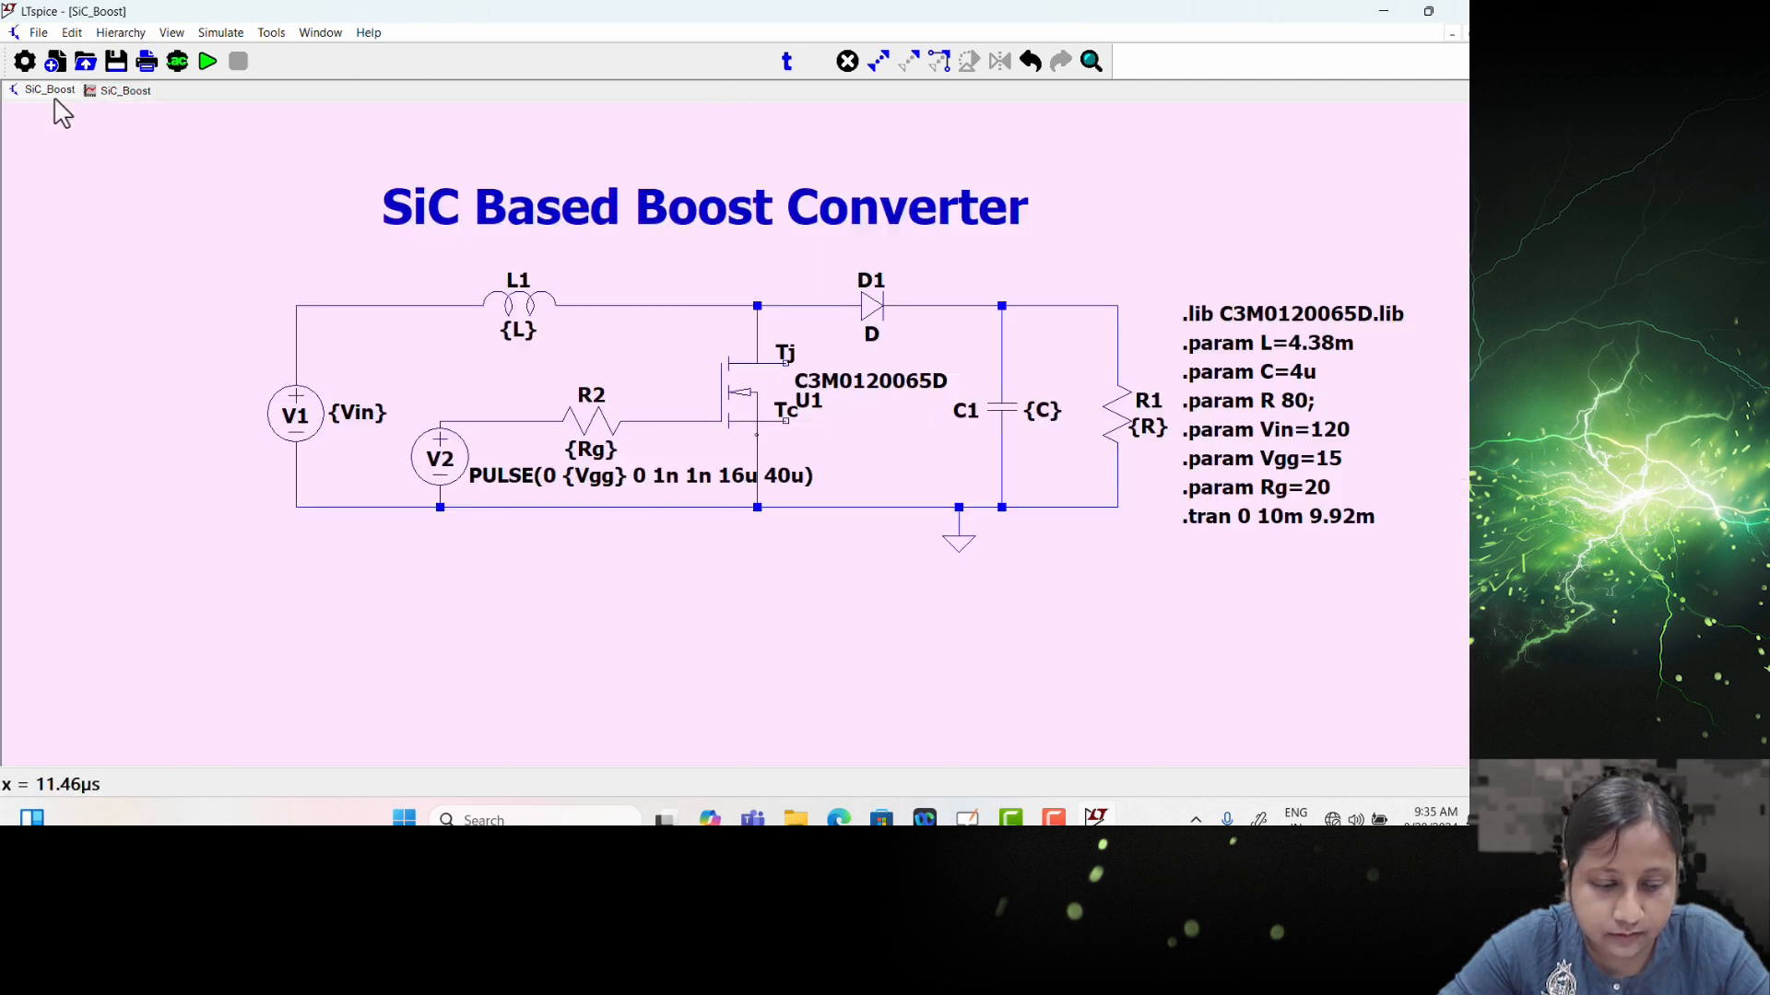
left_click(700, 419)
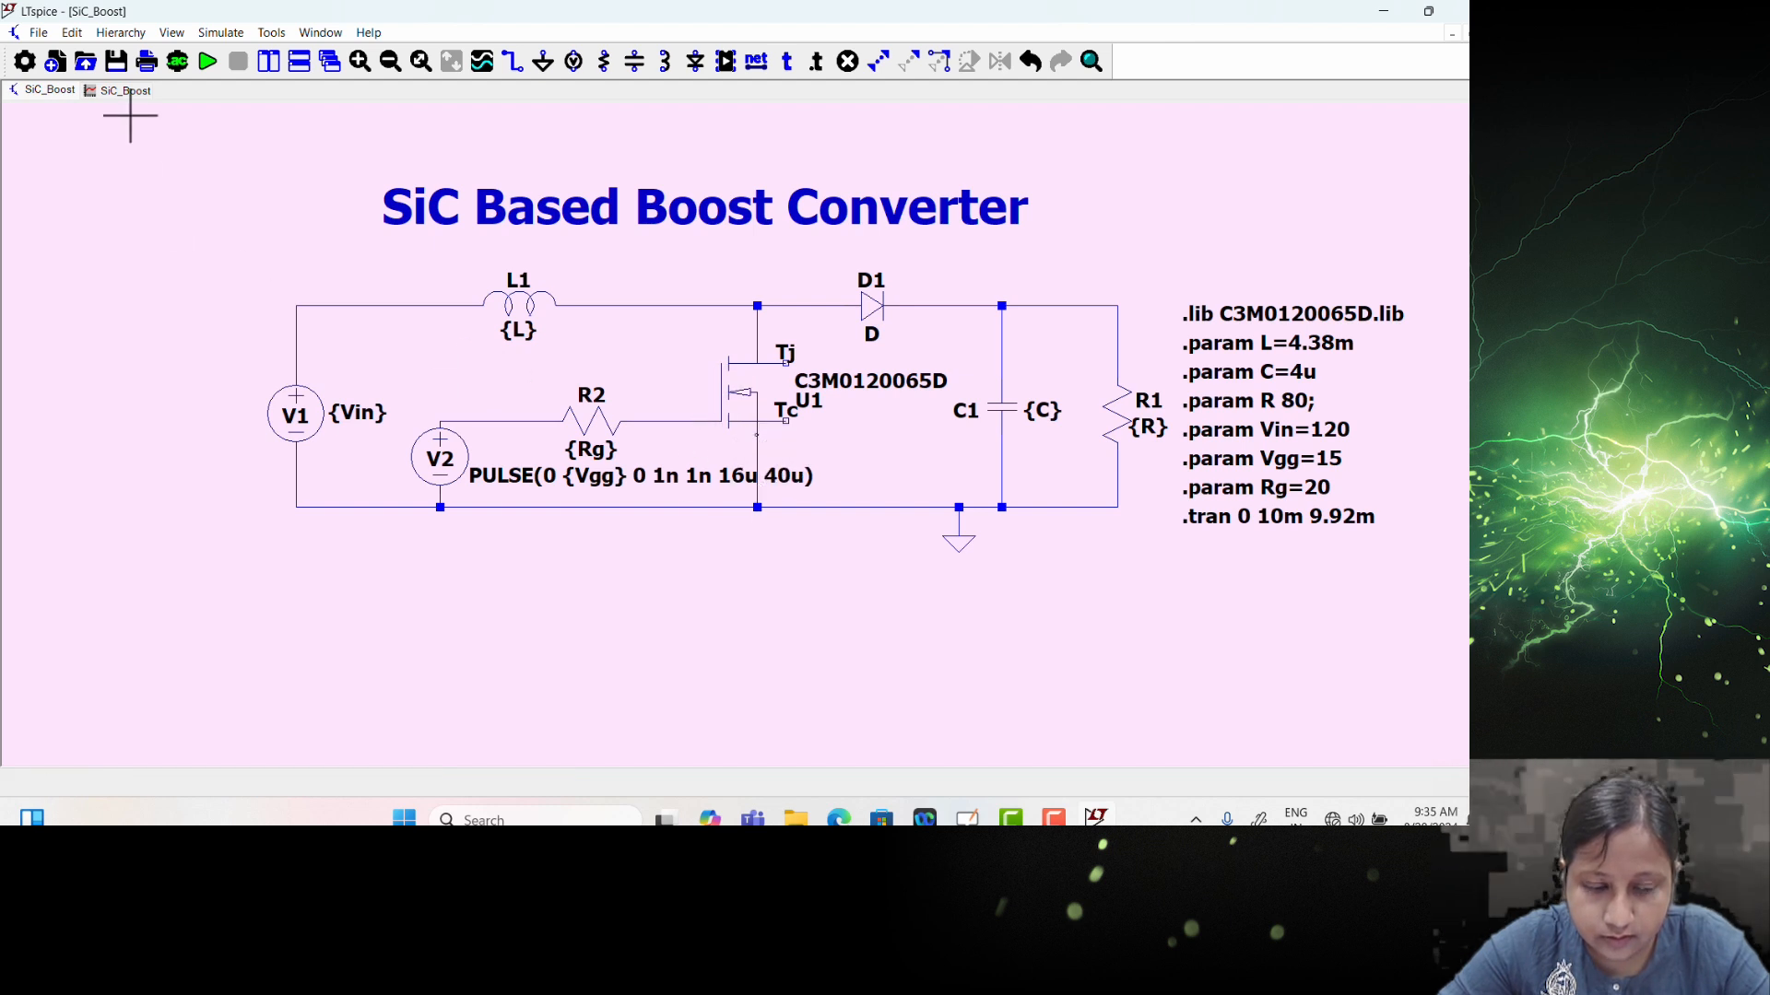
left_click(126, 89)
Step: Zoom in on the MOSFET turn-on transition, showing about 39.93 µs to 40.20 µs in all three panes
left_click_drag(735, 122, 807, 312)
left_click_drag(235, 123, 492, 299)
mouse_move(331, 122)
left_mouse_down()
mouse_move(632, 238)
mouse_move(738, 309)
left_mouse_up()
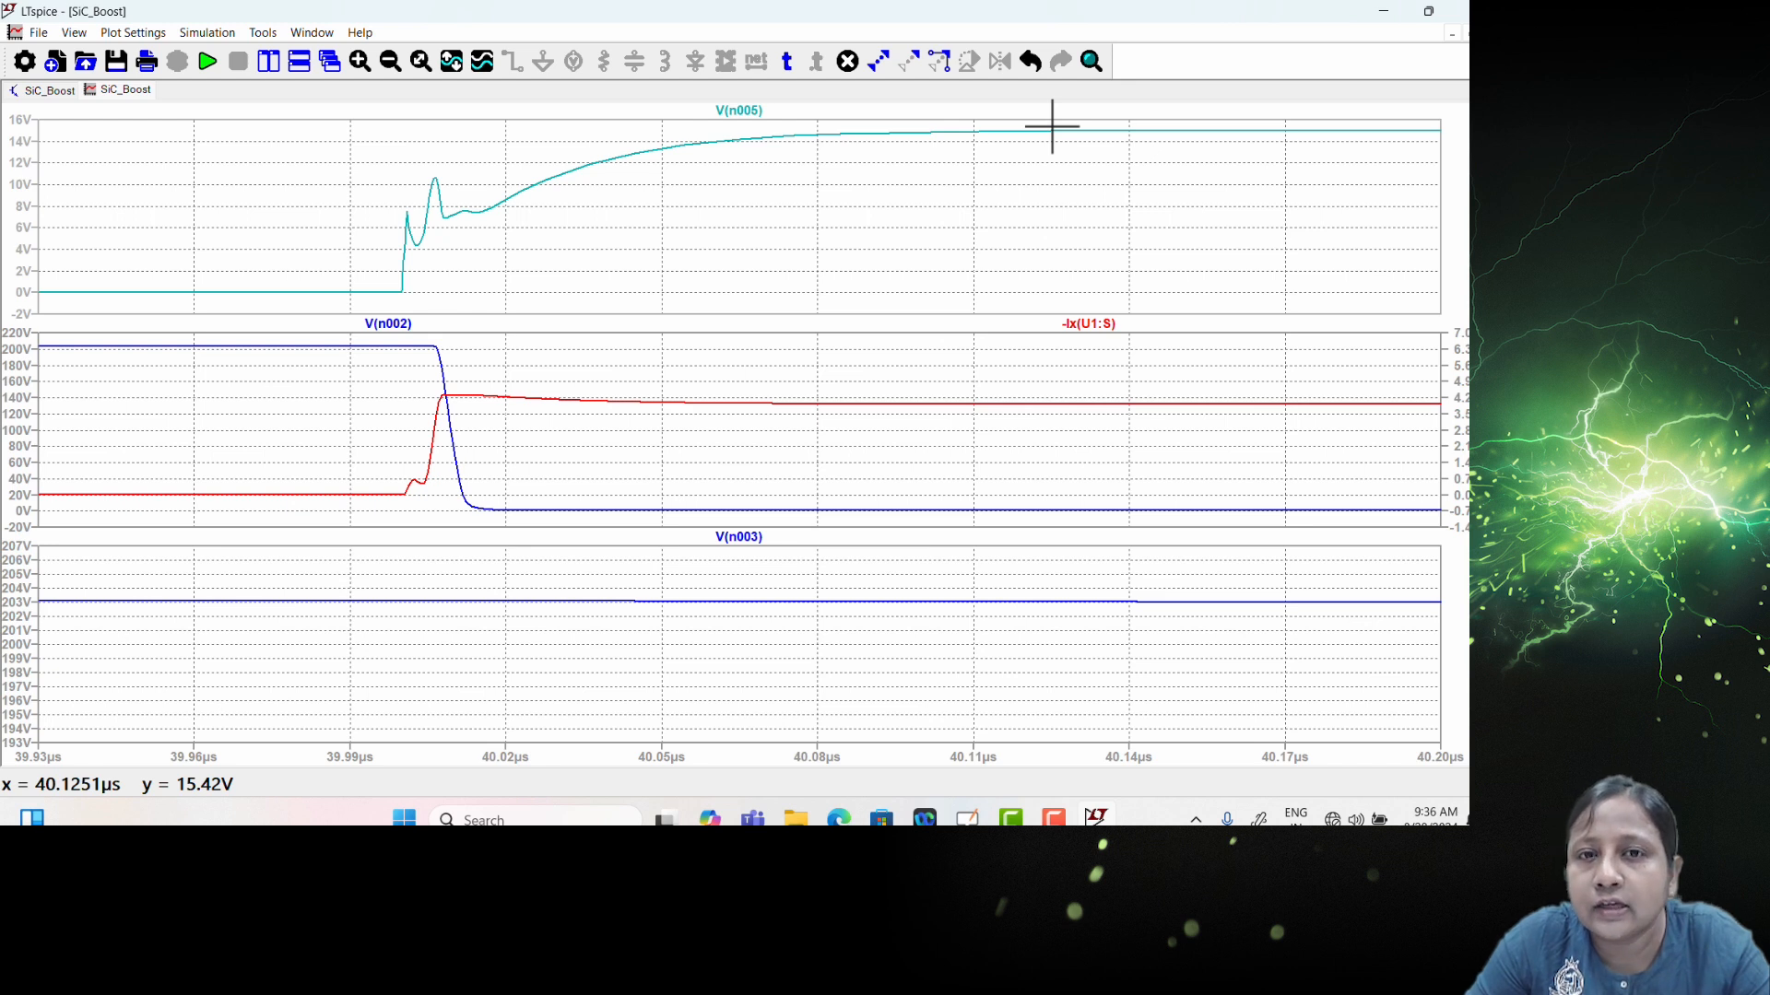
Step: Attach two cursors to V(n005), one on the settled gate voltage near 40.15 µs and one where it starts rising near 40.00 µs
left_click(740, 112)
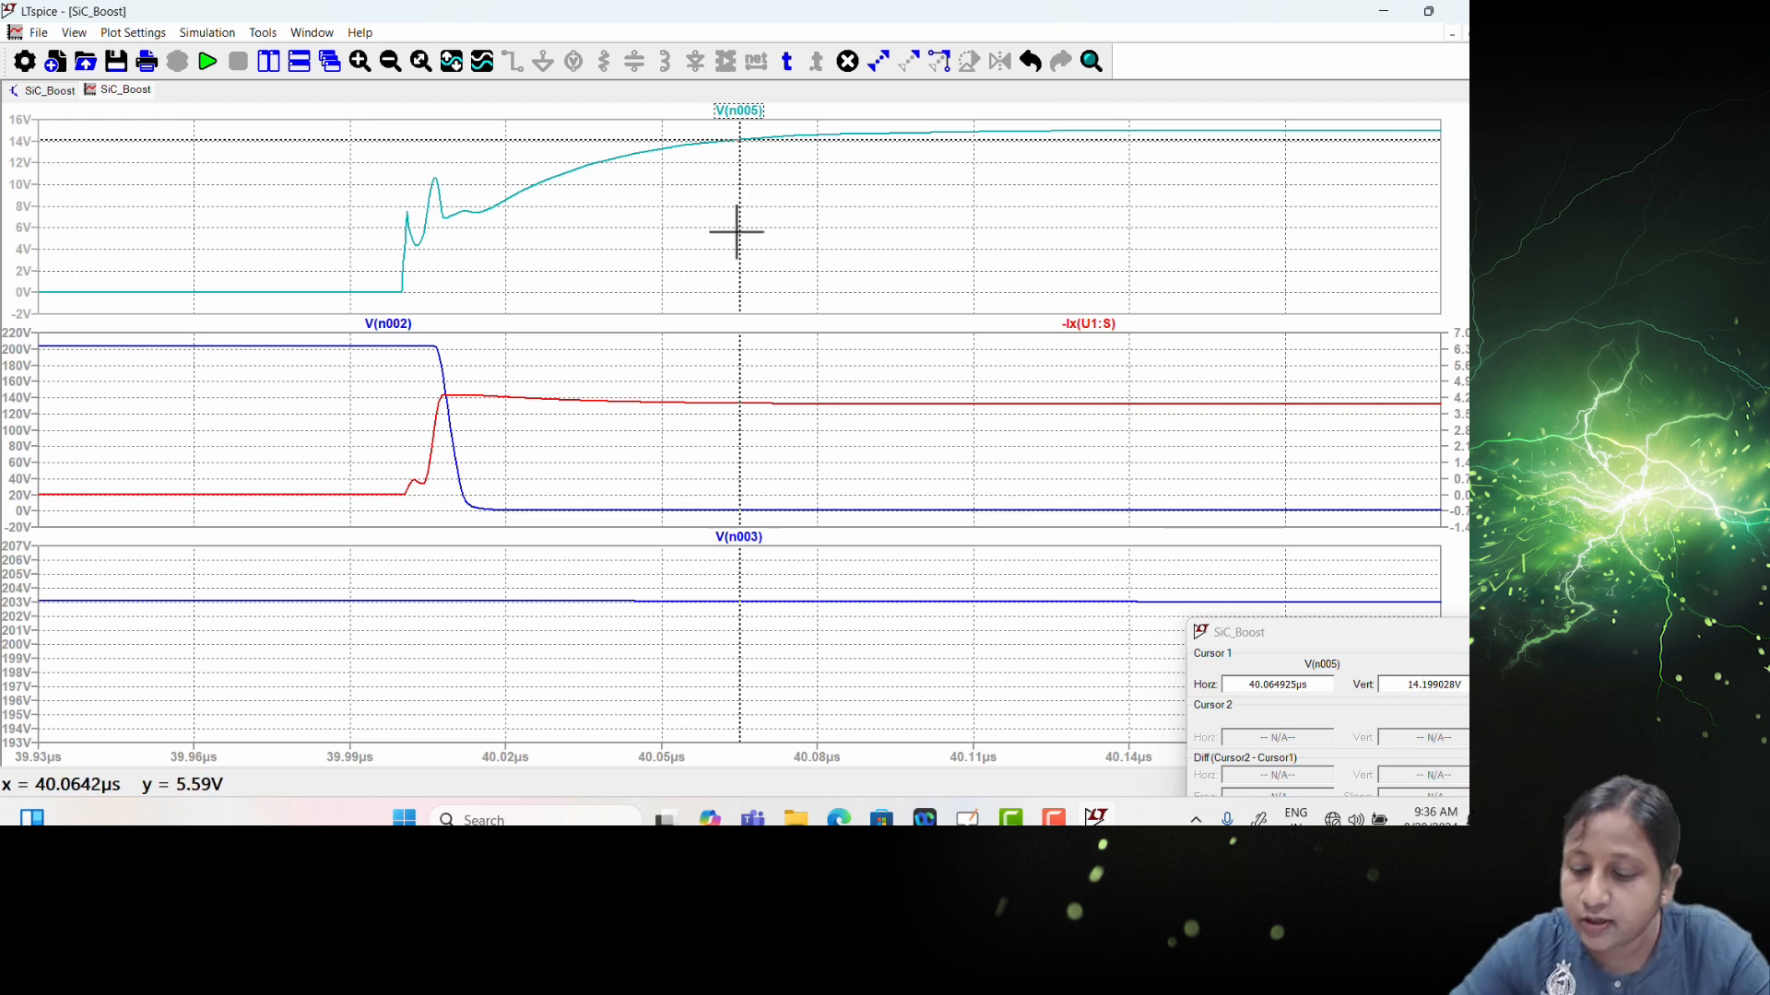
left_click_drag(742, 236, 859, 235)
left_click_drag(903, 233, 983, 233)
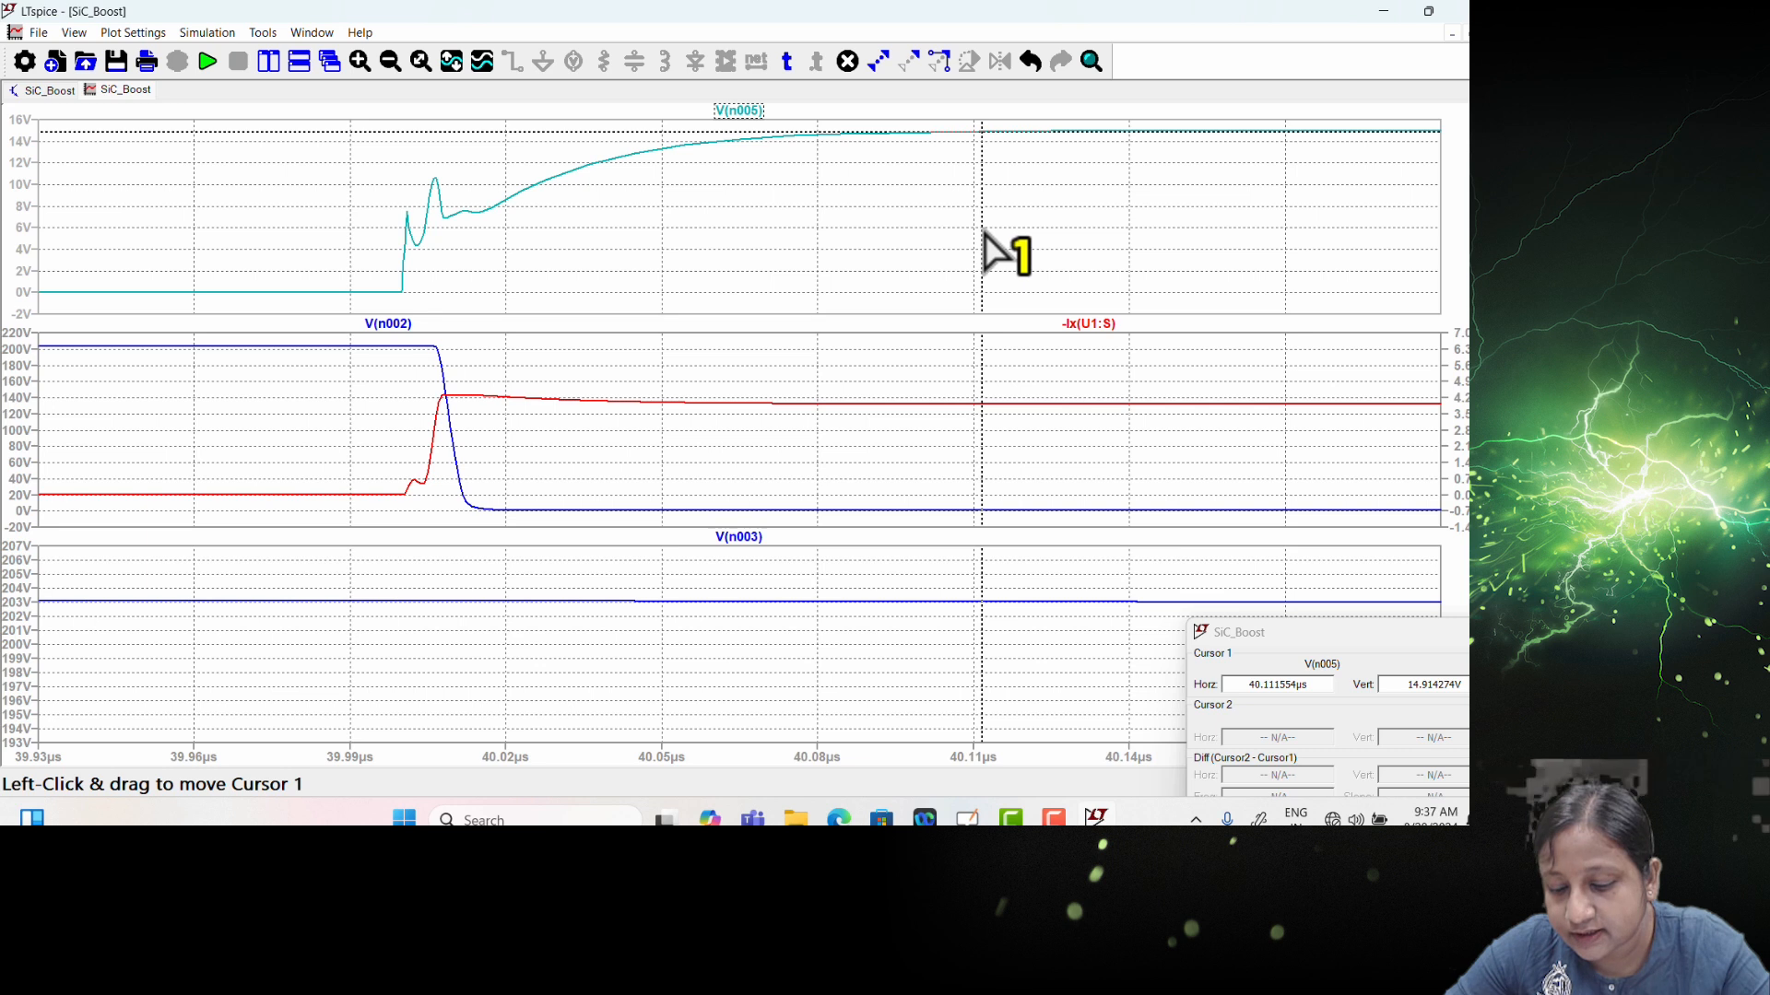
left_click_drag(983, 233, 1187, 240)
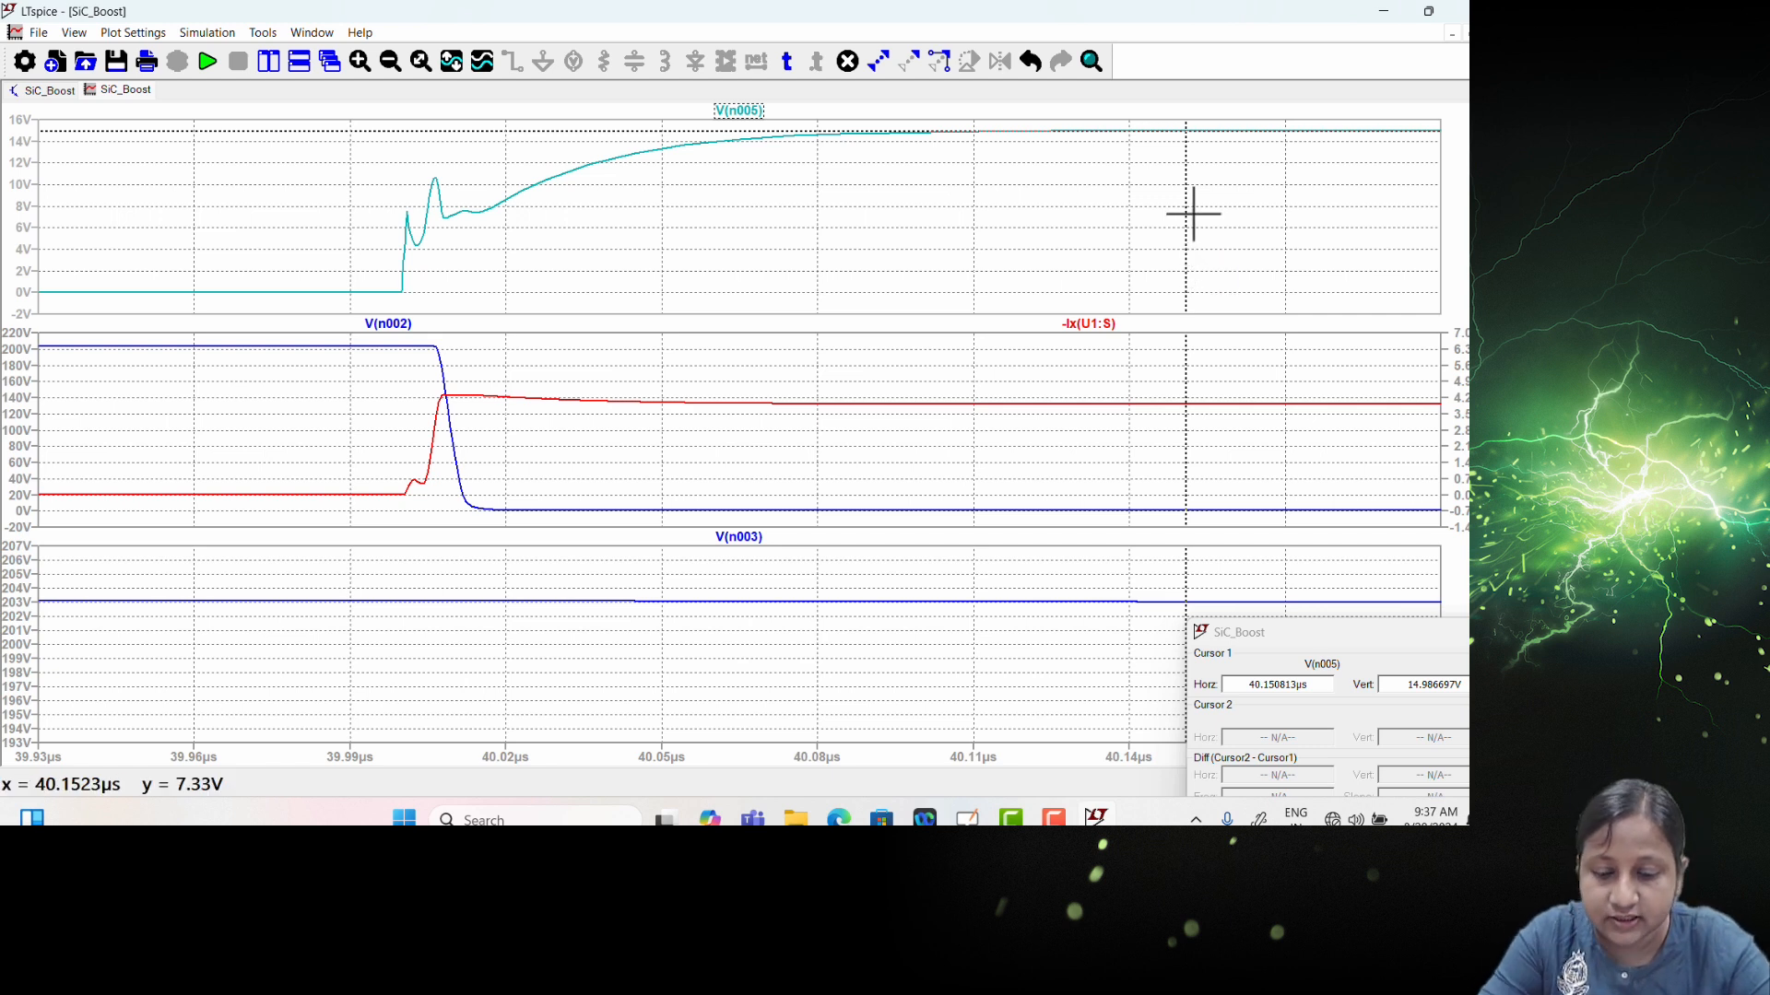
left_click(742, 116)
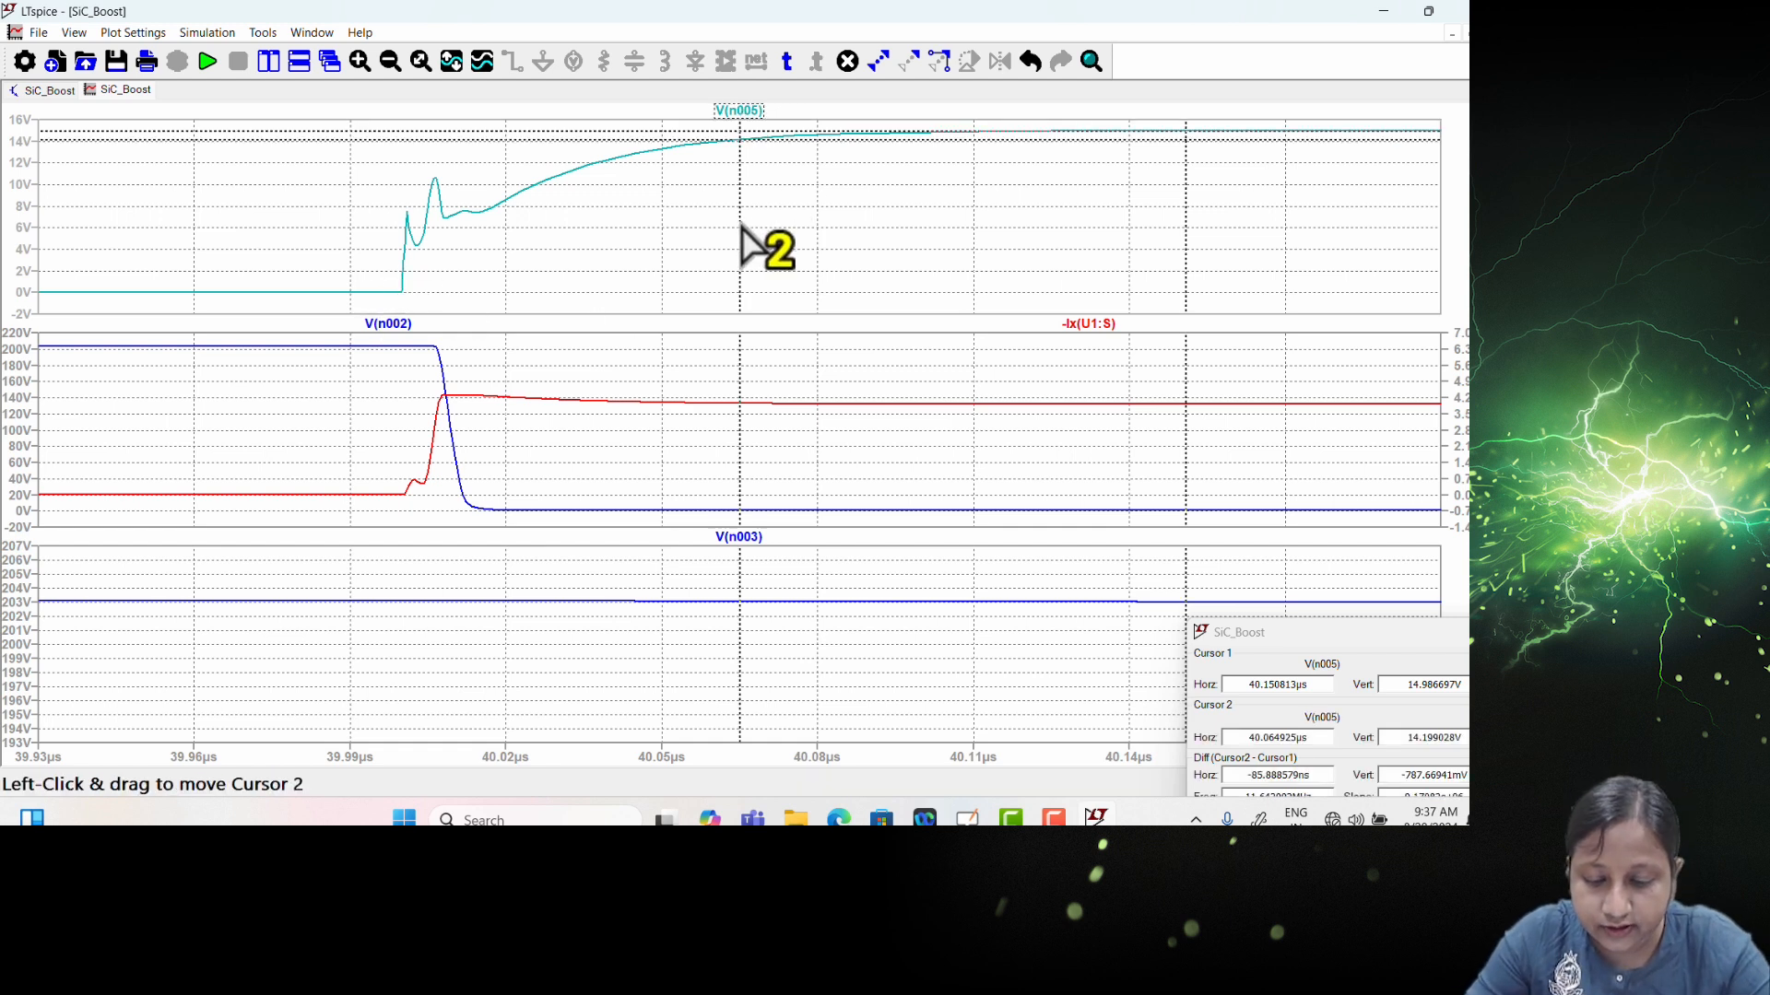
left_click_drag(743, 230, 403, 309)
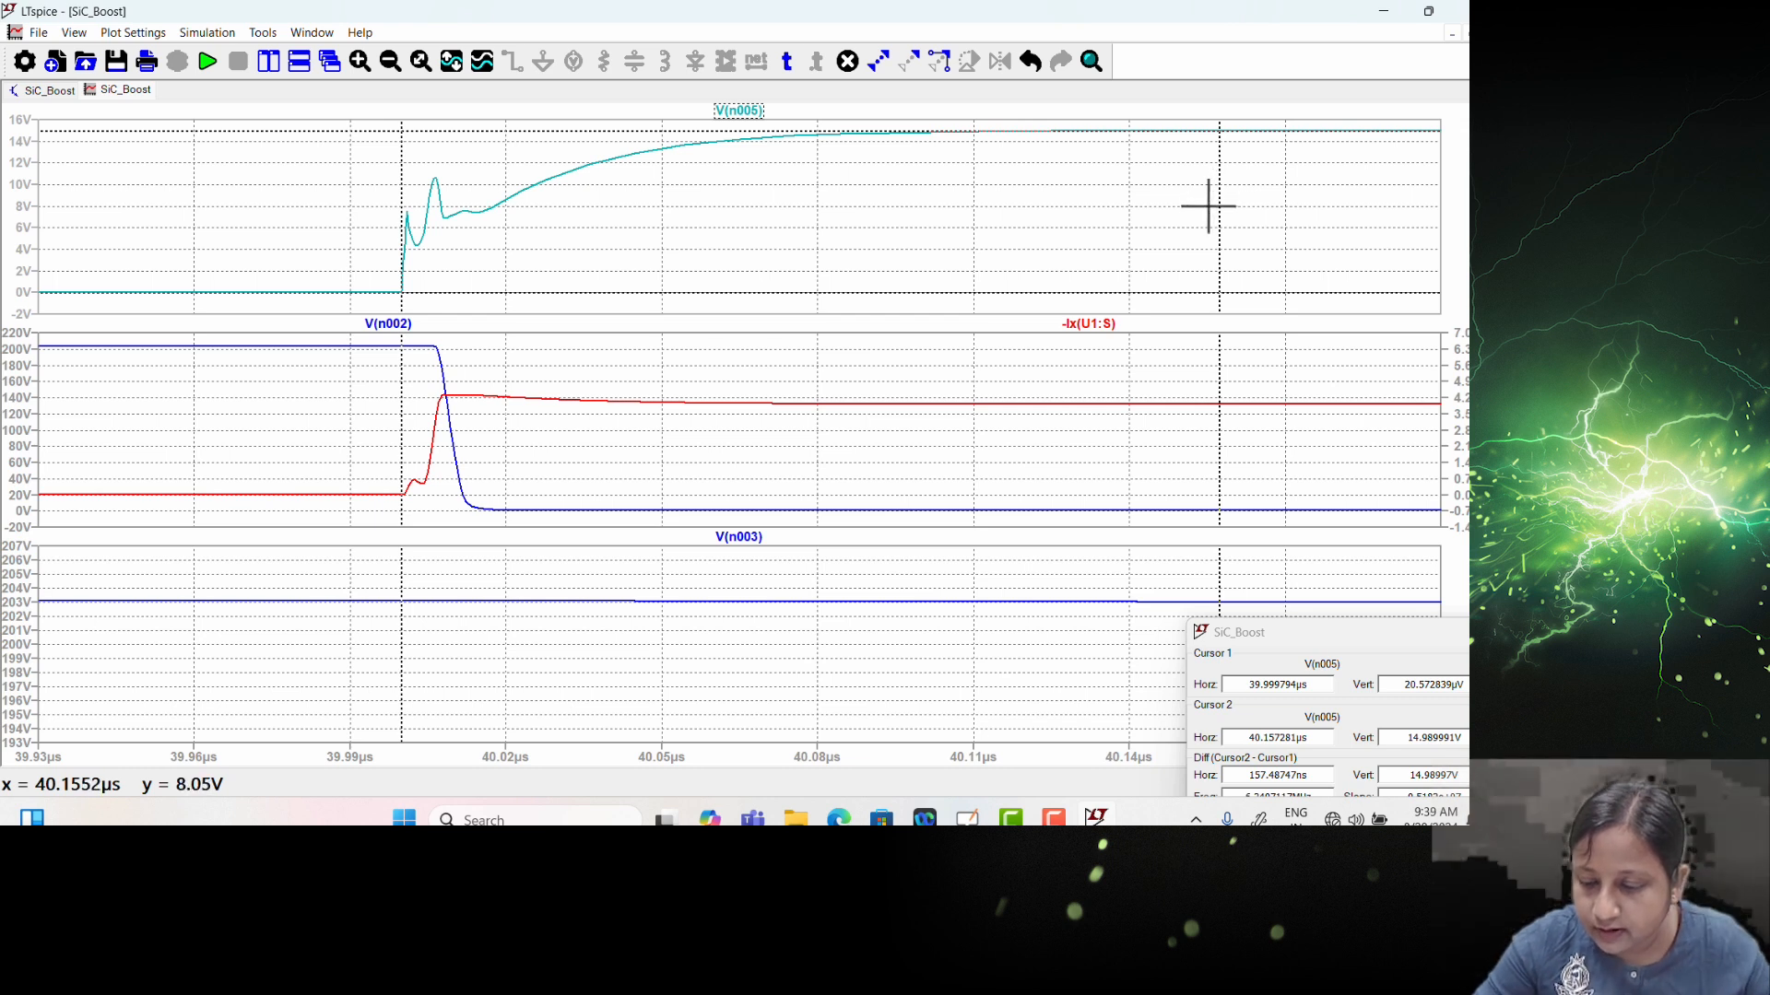
Step: Measure turn-on intervals from the gate voltage's rise, ending with the second cursor at about 40.02 µs, and bring the full cursor readout into view
left_click_drag(1223, 193, 862, 534)
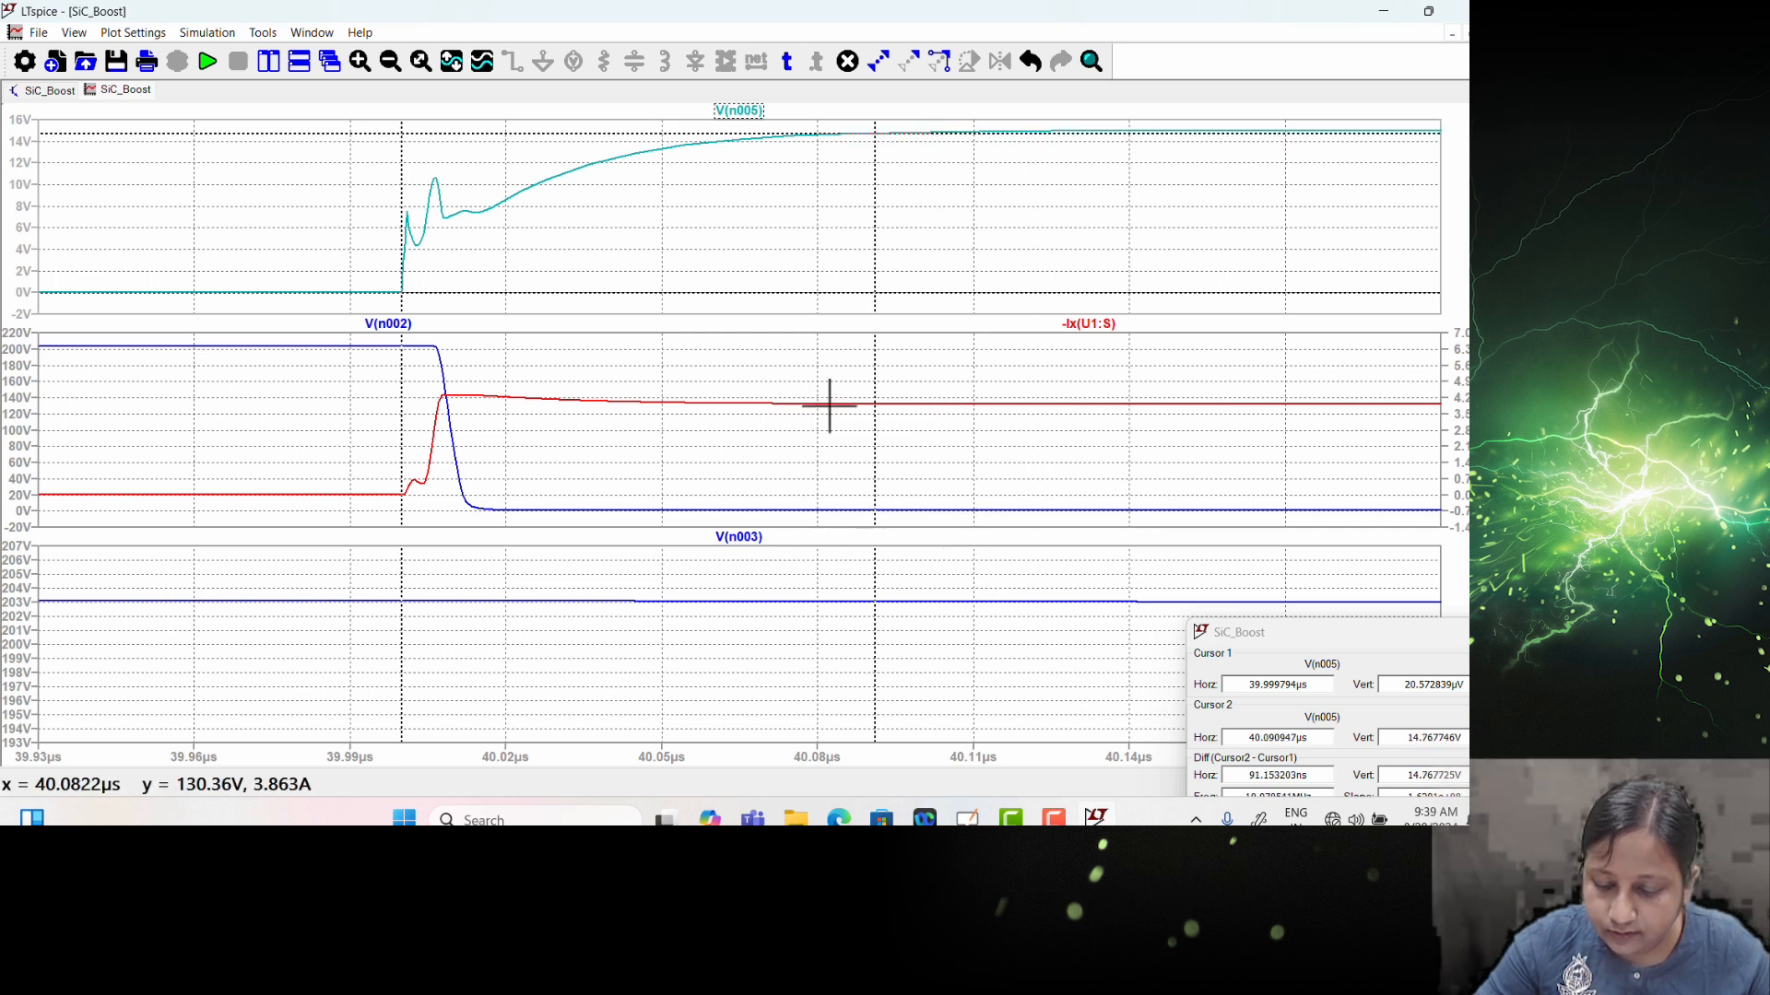
left_click_drag(877, 369, 1114, 295)
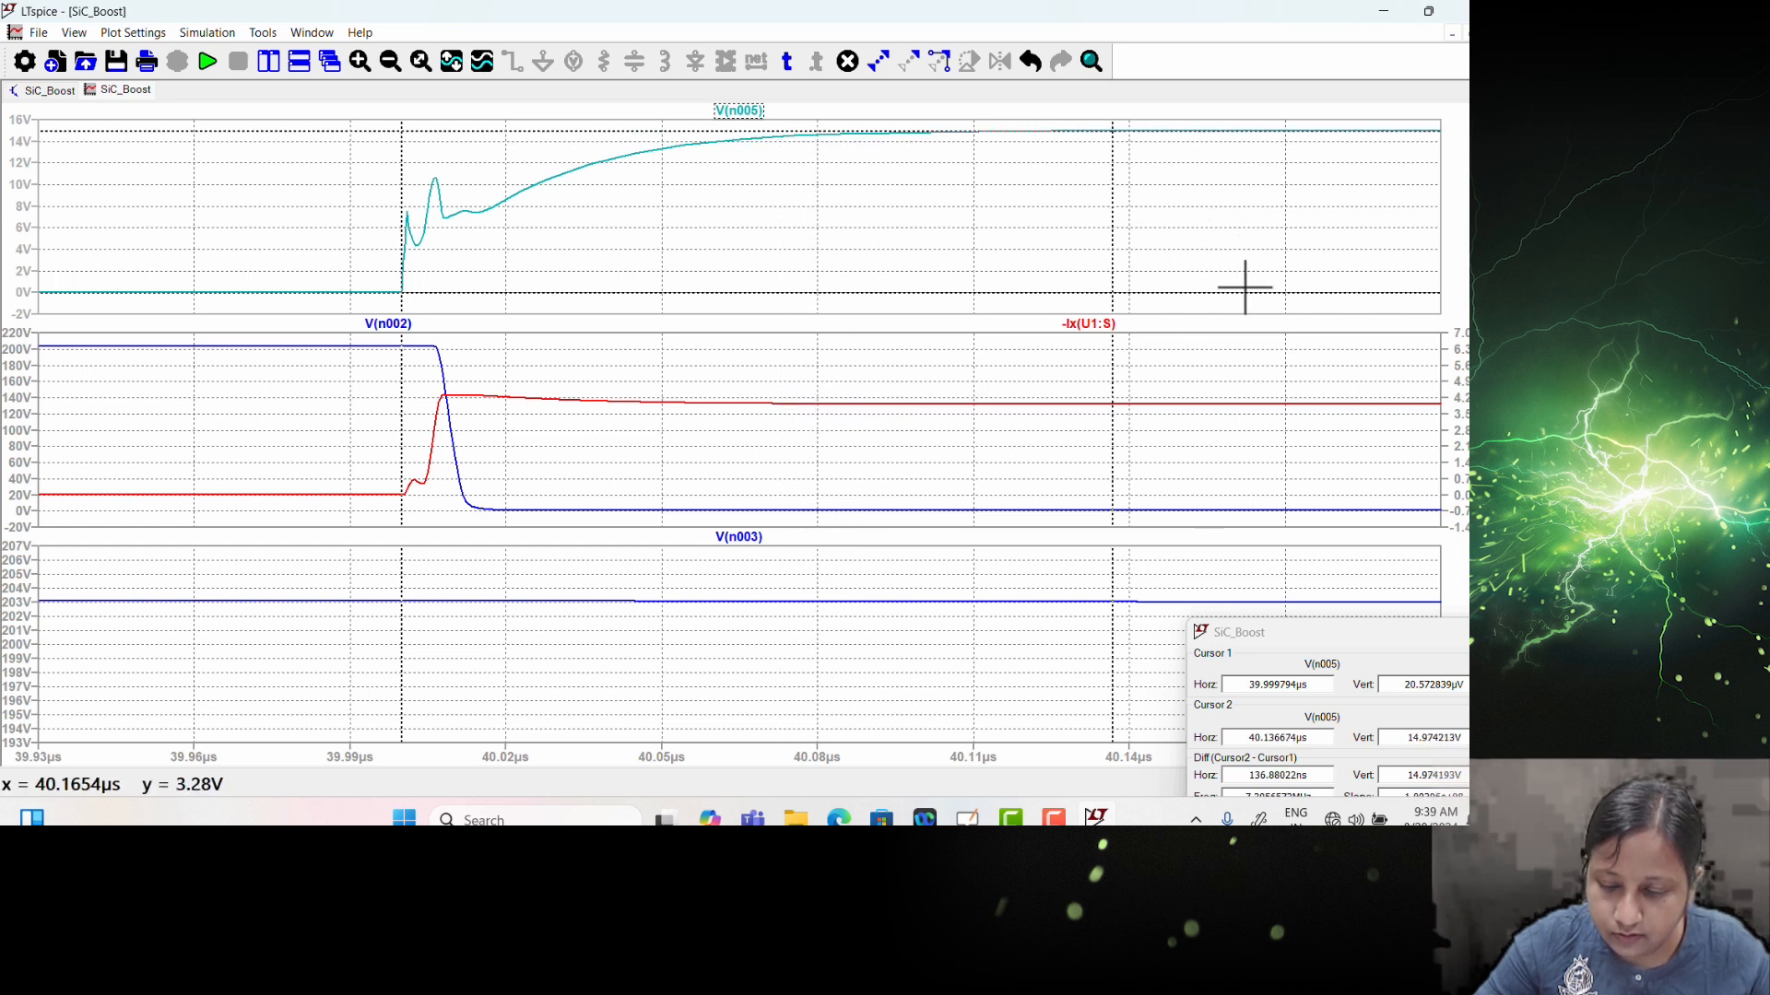
left_click_drag(1113, 494, 815, 424)
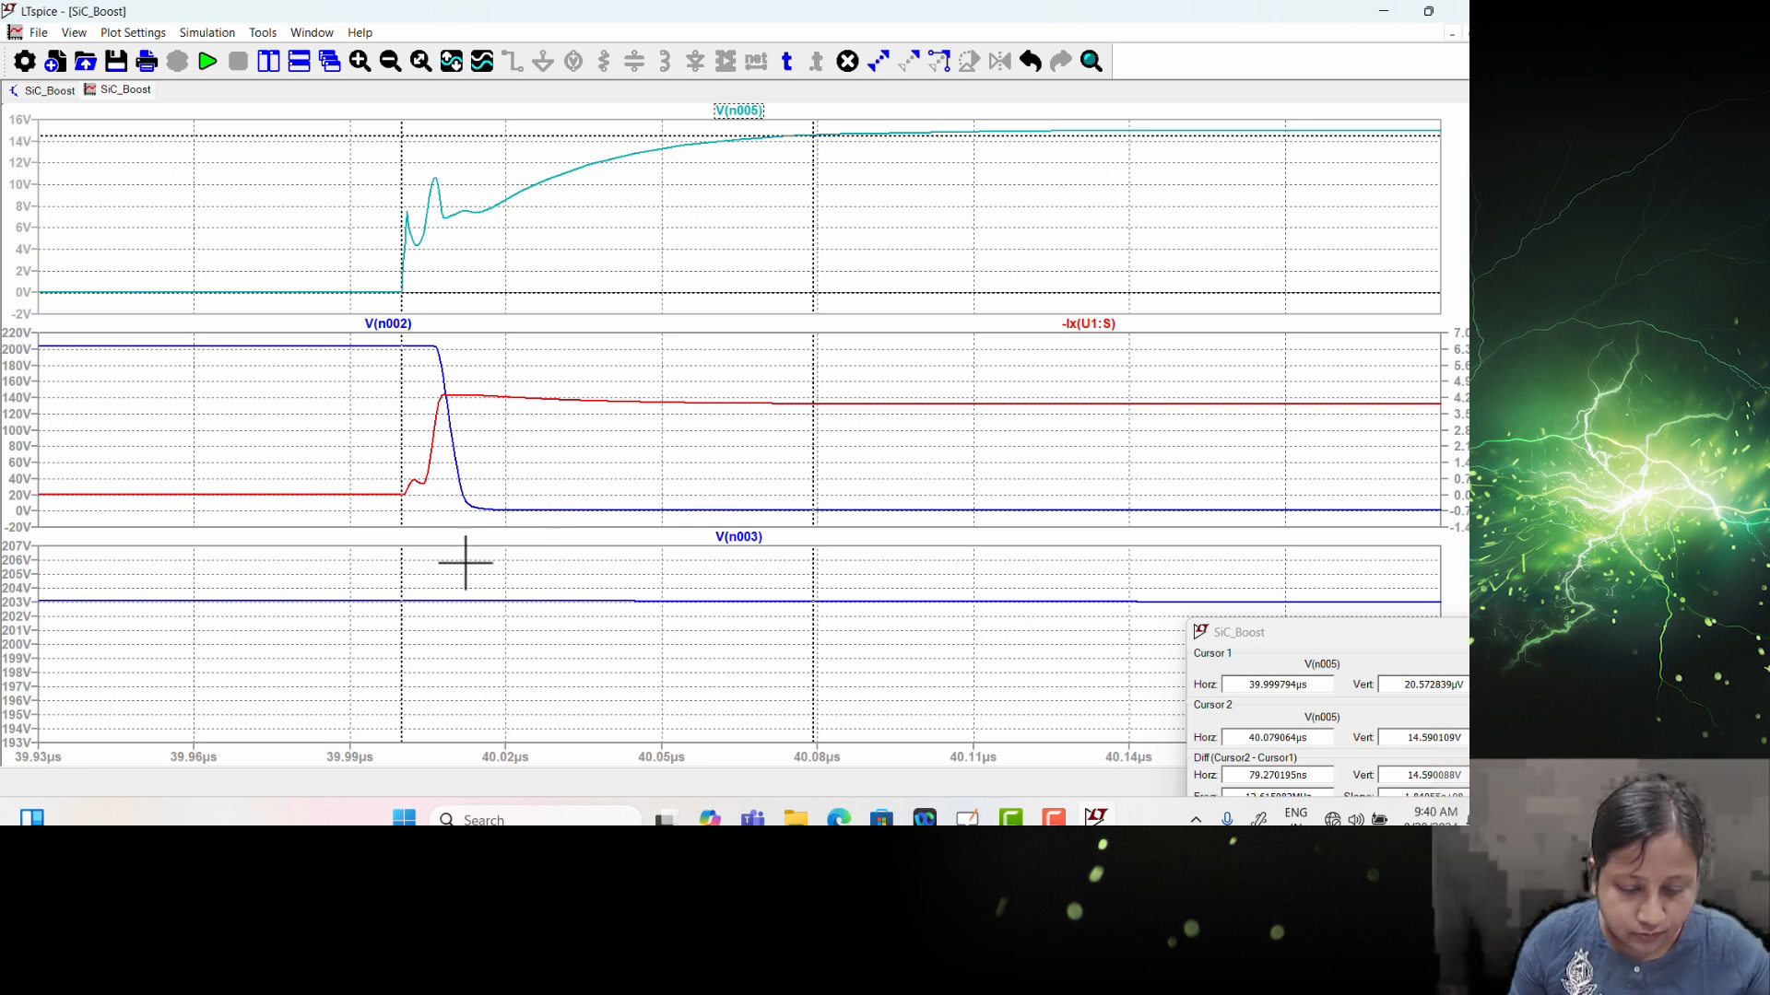
left_click_drag(813, 456, 507, 504)
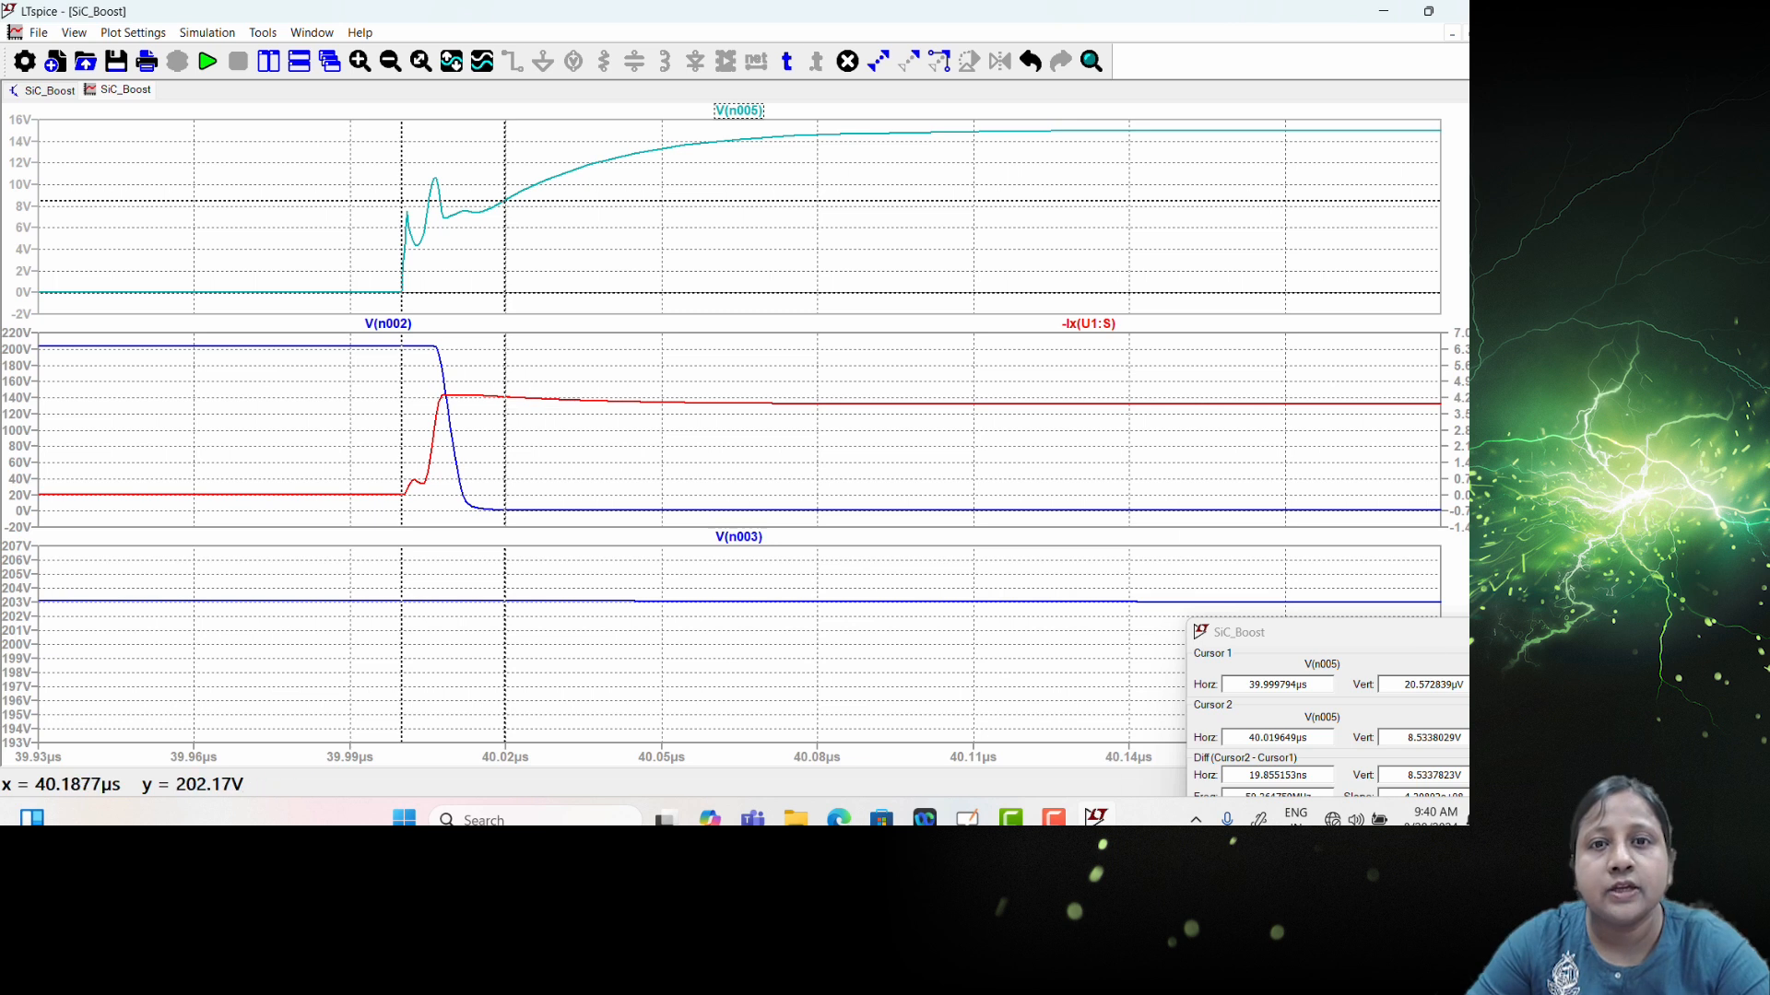
left_click_drag(1359, 636, 1353, 563)
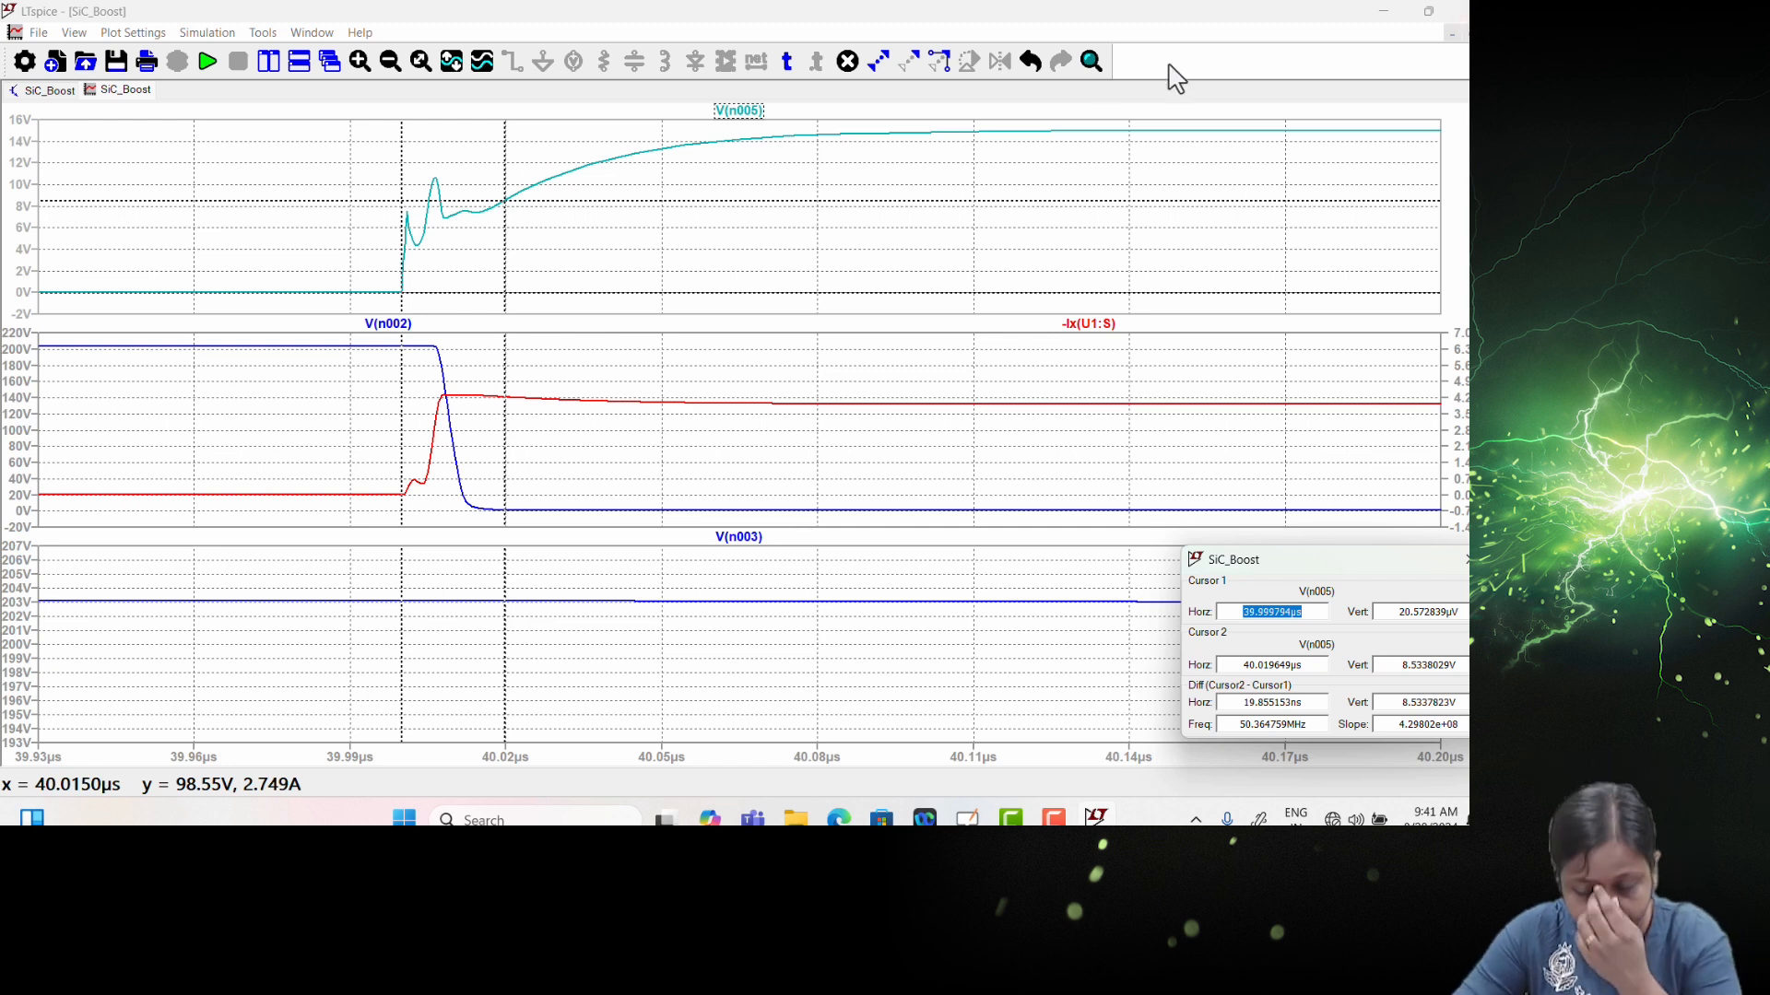
Step: Return to the boost converter schematic and close the cursor readout window
left_click(45, 98)
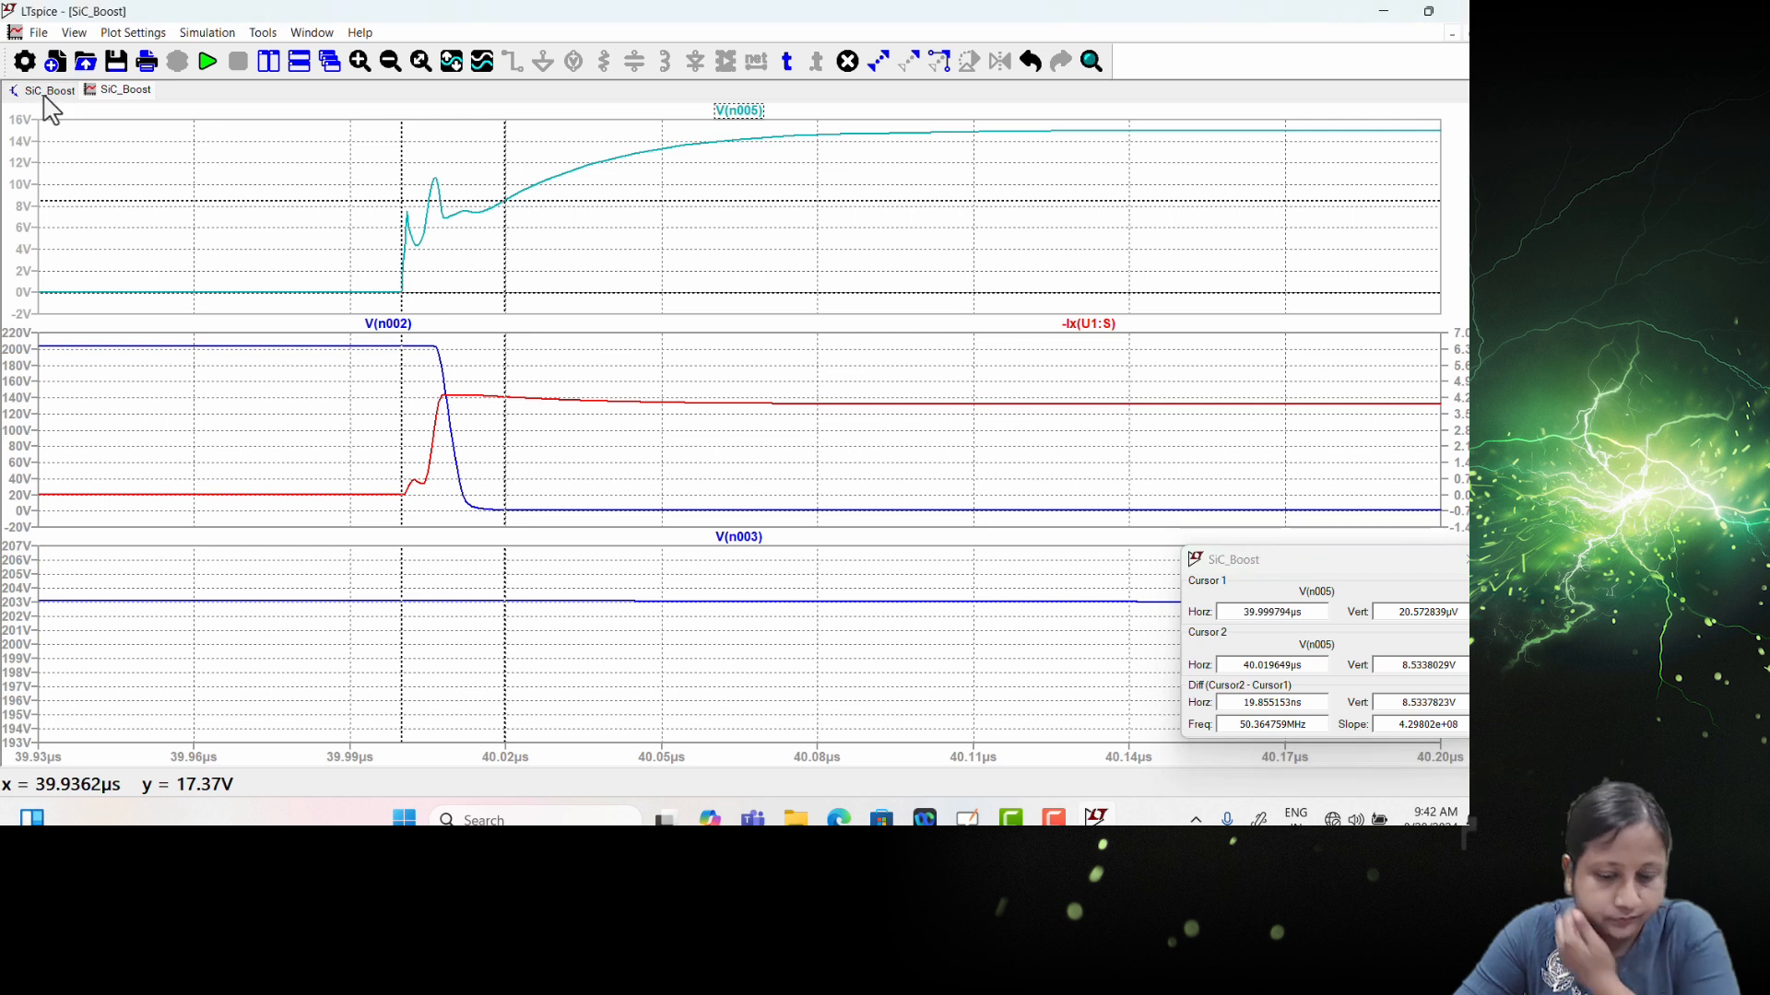
left_click(46, 91)
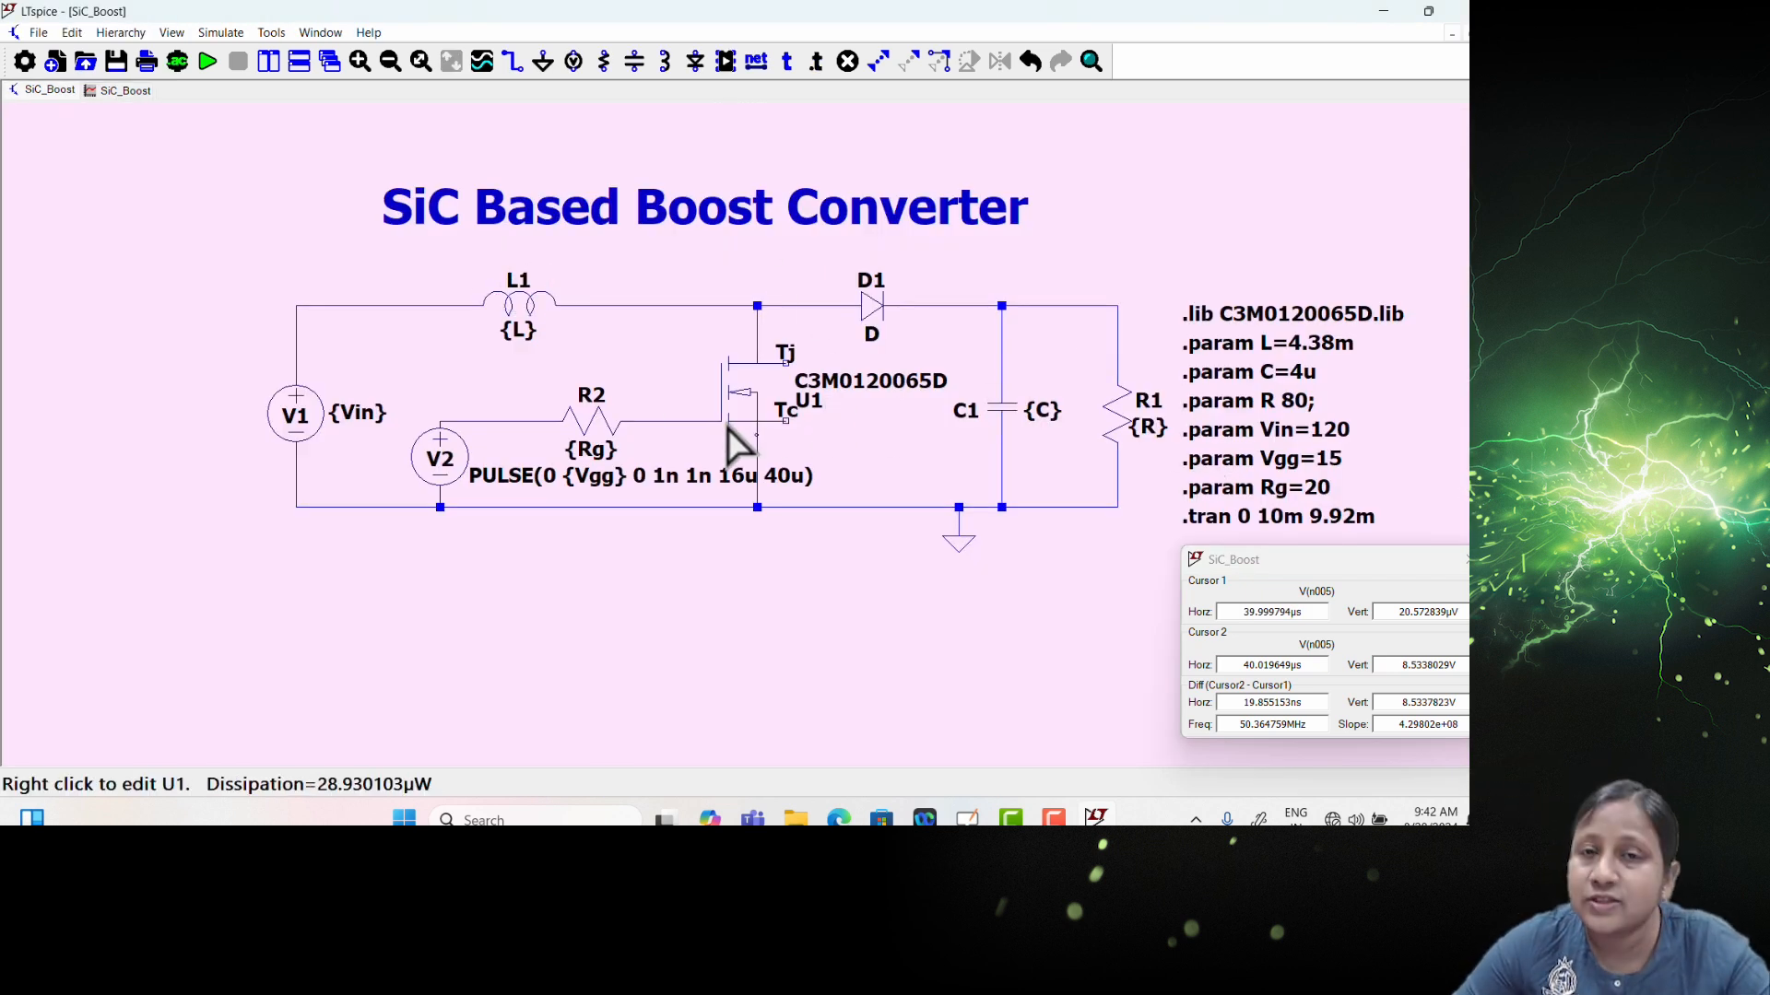
left_click(1472, 559)
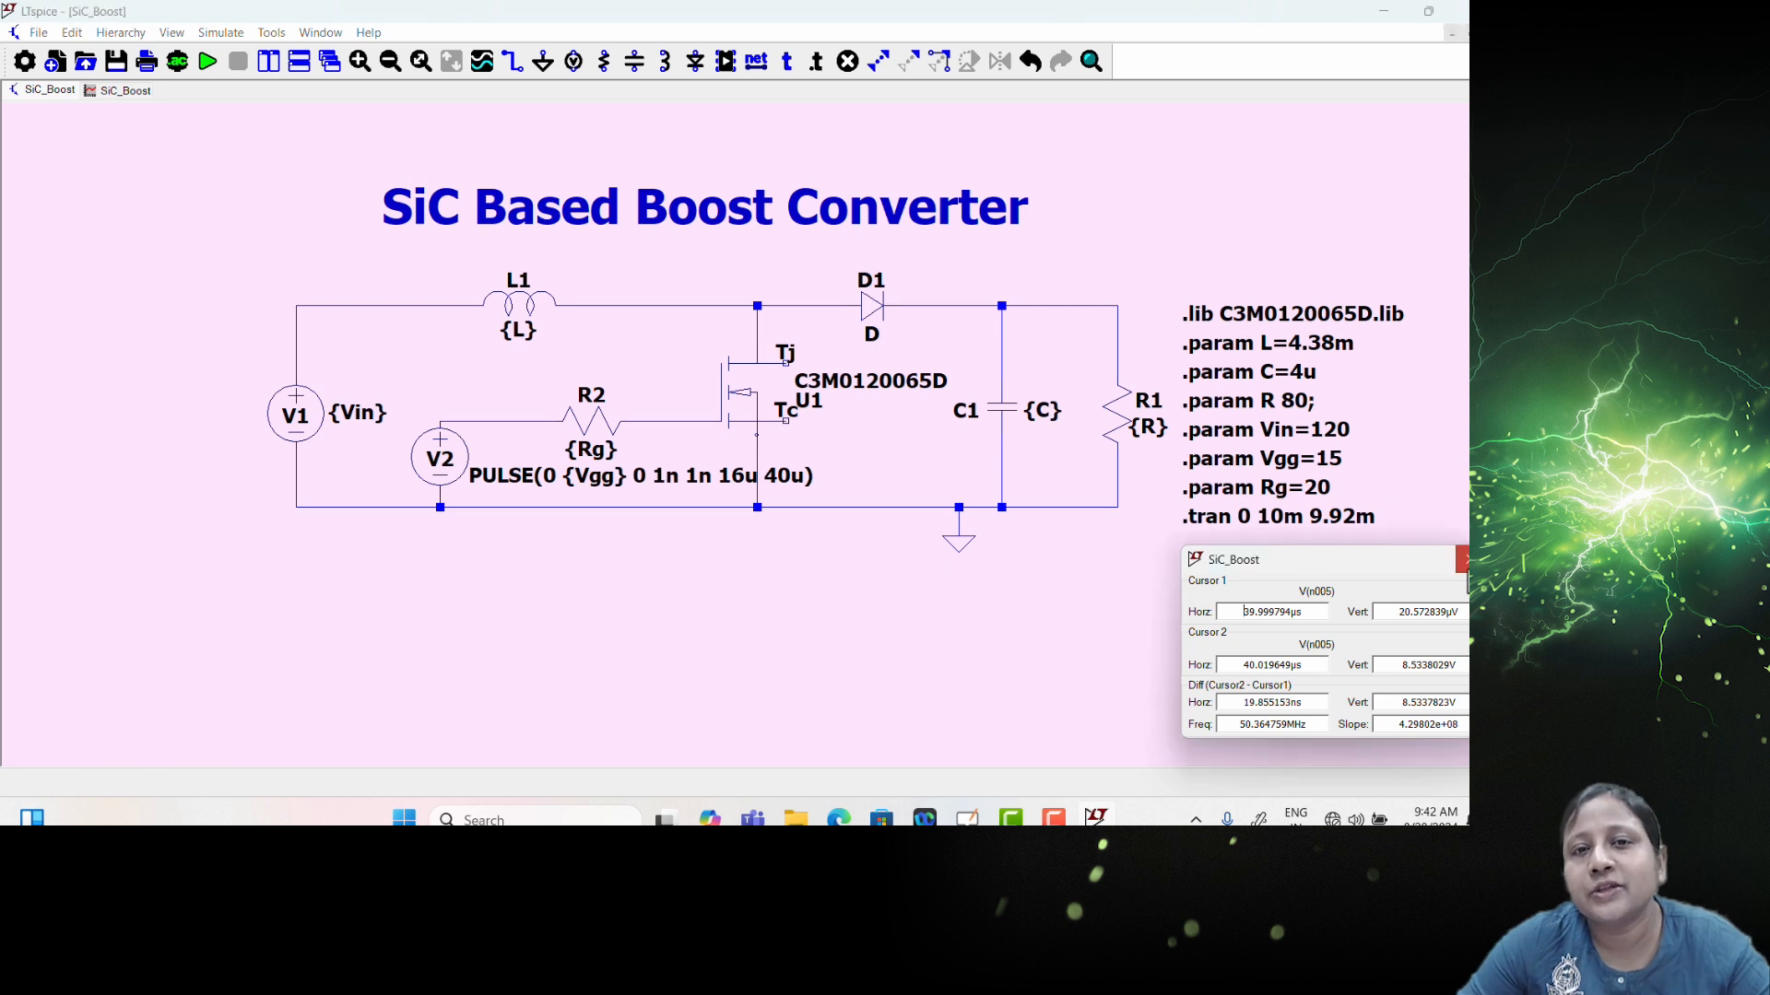